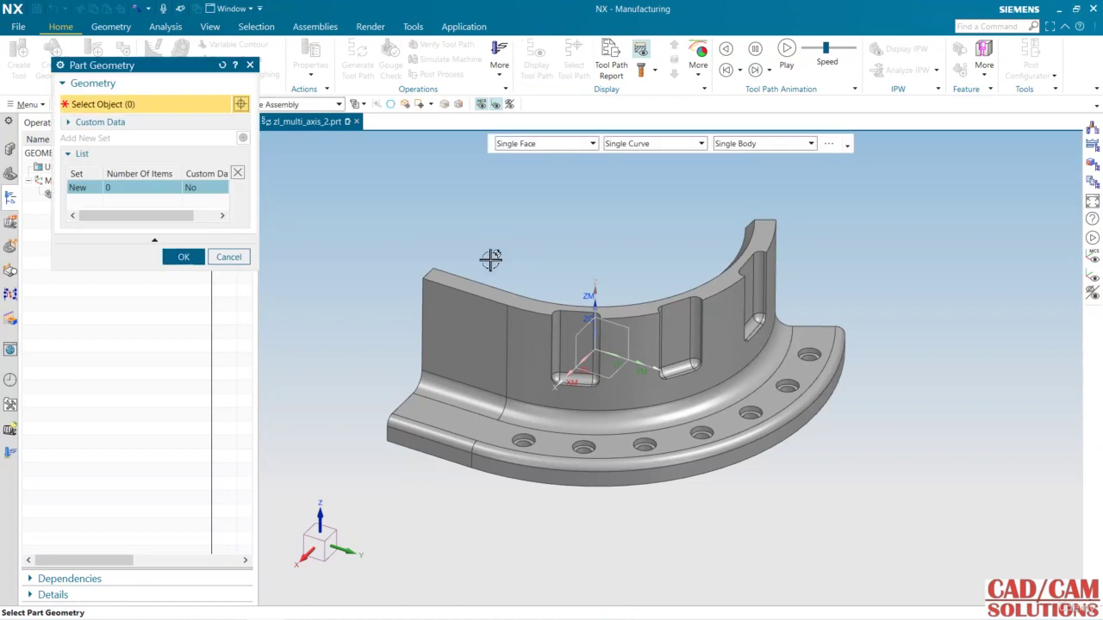
Step: Specify the curved flanged body as the workpiece's part geometry and define its blank as Offset from Part
click(488, 290)
click(185, 275)
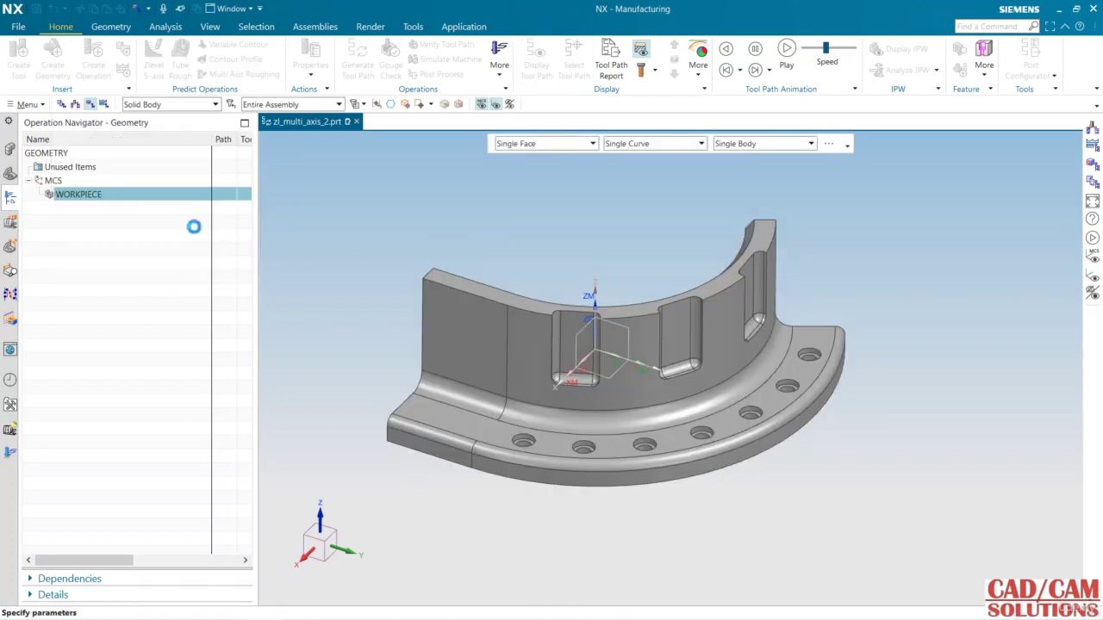
middle_click(247, 147)
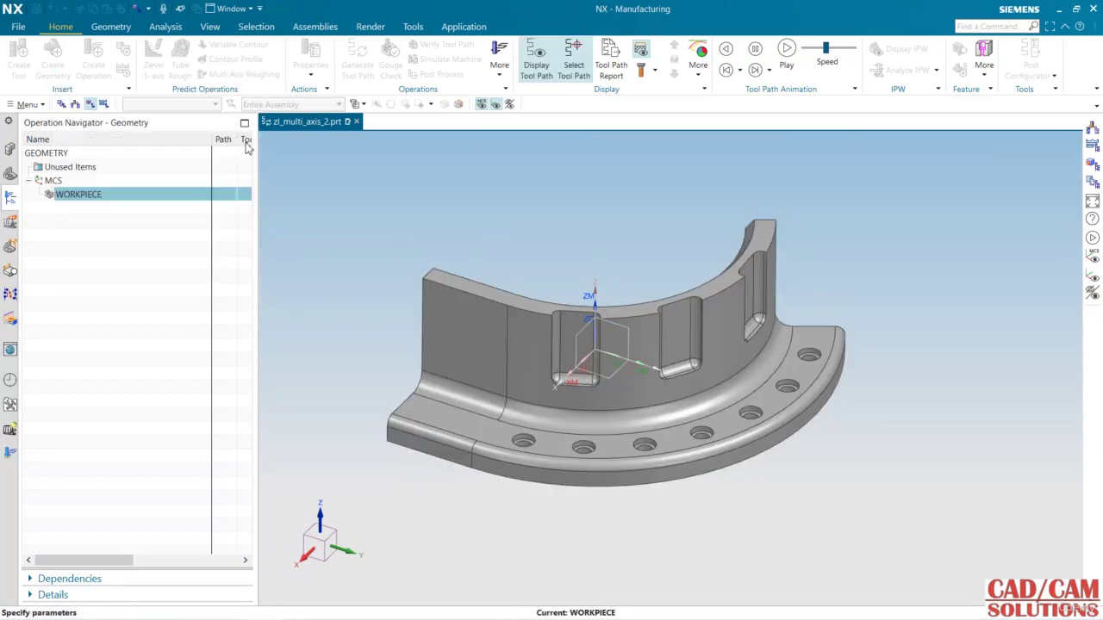
click(155, 88)
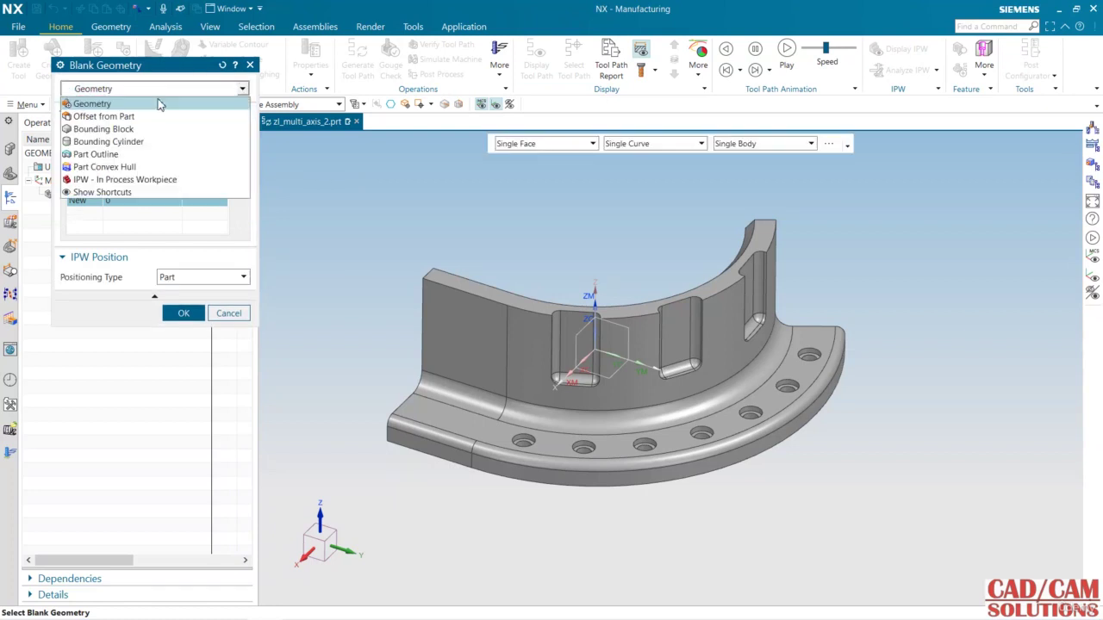
click(143, 117)
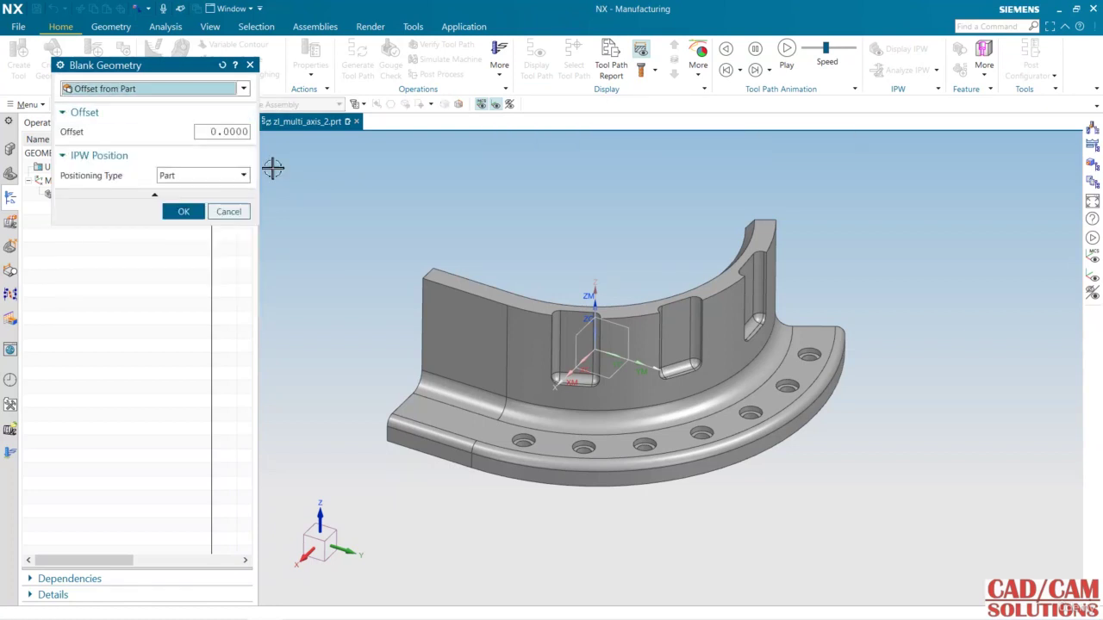
drag(231, 136, 226, 138)
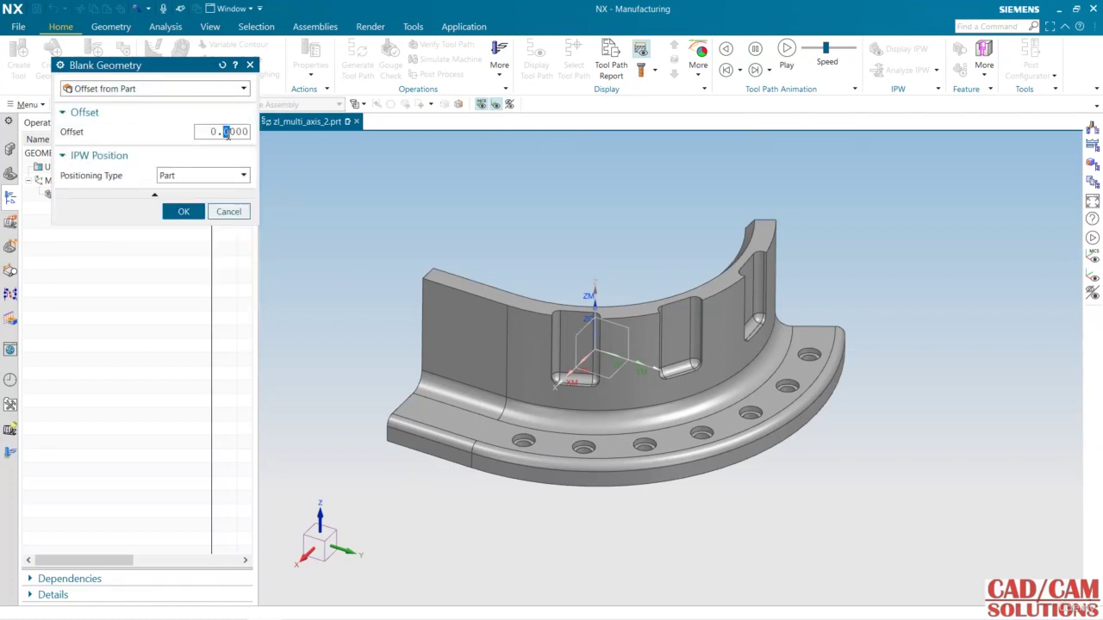
click(177, 211)
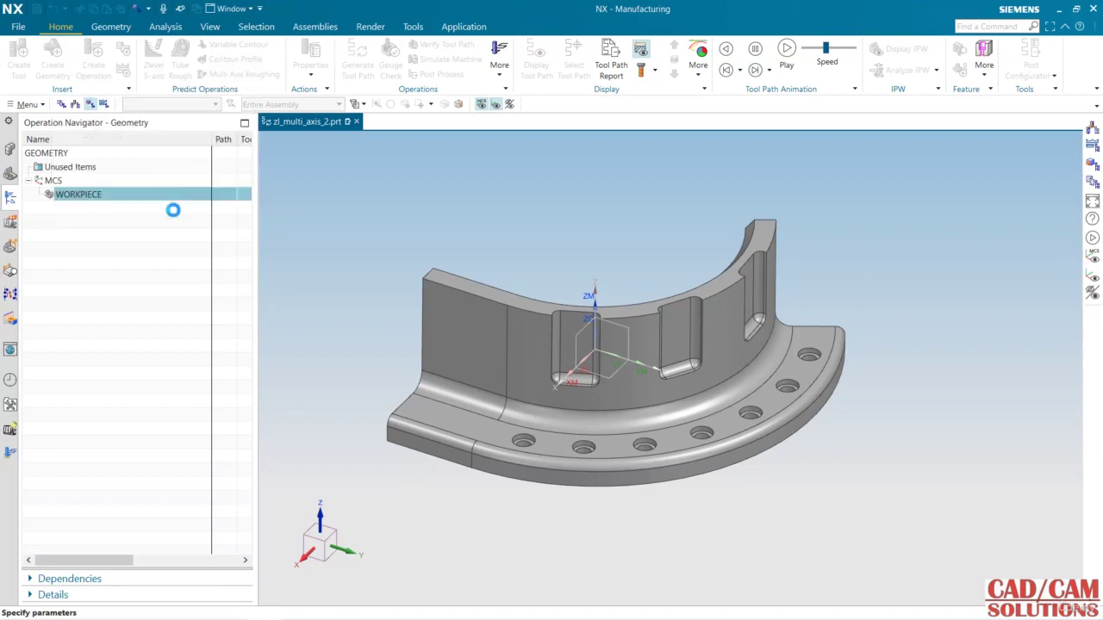
click(181, 291)
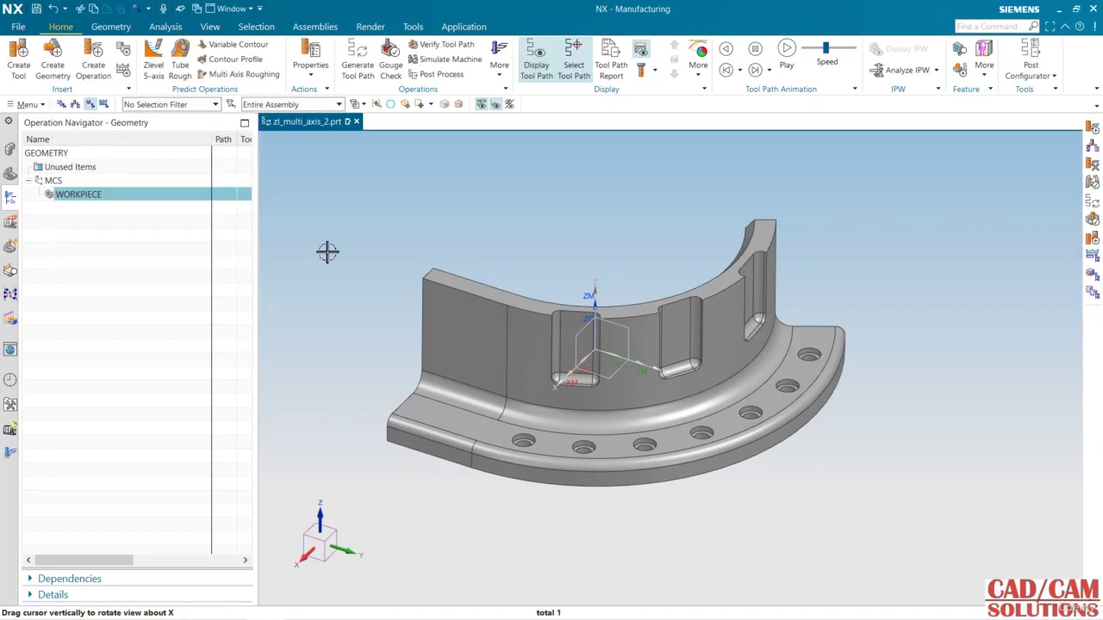
Step: Create a mill_multi-axis cutting tool of the BALL_MILL subtype under GENERIC_MACHINE
click(75, 104)
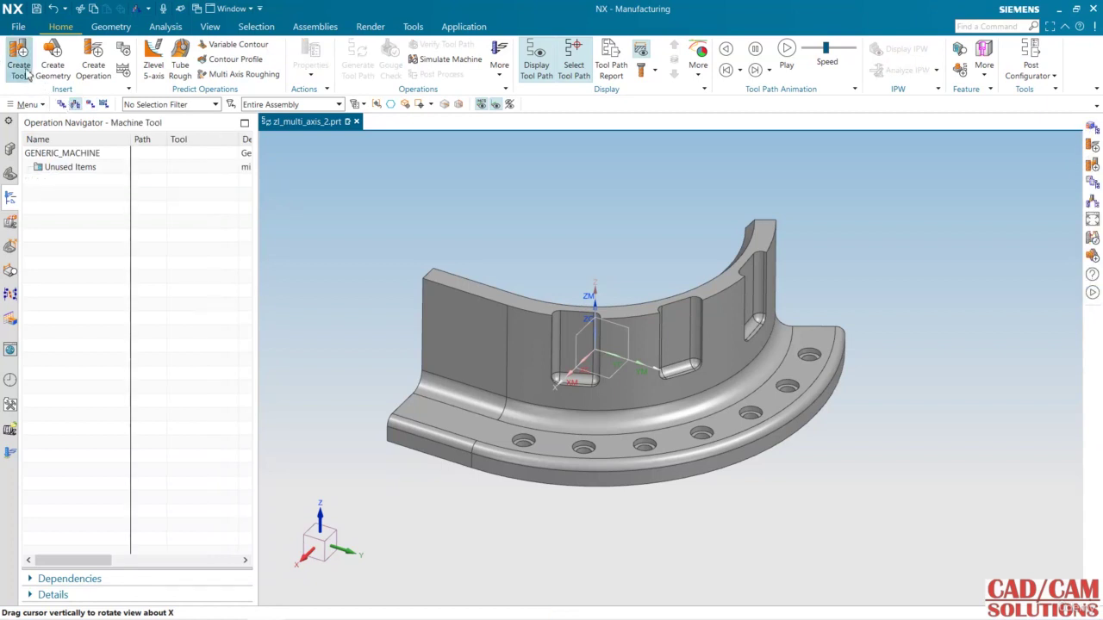
click(18, 57)
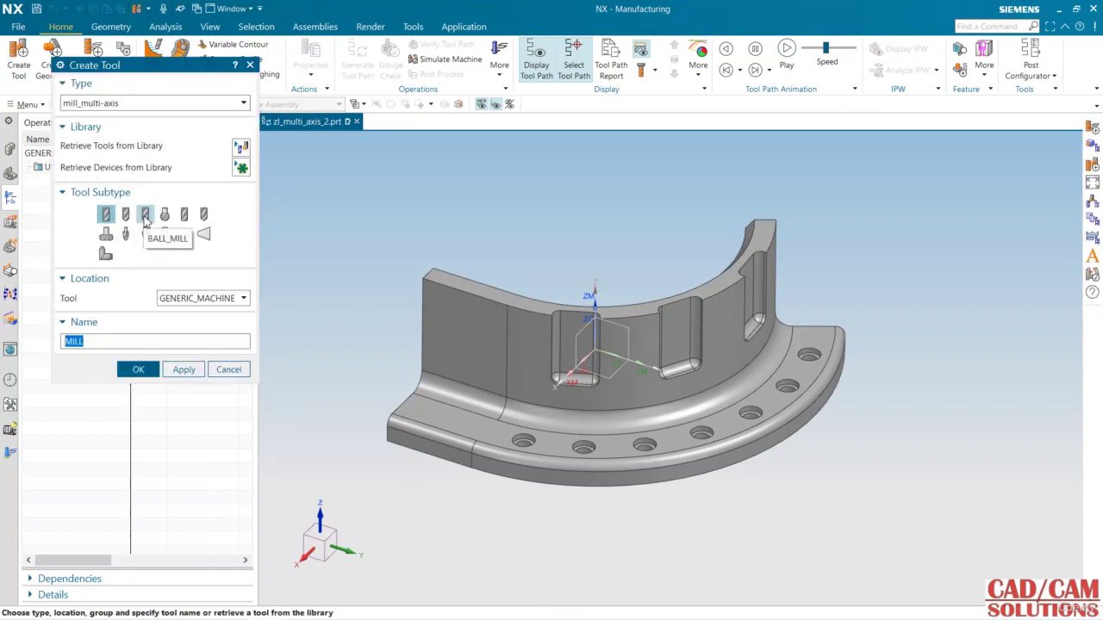
click(145, 216)
click(140, 369)
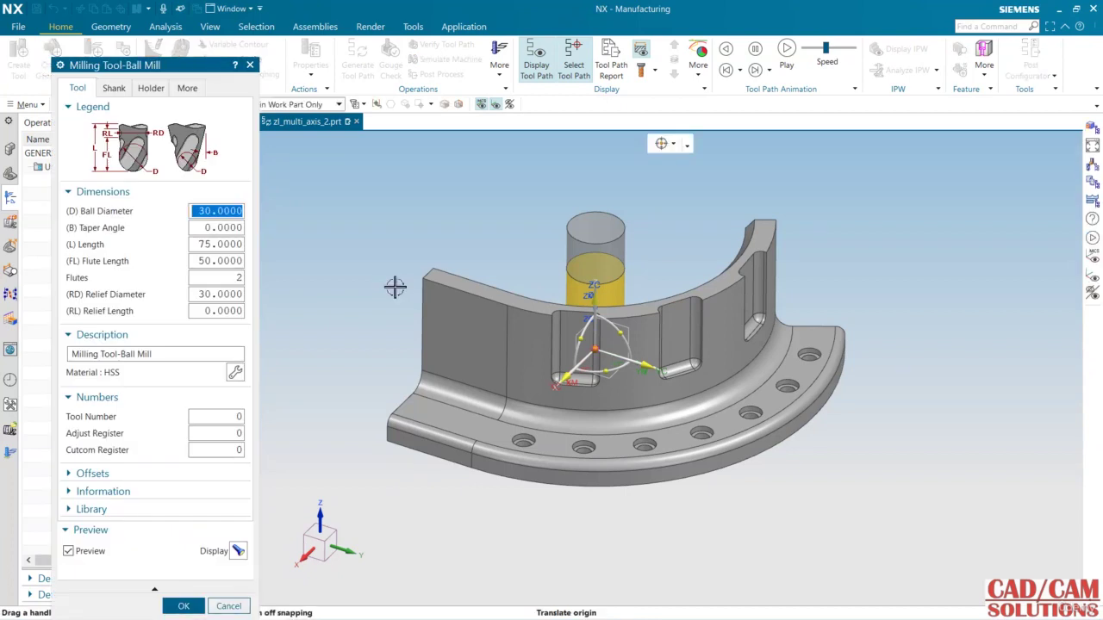
Step: Set the ball mill's ball diameter to 10 and flute length to 15, and accept the tool
text(10)
key(Return)
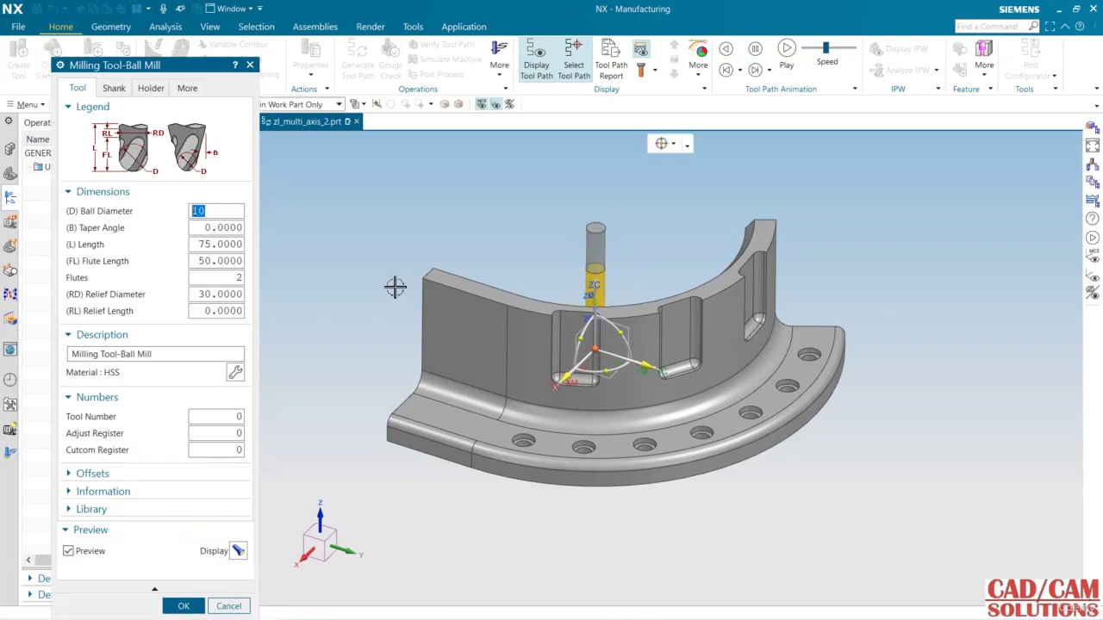
click(230, 262)
text(15)
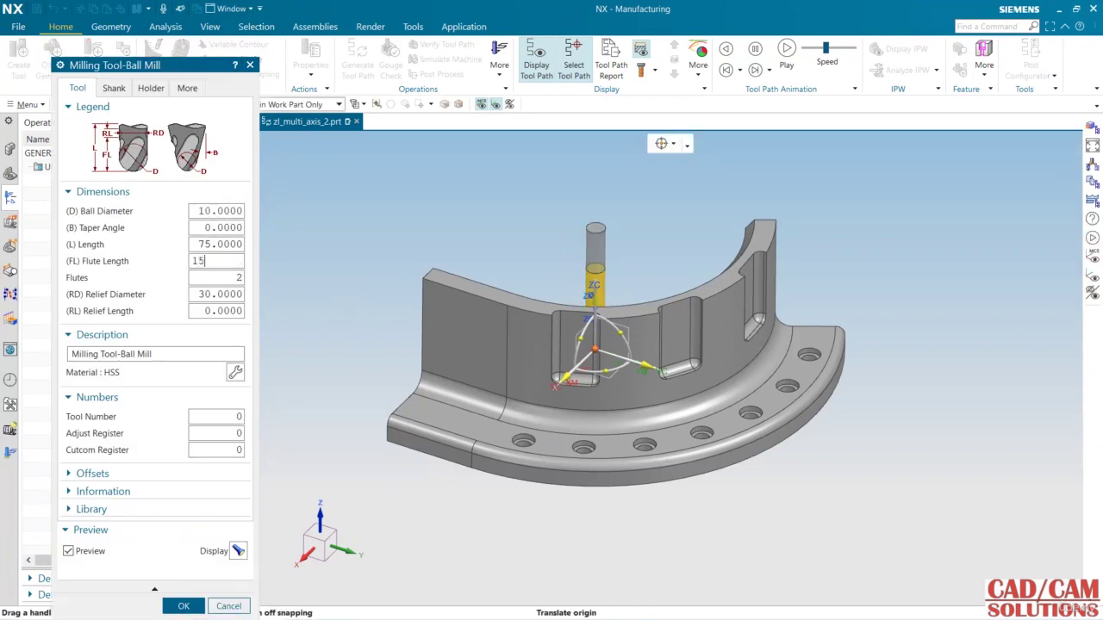
key(Return)
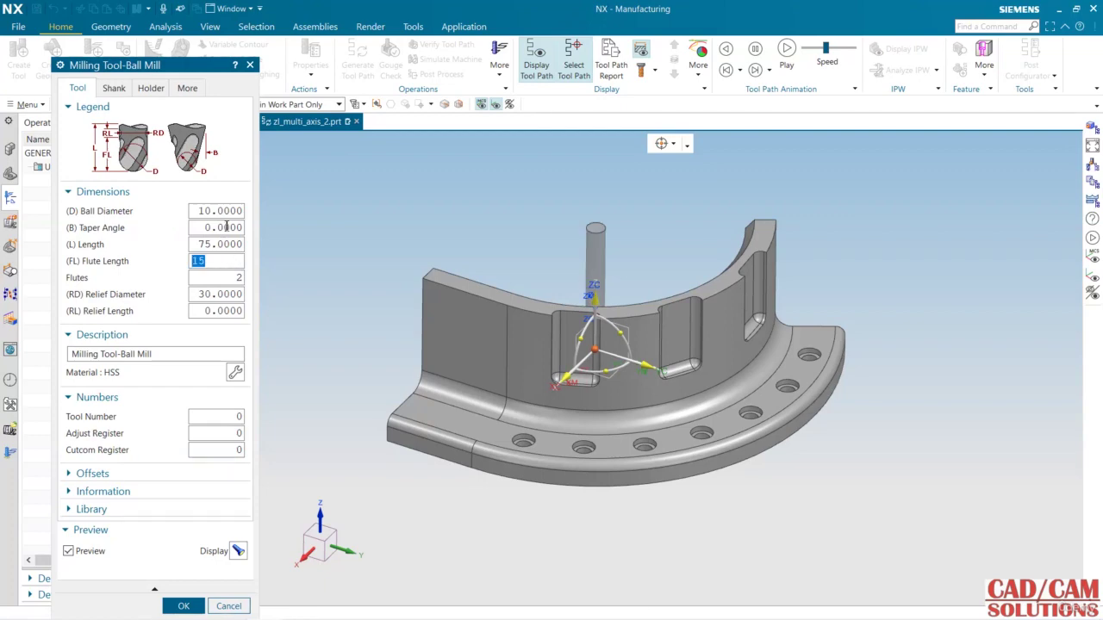
mouse_move(554, 226)
middle_down()
mouse_move(525, 267)
mouse_move(560, 219)
middle_up()
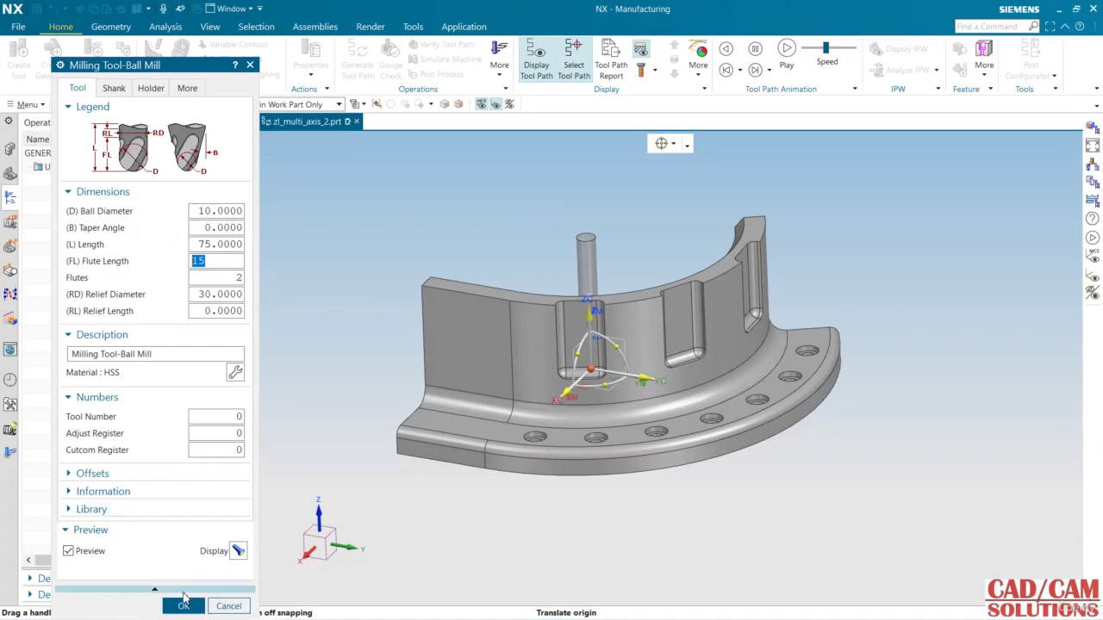
click(183, 606)
middle_drag(320, 284, 319, 293)
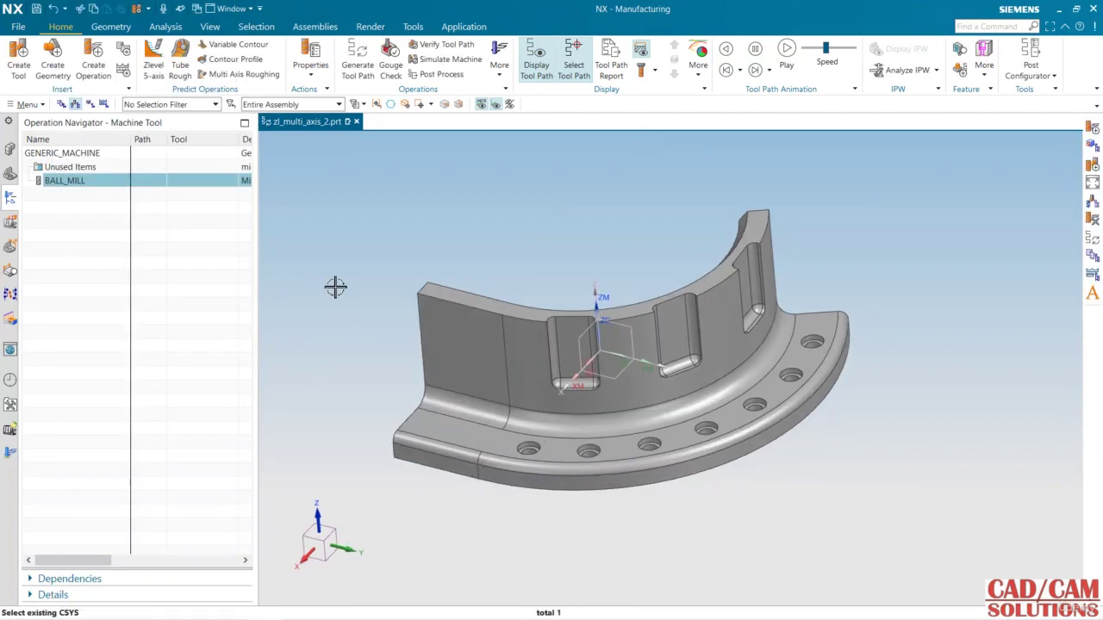
Step: Create a MILL_AREA geometry group located under WORKPIECE
click(90, 104)
click(86, 196)
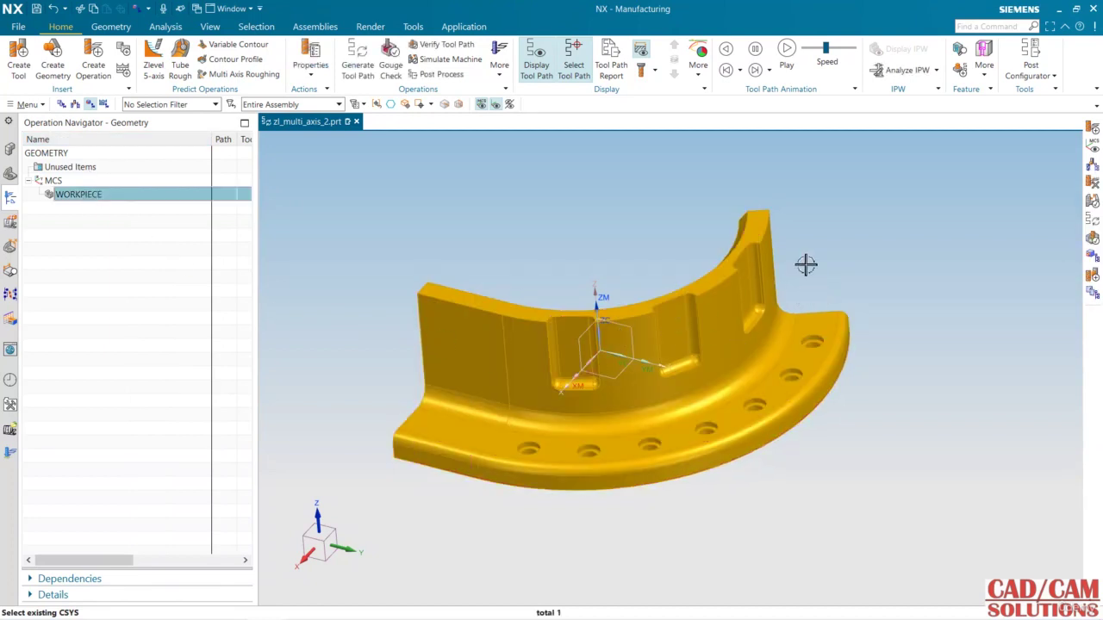
middle_drag(805, 265, 664, 276)
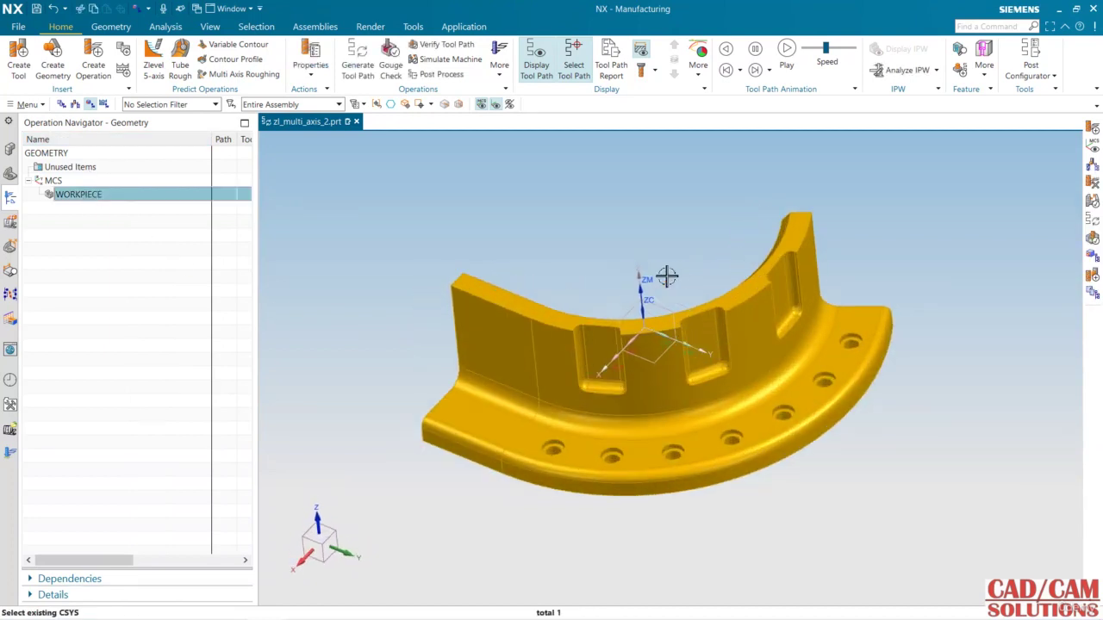
click(53, 67)
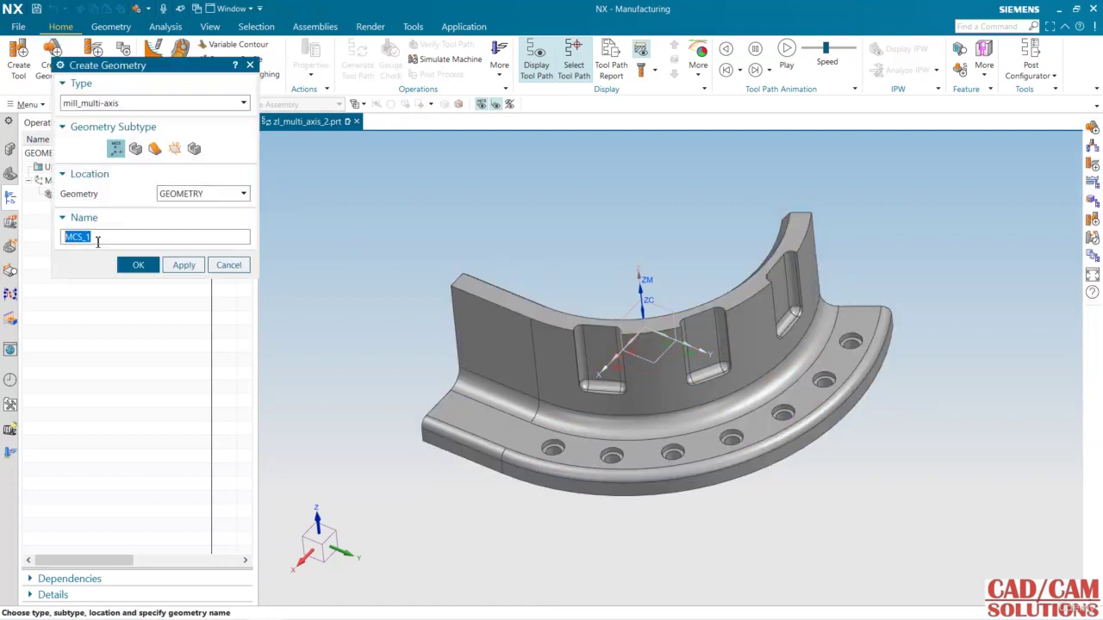
click(154, 148)
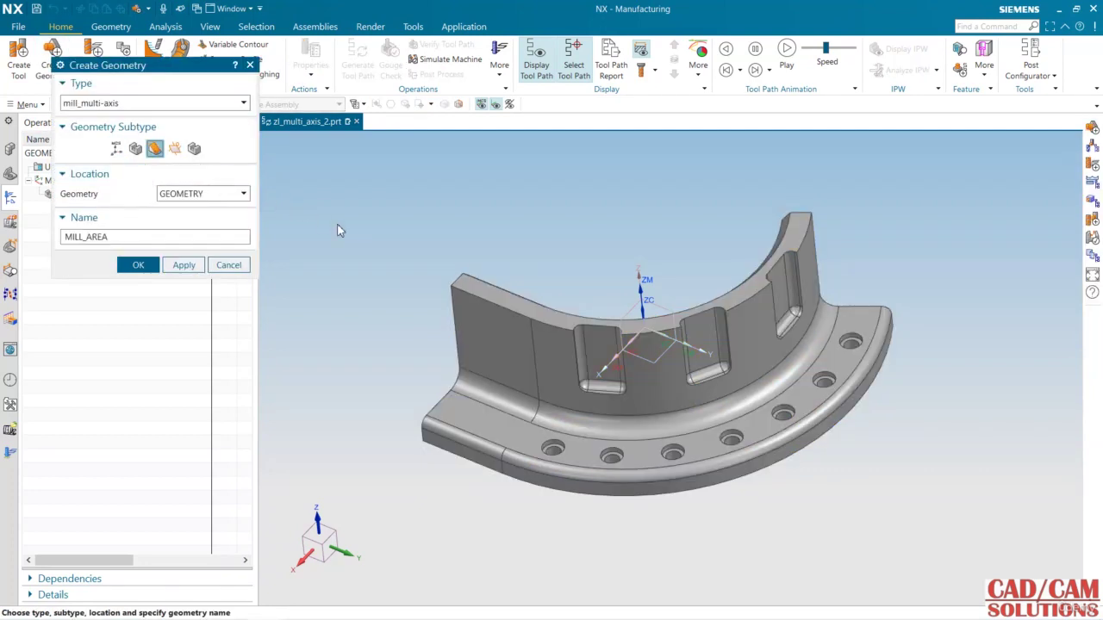
click(197, 193)
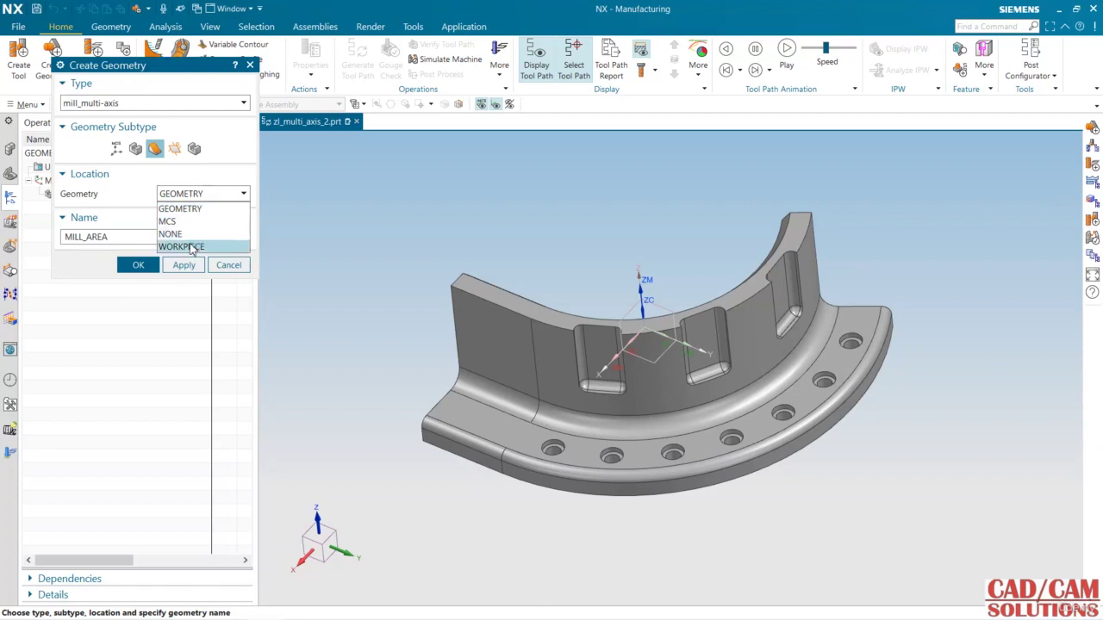
click(192, 246)
click(139, 266)
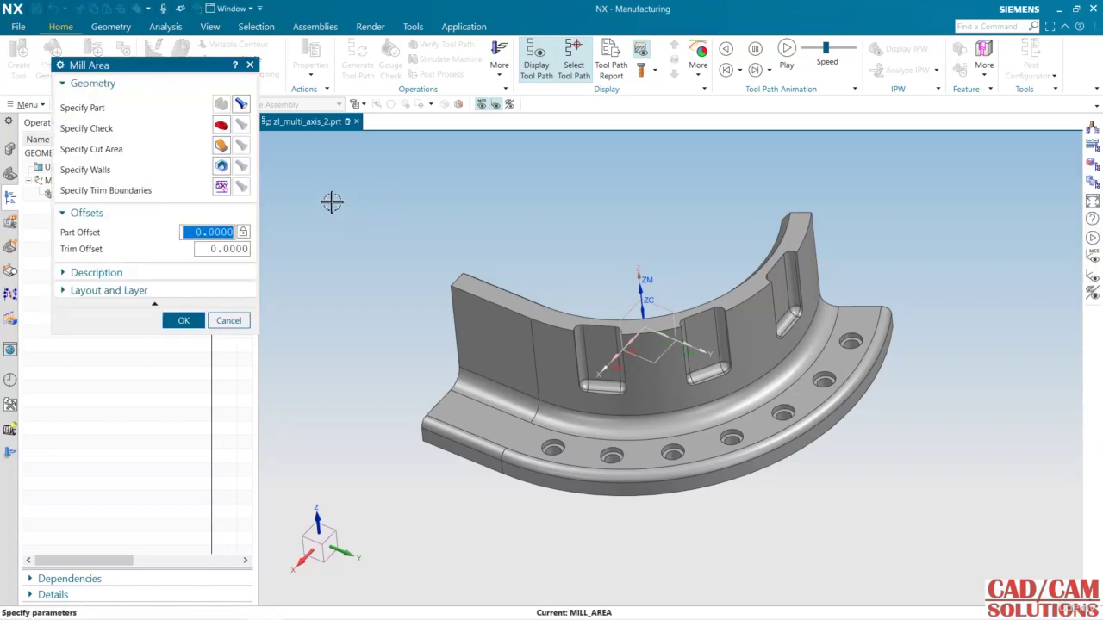
Step: Specify the cut area with the tangent faces of the three pockets in the upright wall
click(221, 146)
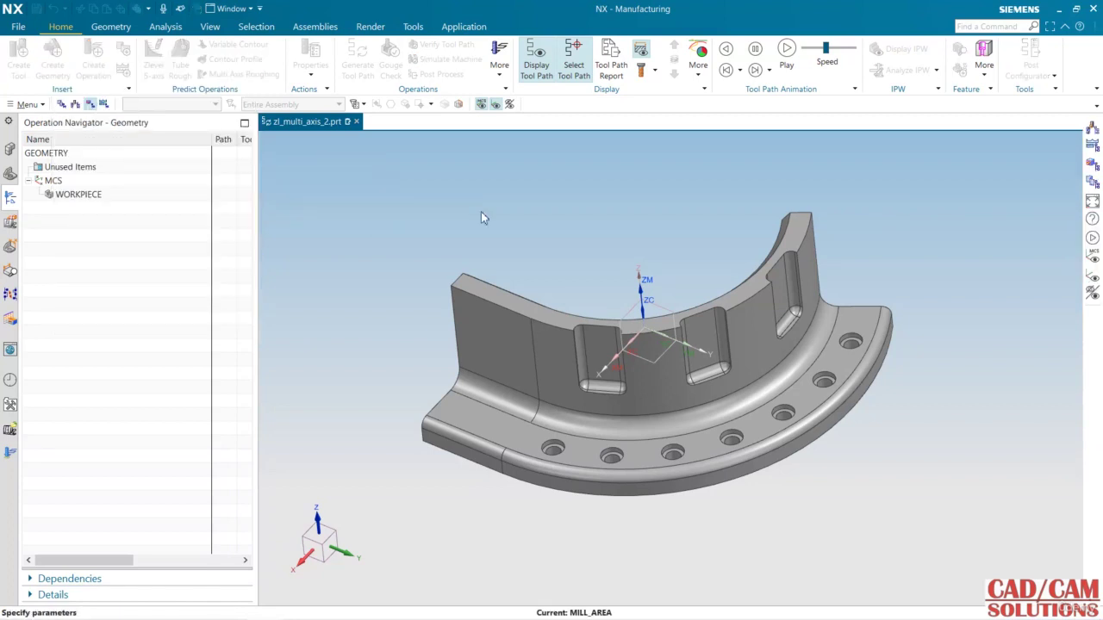
click(598, 143)
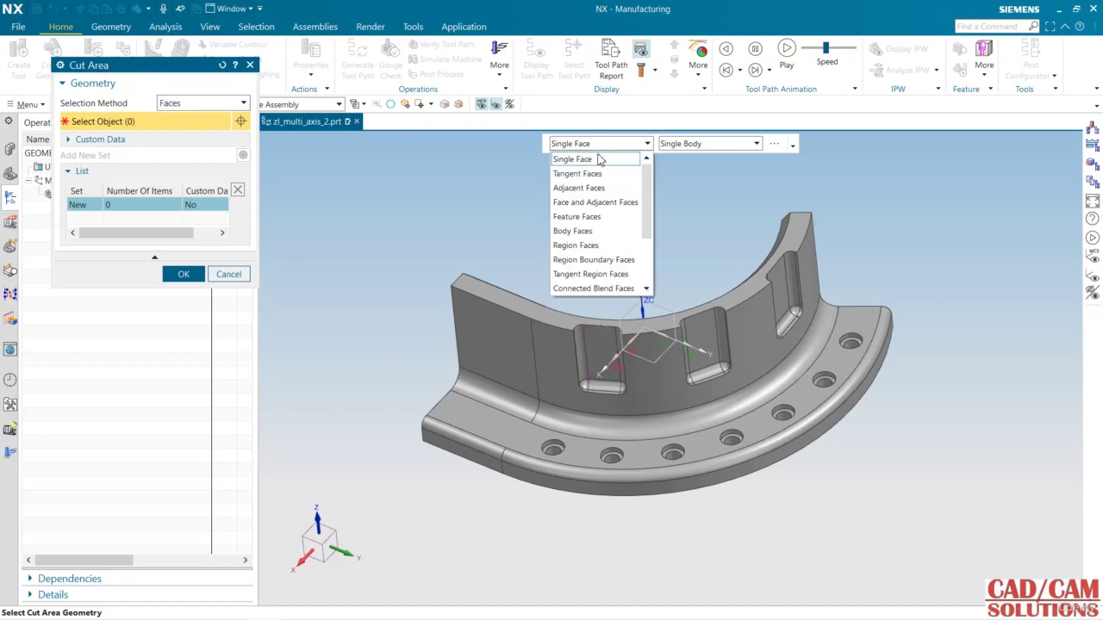
click(584, 172)
click(600, 380)
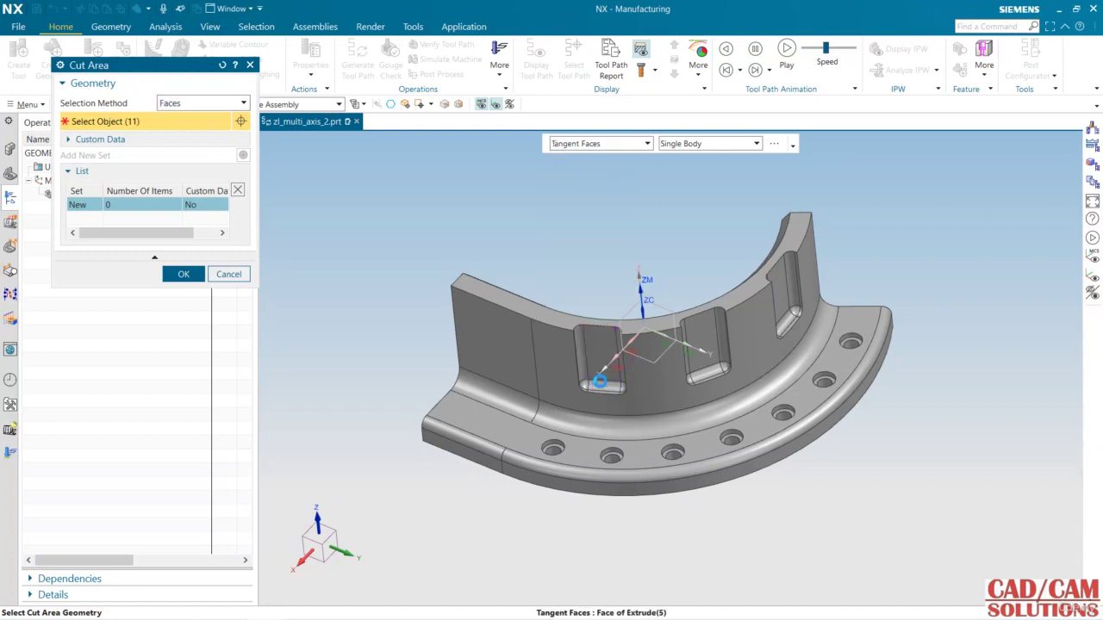
click(705, 354)
click(797, 319)
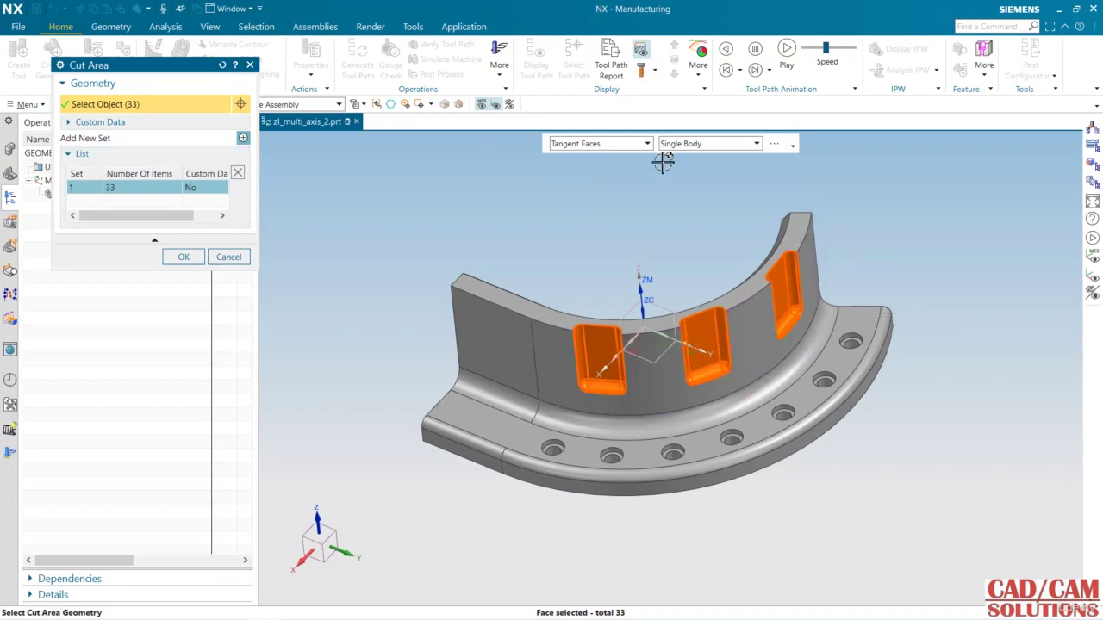
Step: Add the curved and flat outer wall faces and their base fillets as single faces to the cut area, and accept the mill area
click(601, 143)
click(577, 157)
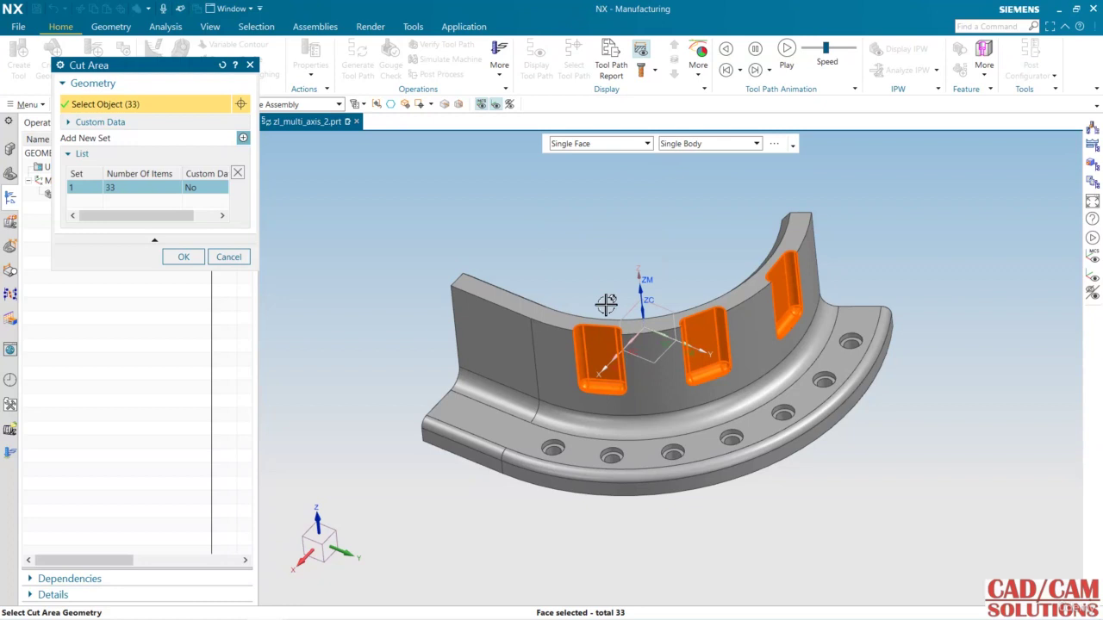
click(664, 389)
click(591, 421)
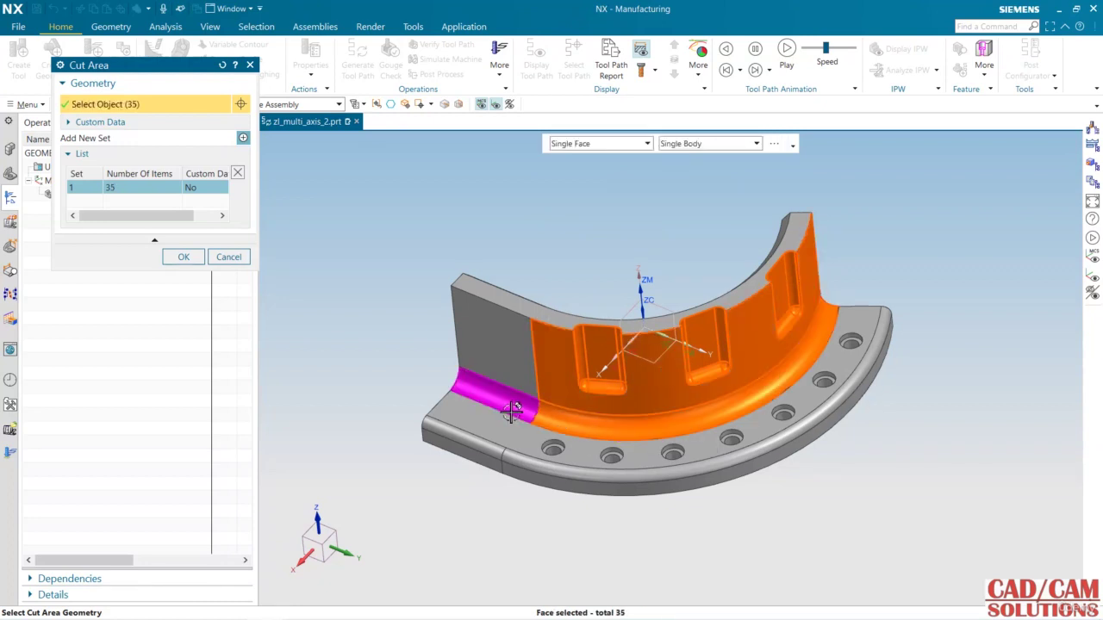
click(509, 403)
click(492, 345)
middle_drag(439, 335, 440, 313)
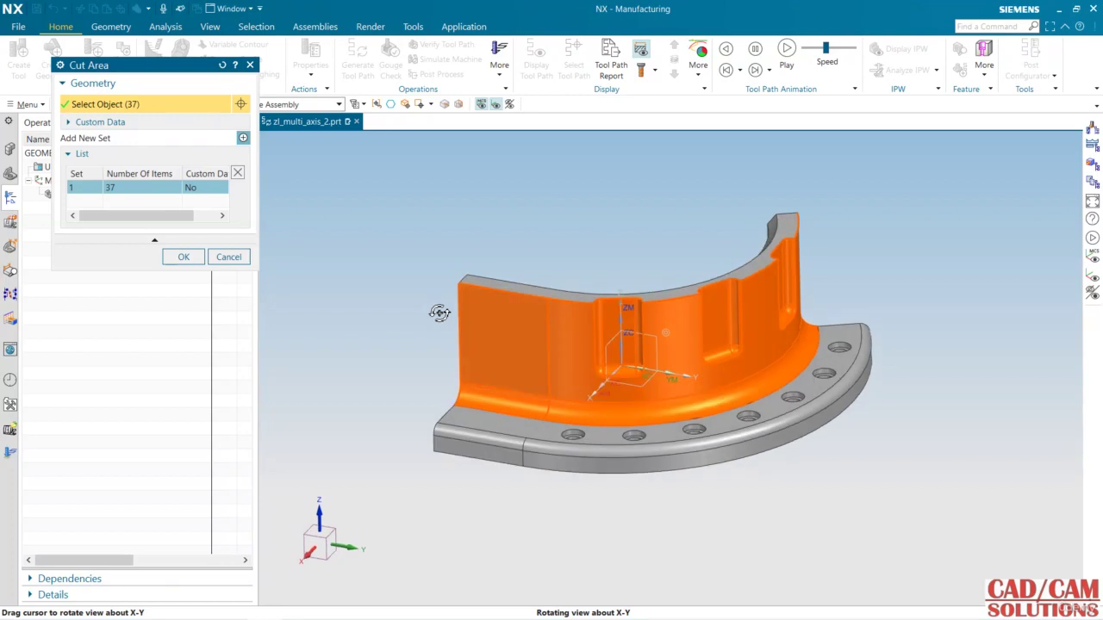
click(182, 257)
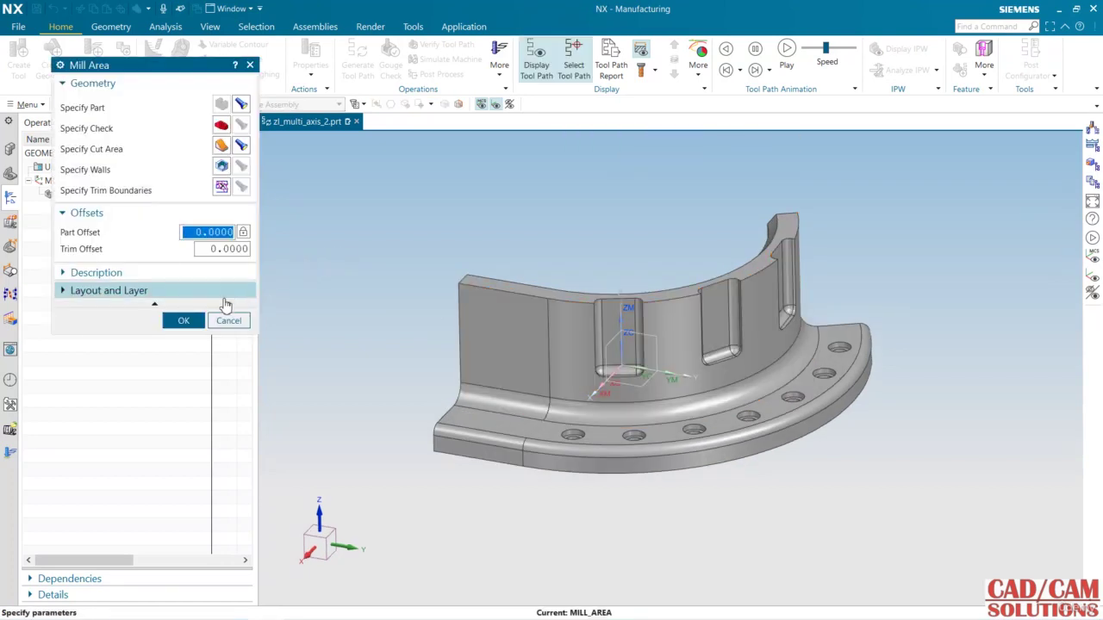
click(183, 321)
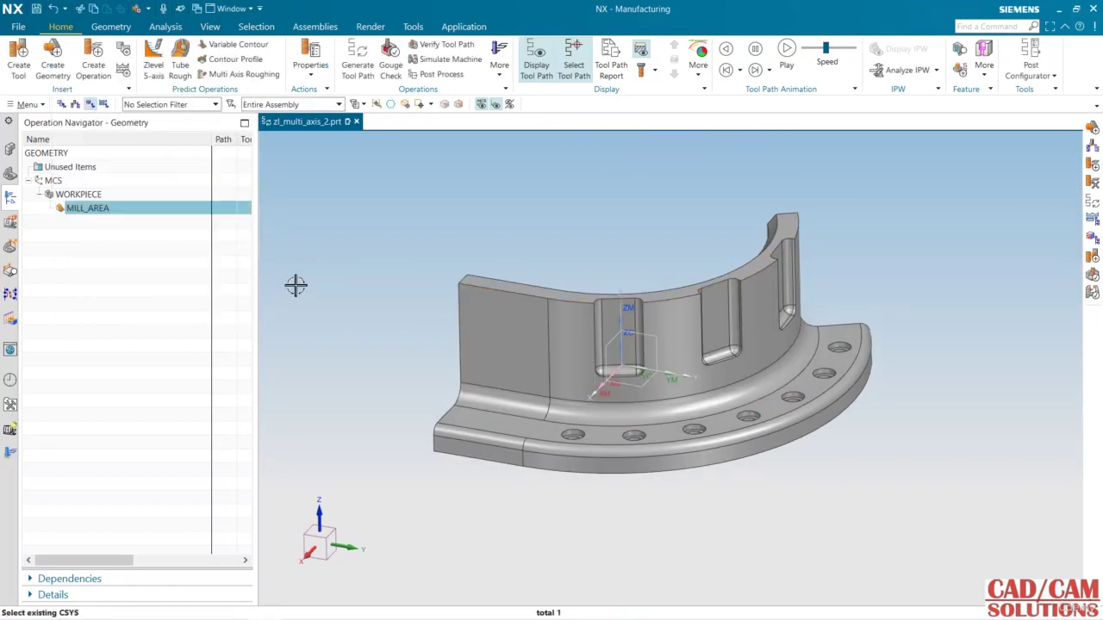
Step: Start a mill_multi-axis Zlevel 5-axis operation with PROGRAM as its program and BALL_MILL as its tool
click(121, 237)
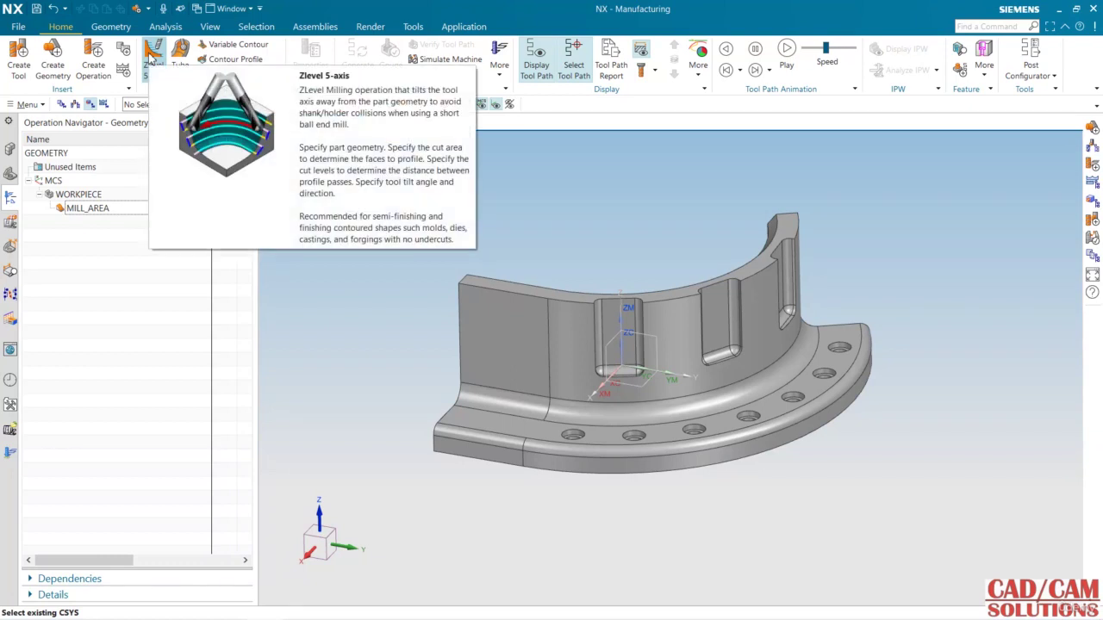
click(93, 56)
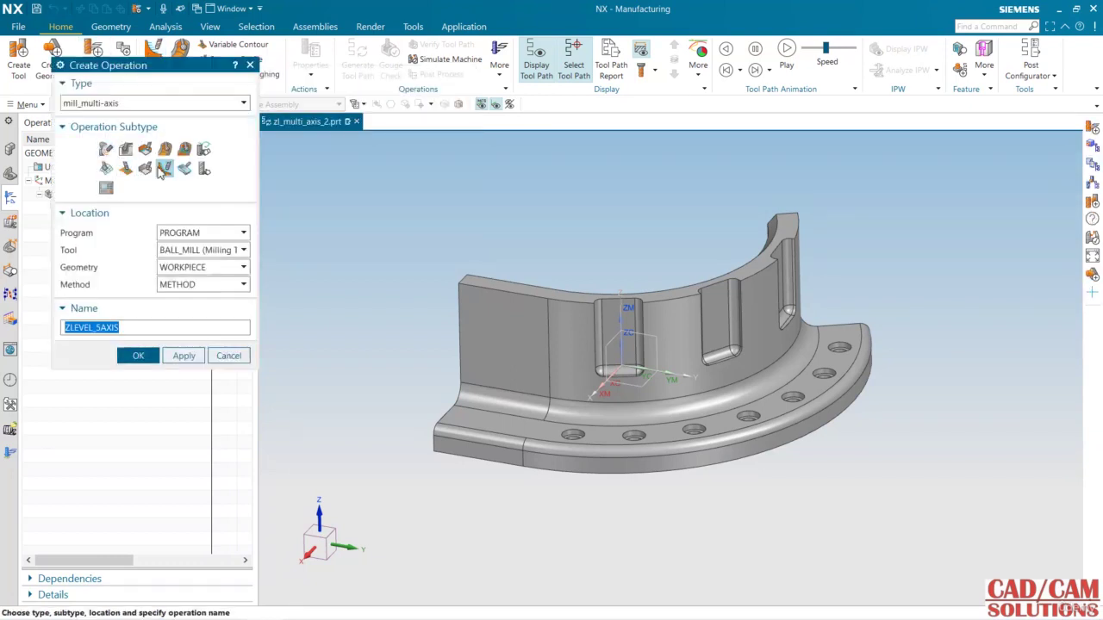
drag(100, 71, 163, 128)
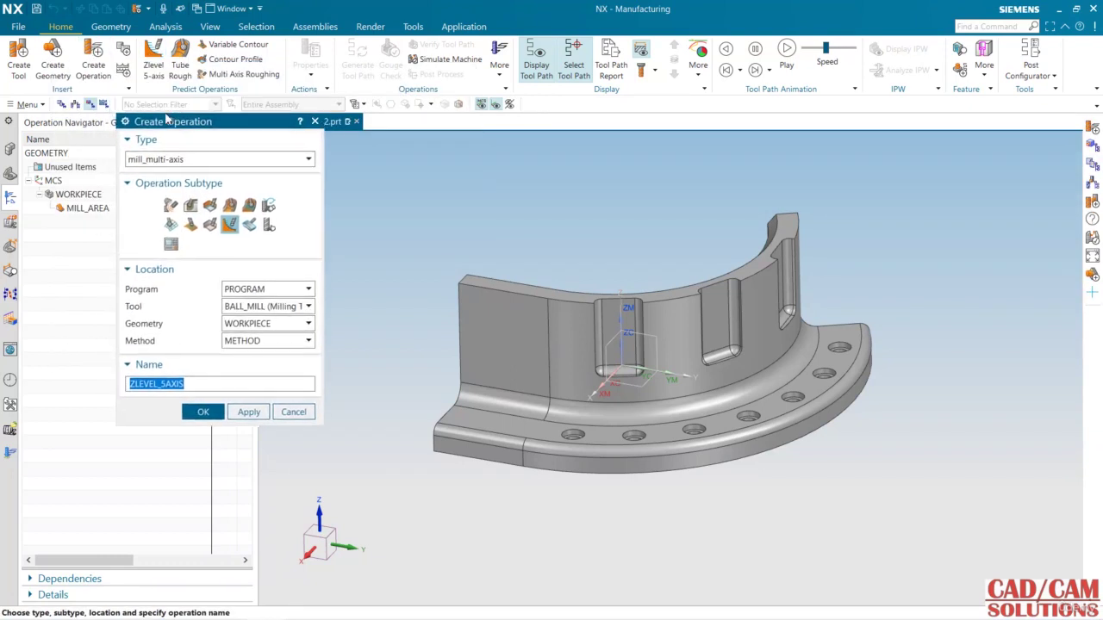
click(62, 104)
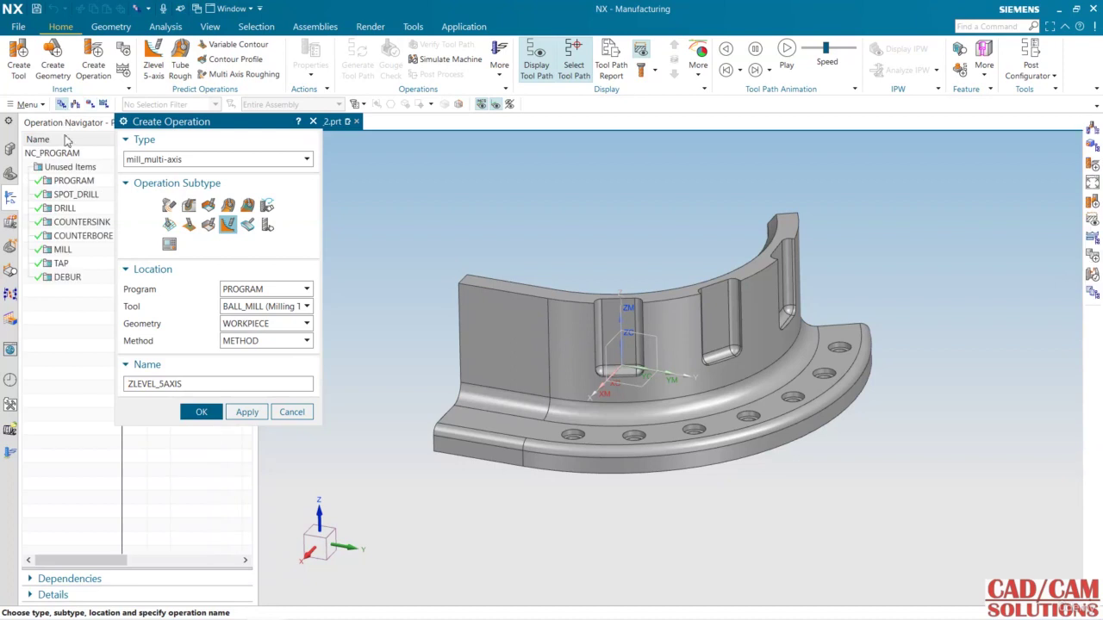
click(69, 181)
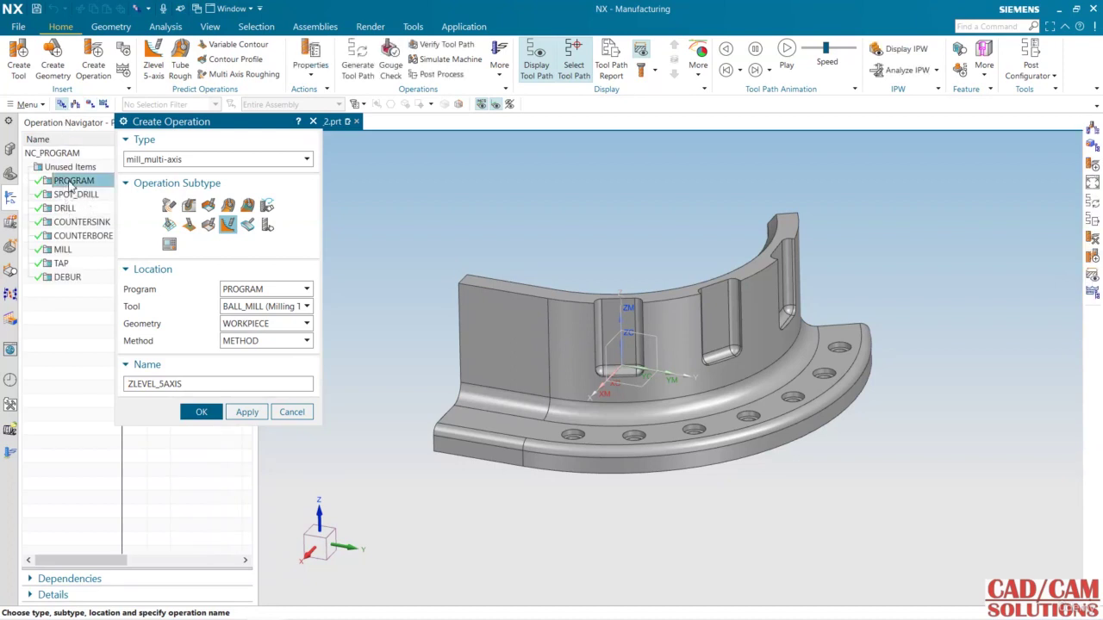
click(75, 103)
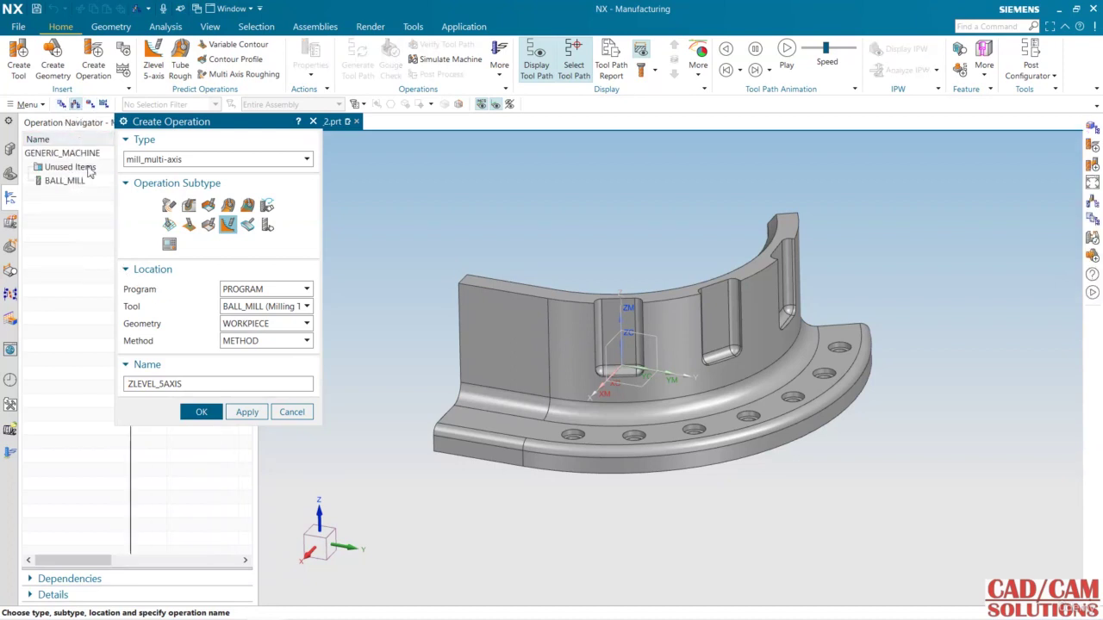
click(66, 181)
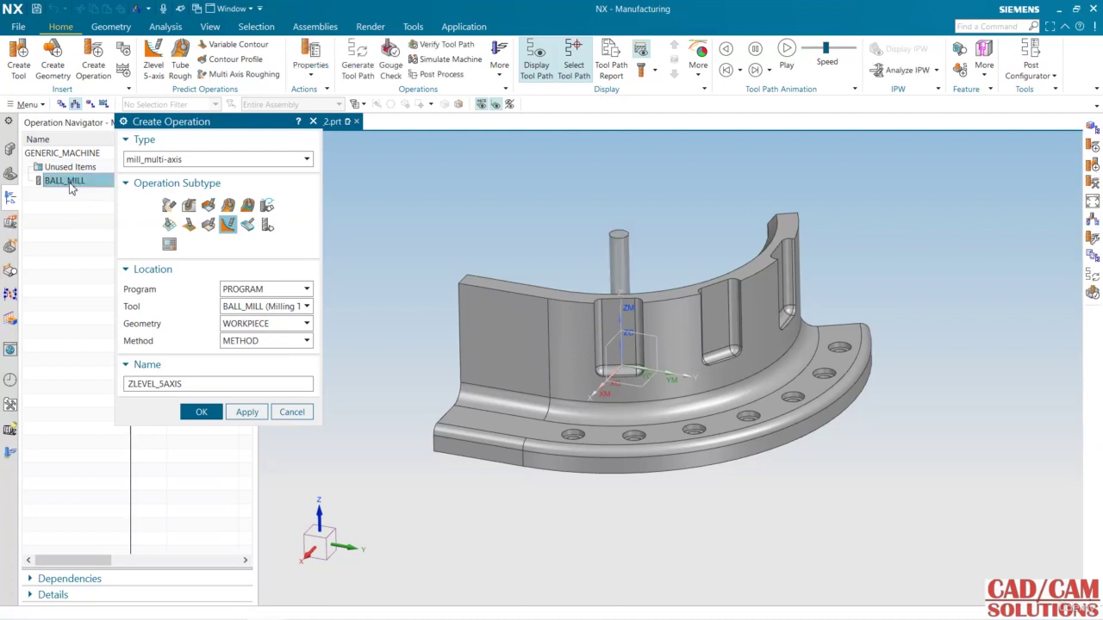
Step: Assign the MILL_AREA geometry and METHOD as the method, and create the ZLEVEL_5AXIS operation
click(90, 105)
click(77, 208)
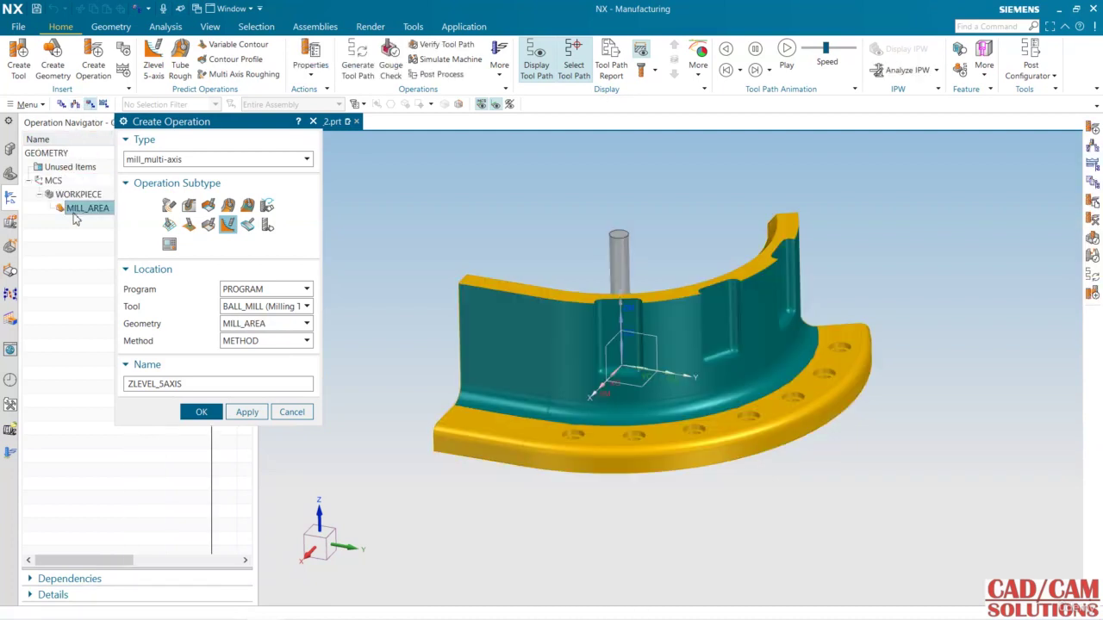
click(251, 345)
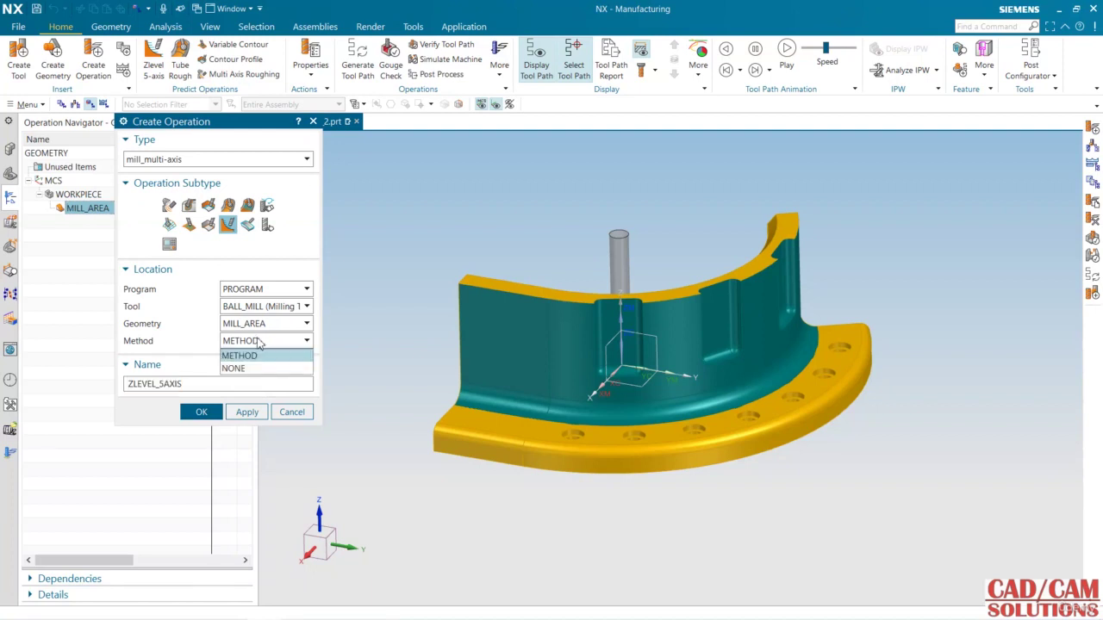
click(250, 352)
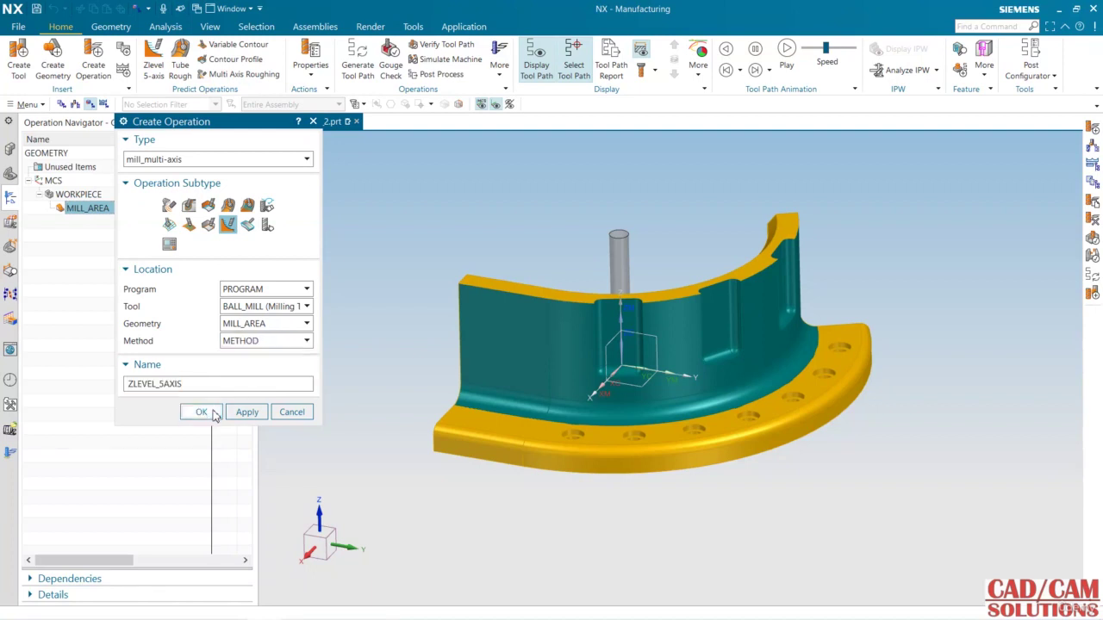
click(213, 412)
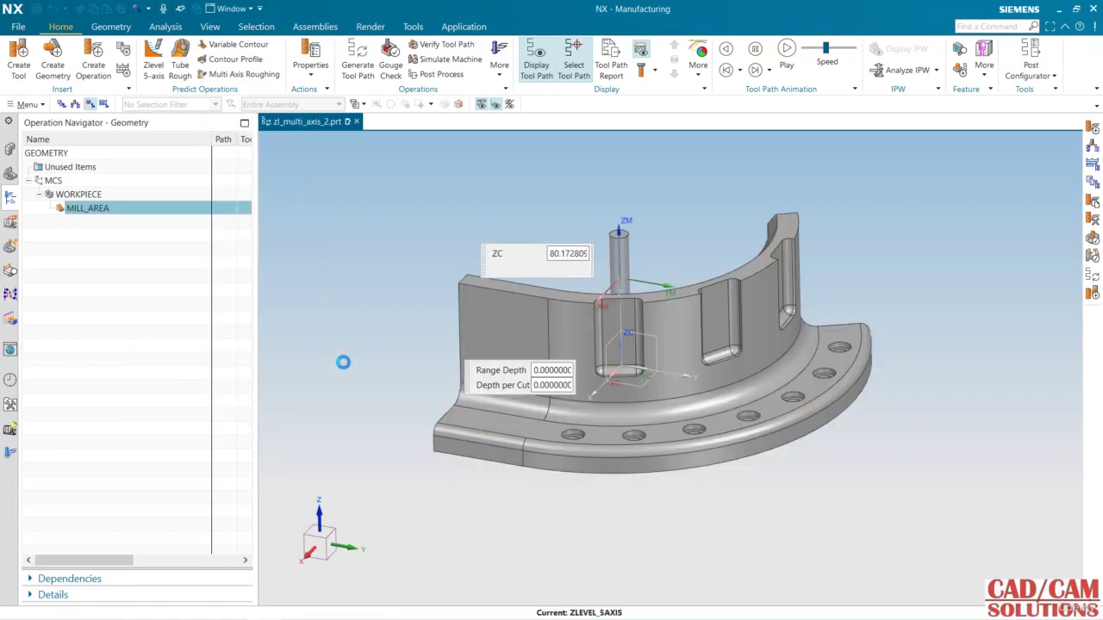
Step: Set the maximum distance of the constant common depth per cut to 2 mm
drag(303, 129, 240, 90)
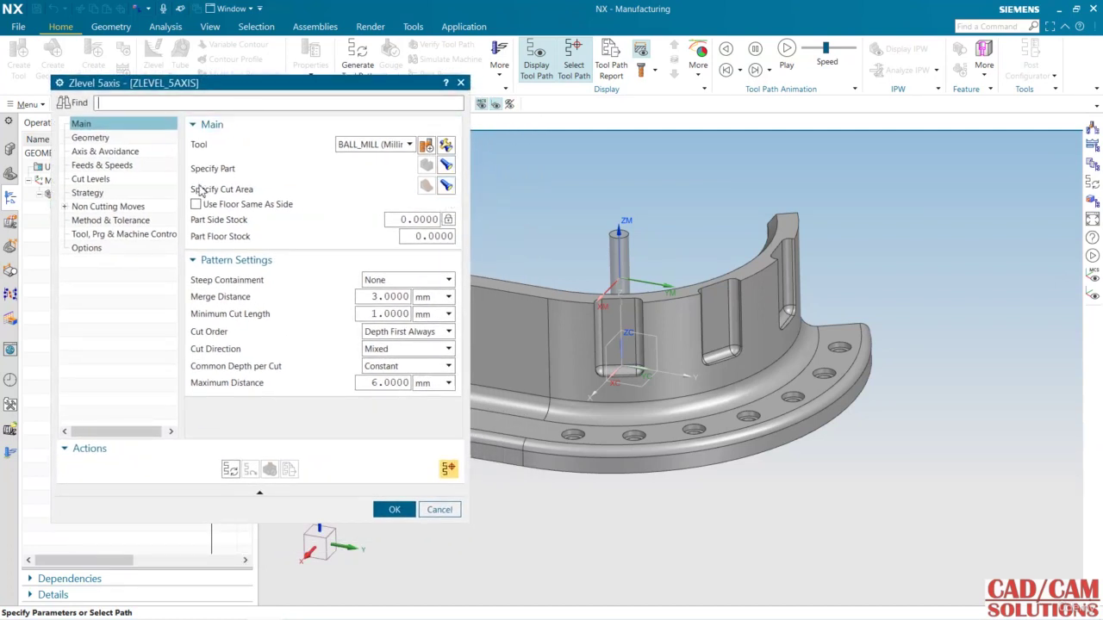
double_click(380, 384)
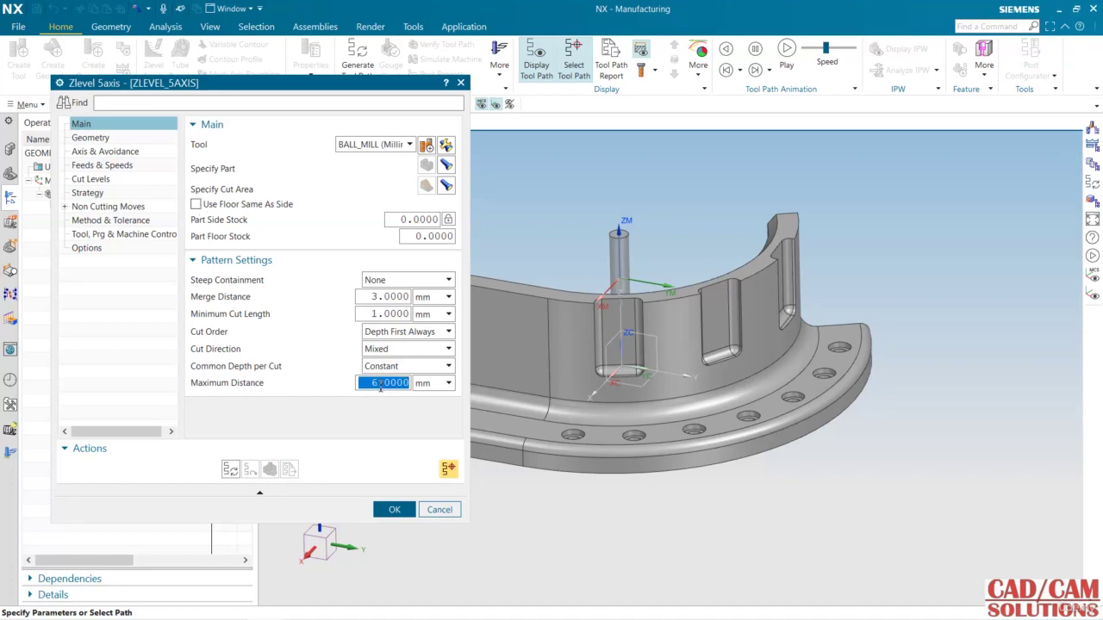
text(2.0)
key(Return)
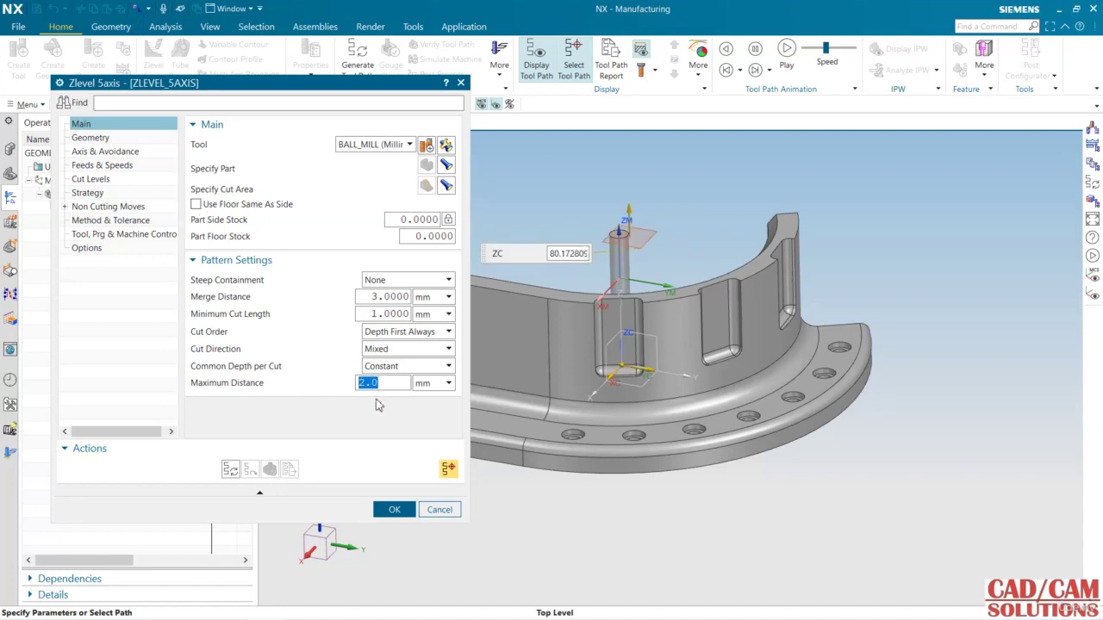
Step: Set the tool tilt direction to Away from point, using the arc center of the curved wall's upper edge as the point
click(97, 153)
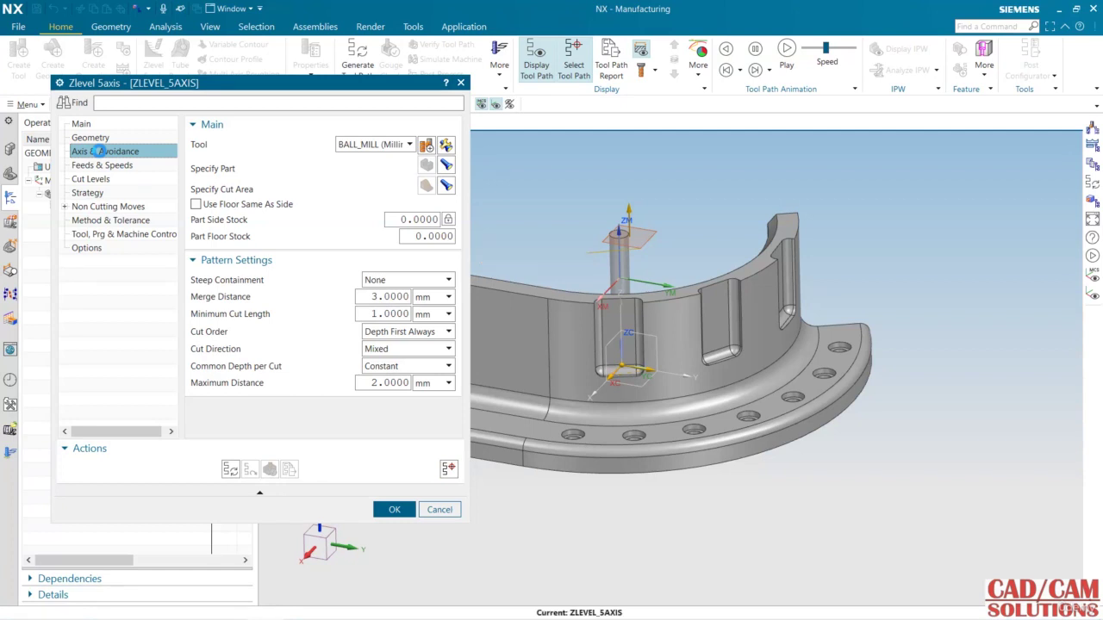
click(392, 162)
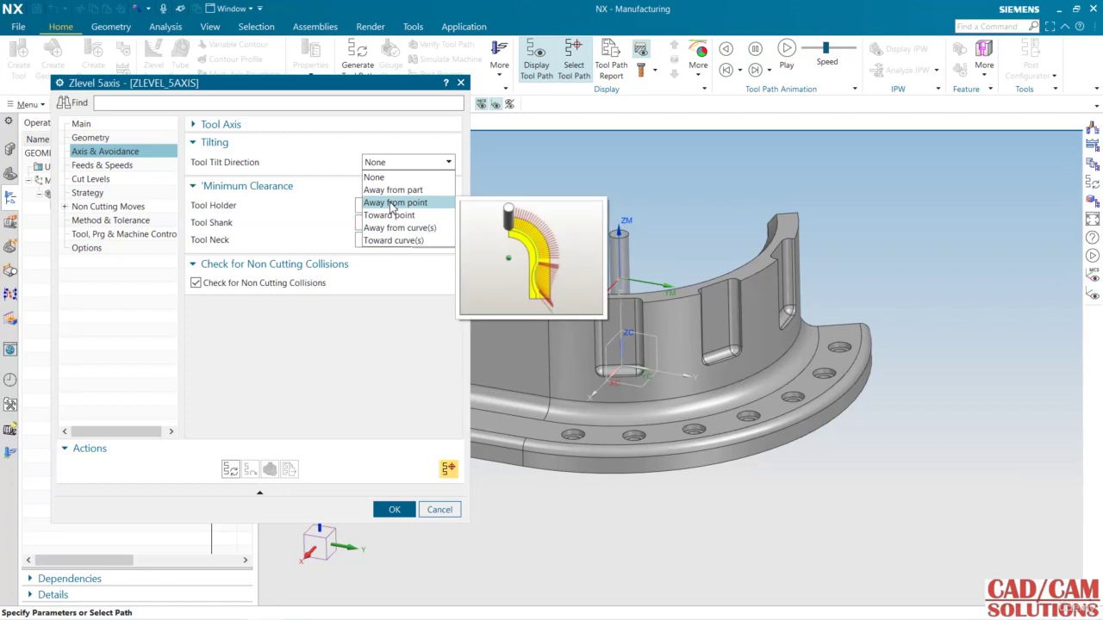
click(392, 203)
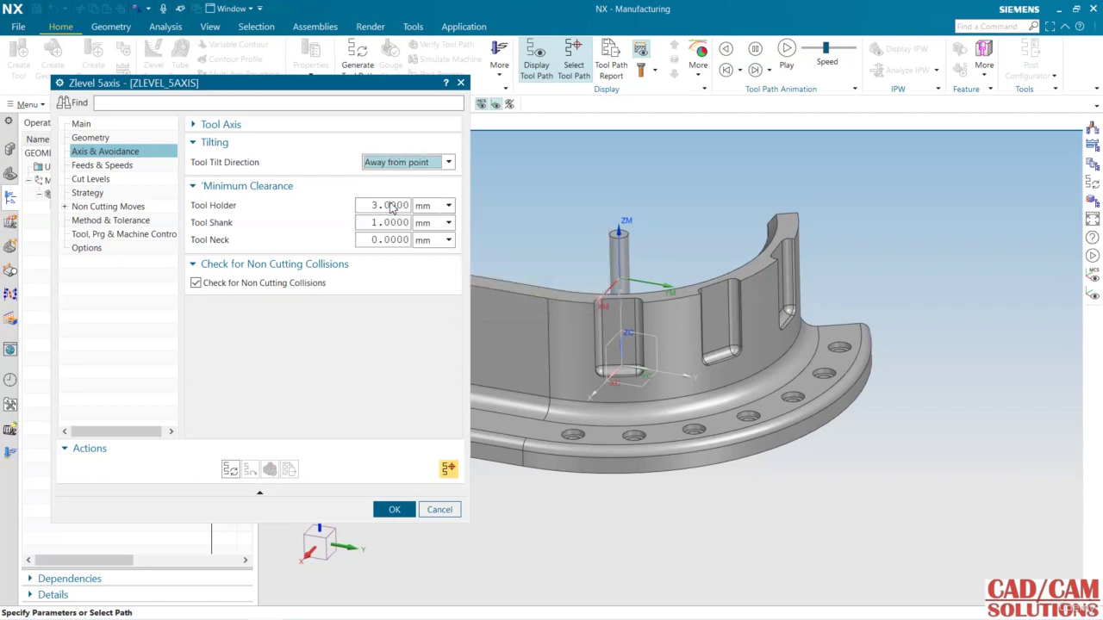
click(751, 269)
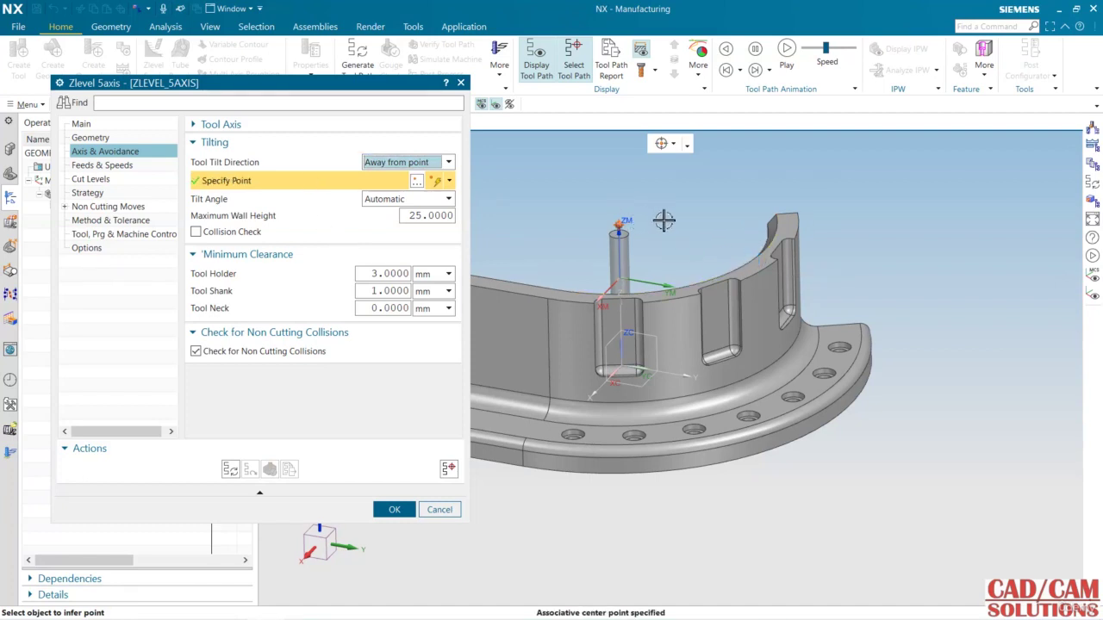
Step: Set the maximum wall height to 75 and generate the tool path with the automatic tilt angle
click(416, 215)
double_click(416, 215)
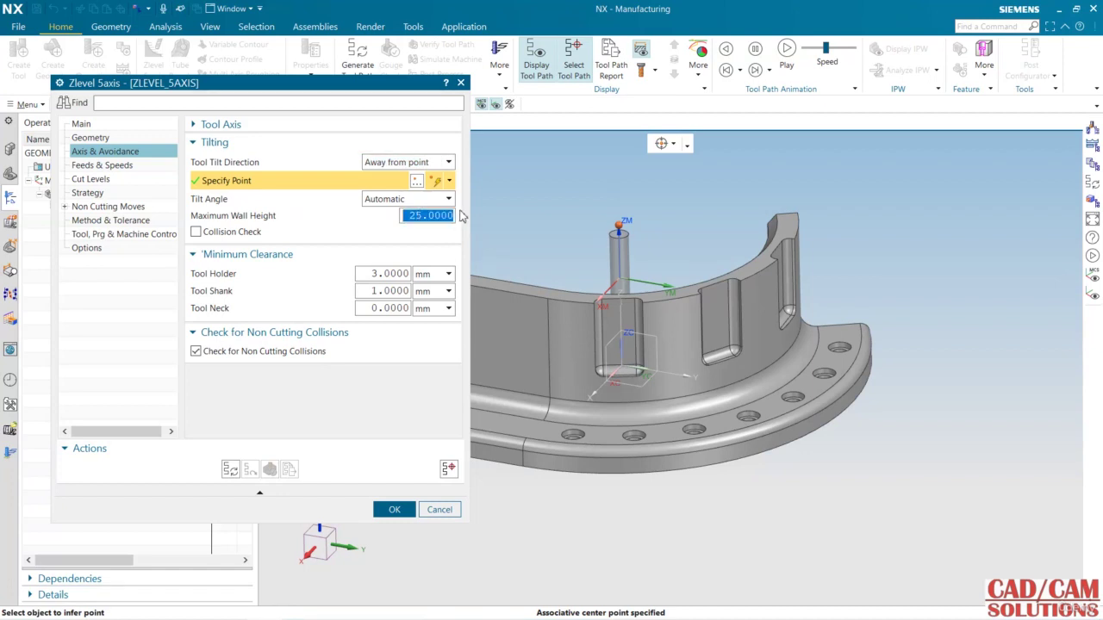
text(75)
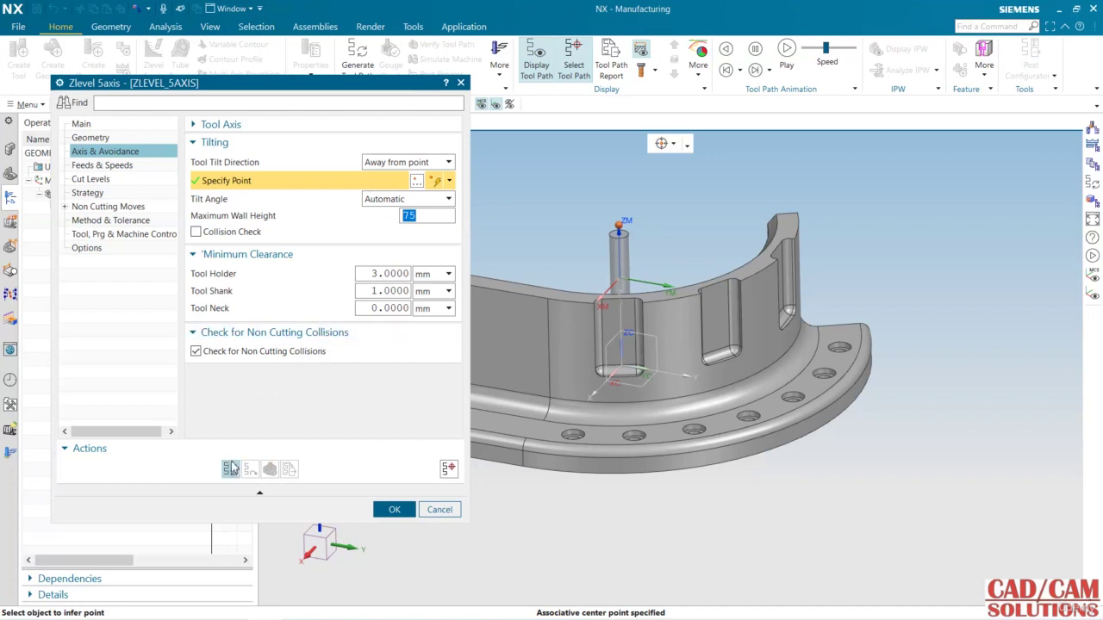
click(230, 469)
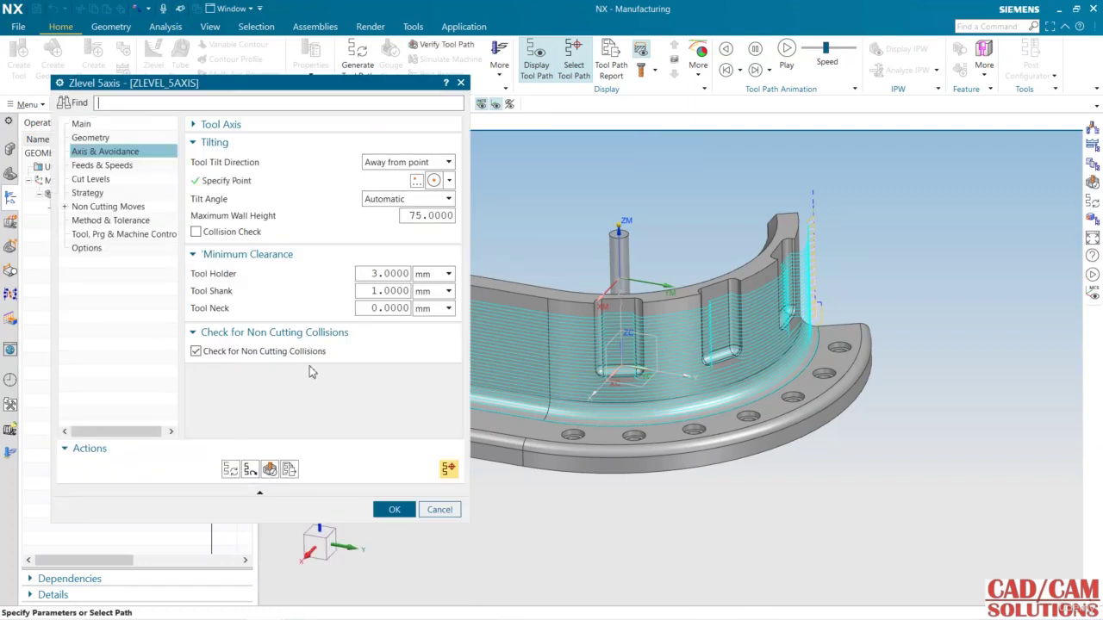
Step: Replay part of the generated tool path to examine the tool's orientation along the wall, and close the visualization
click(269, 469)
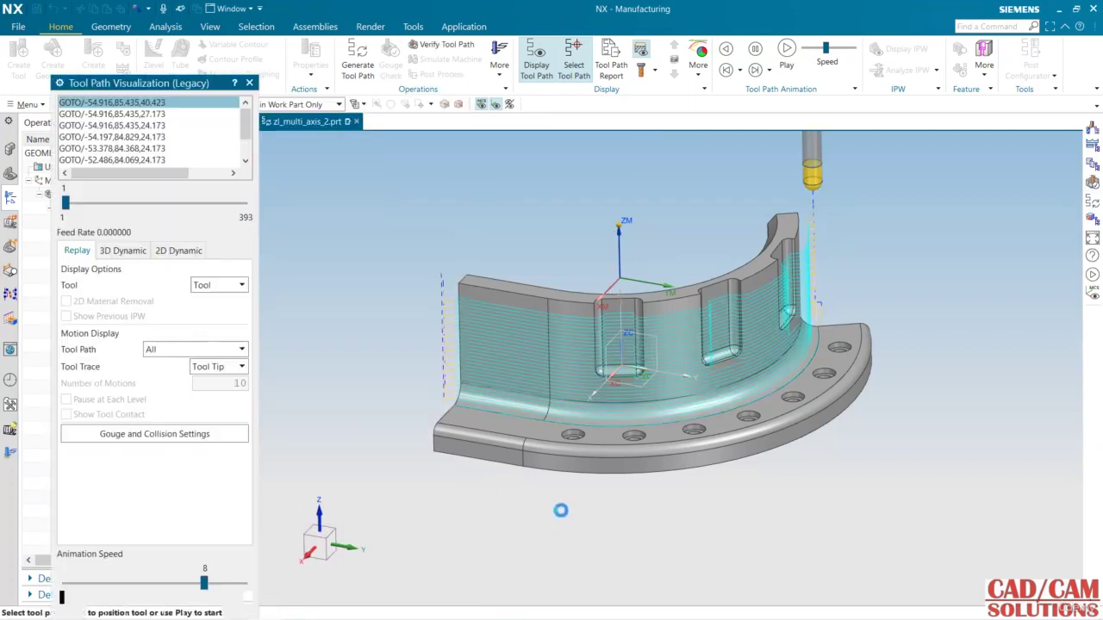
middle_drag(564, 500, 573, 483)
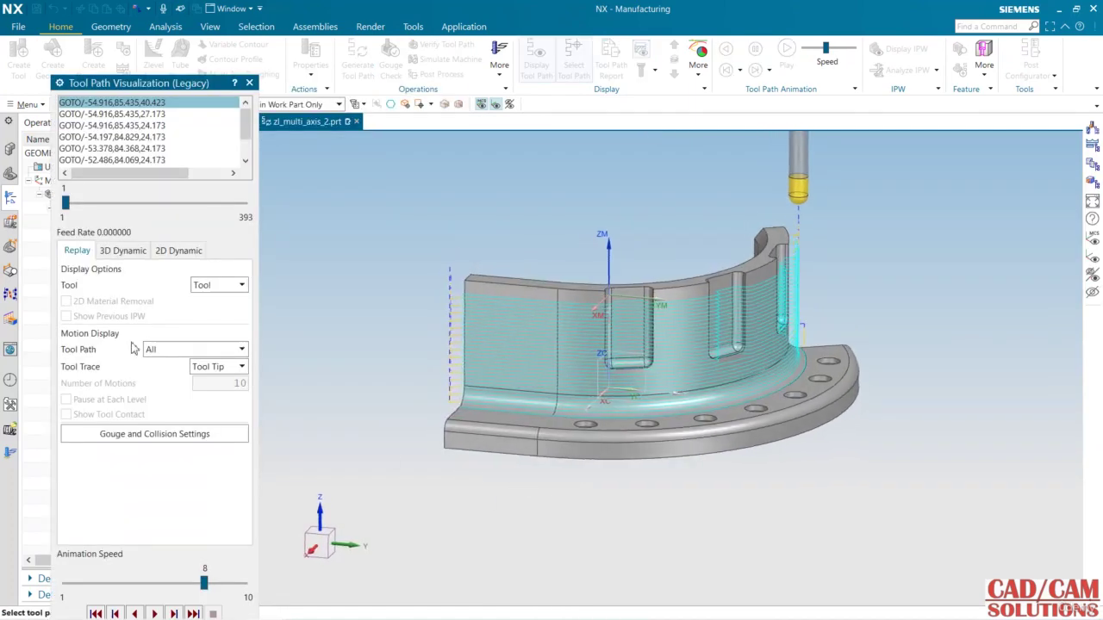
drag(138, 86, 141, 30)
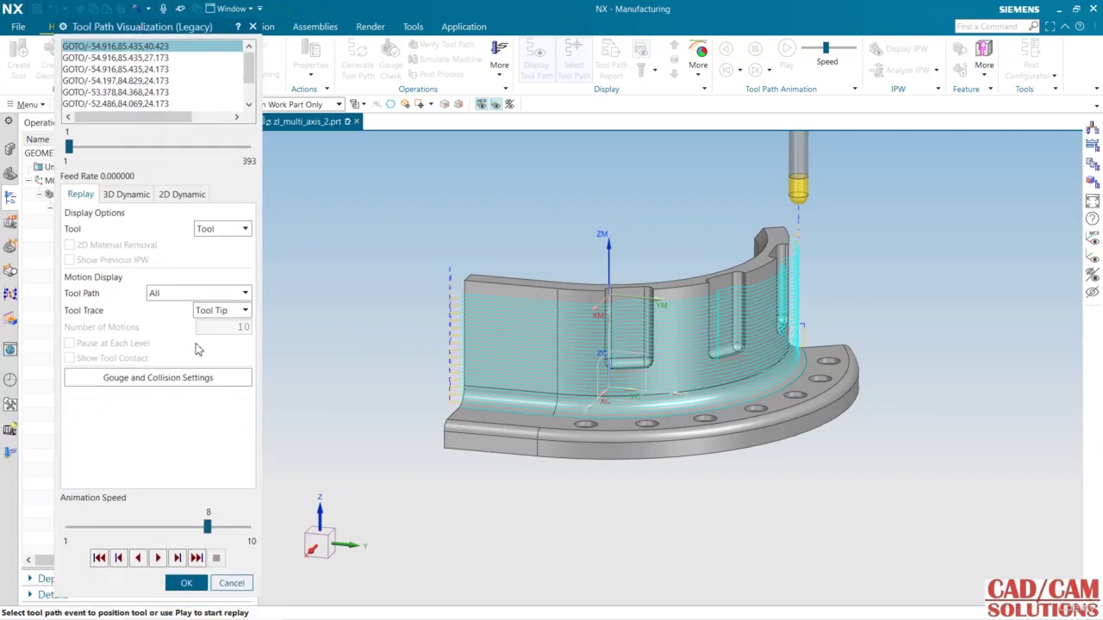
click(158, 558)
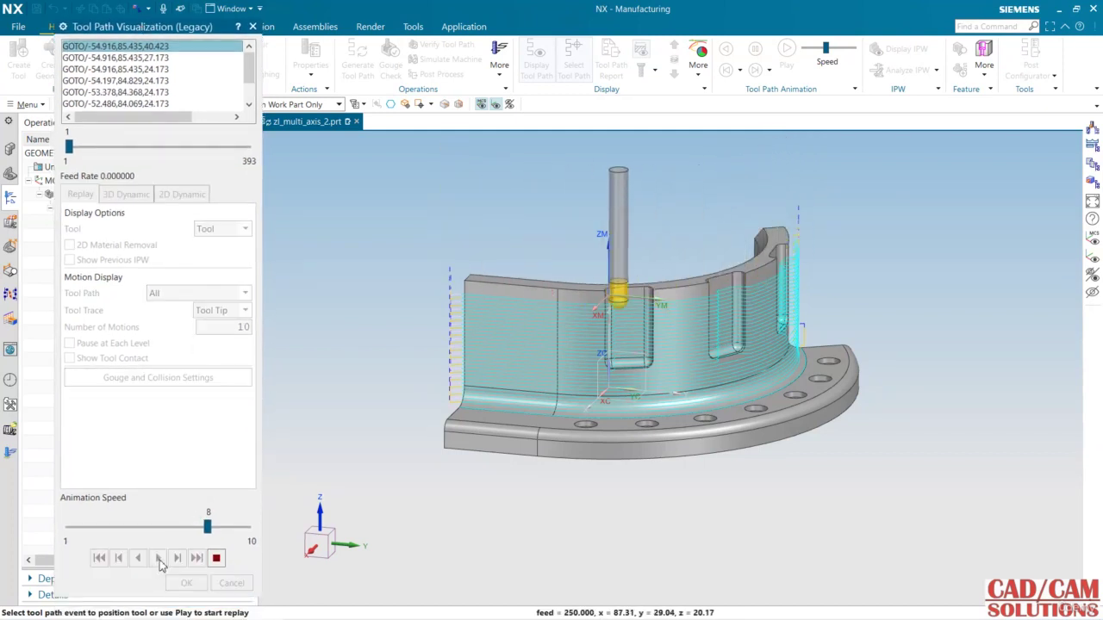
click(216, 559)
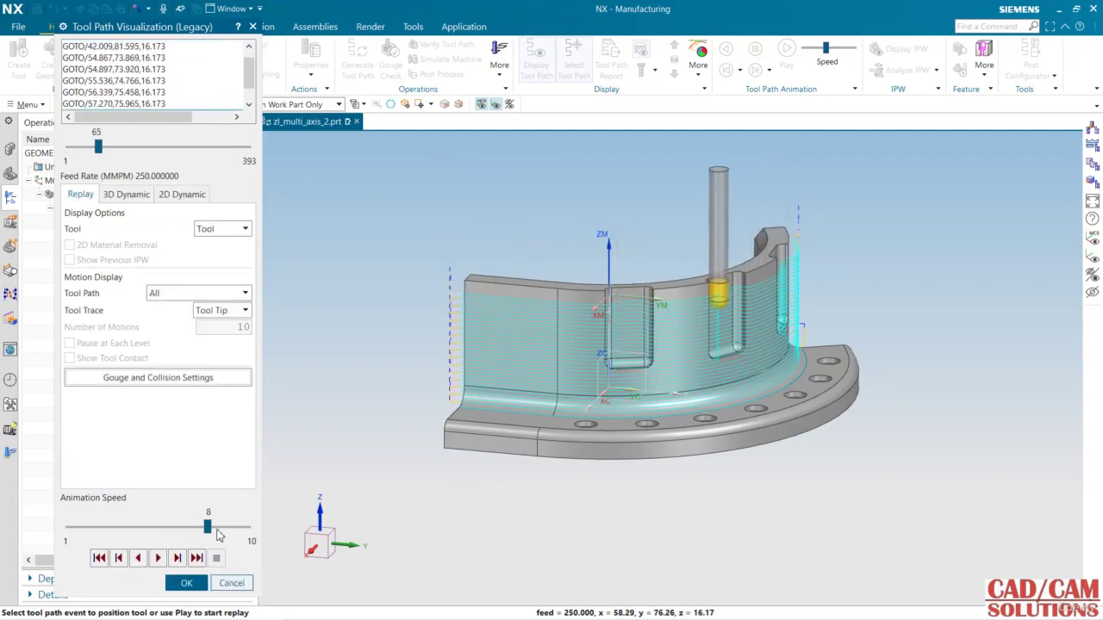
click(186, 582)
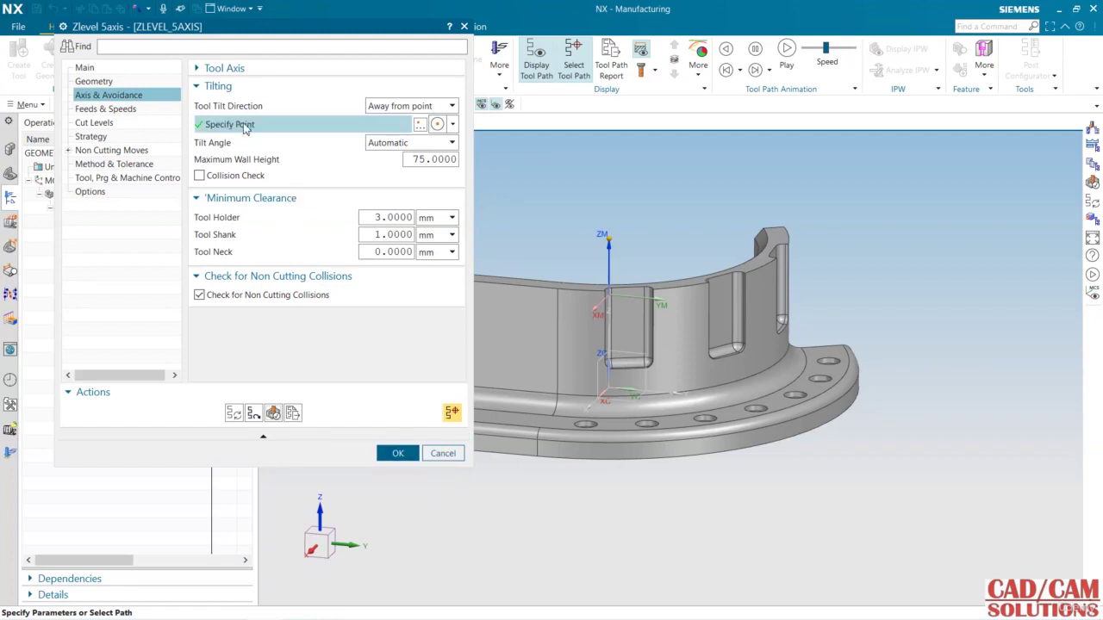
Step: Change the tilt angle to Specify with 30 degrees and regenerate the tool path
click(410, 145)
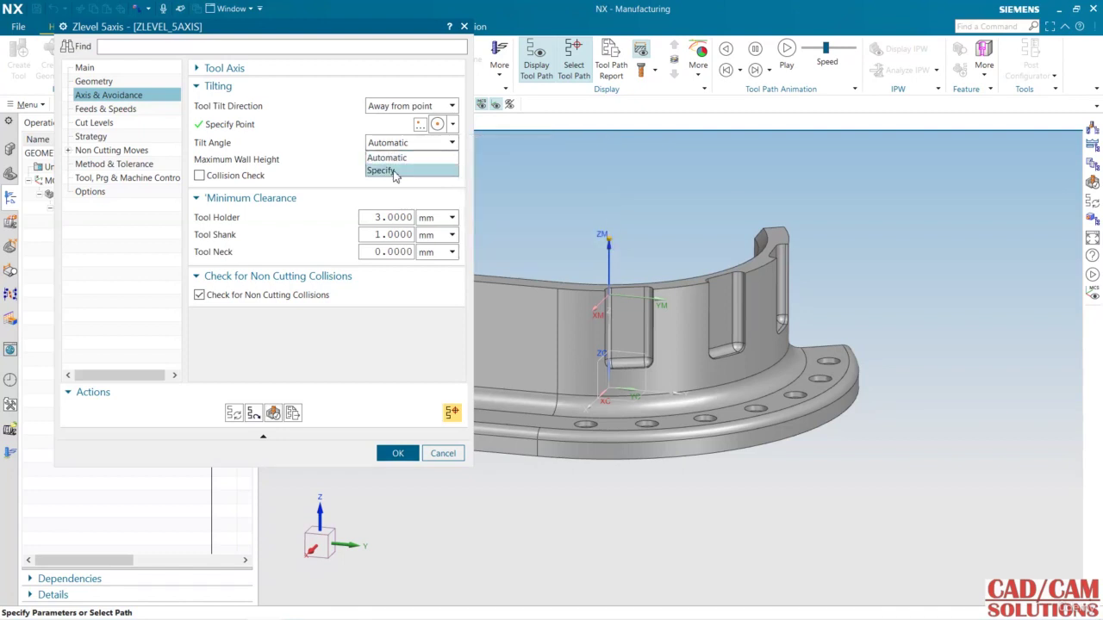
click(395, 171)
double_click(419, 161)
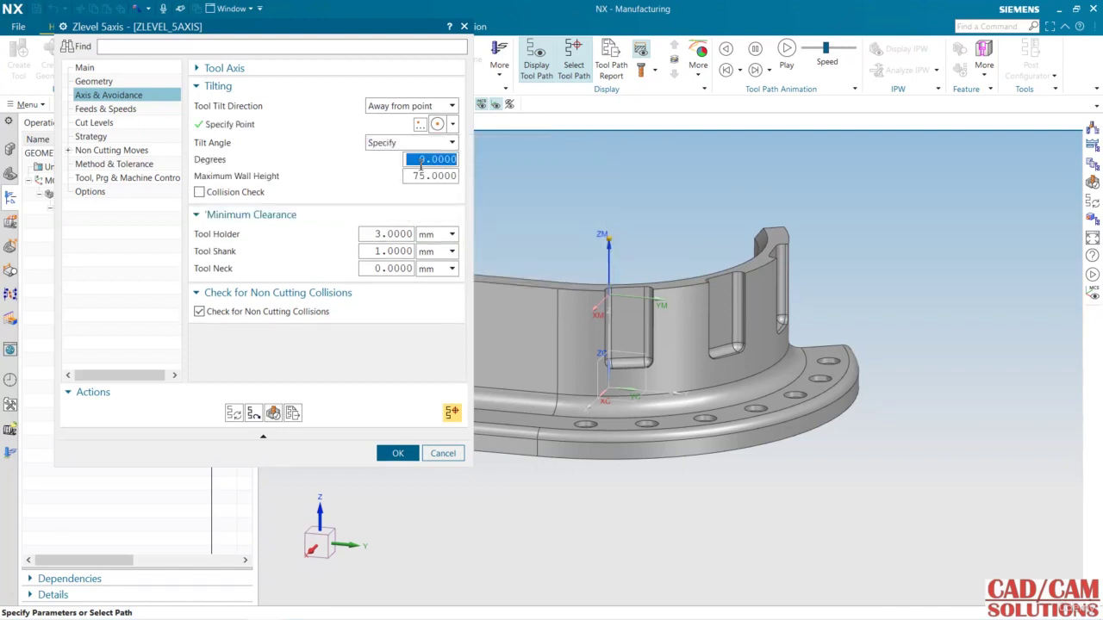
text(30)
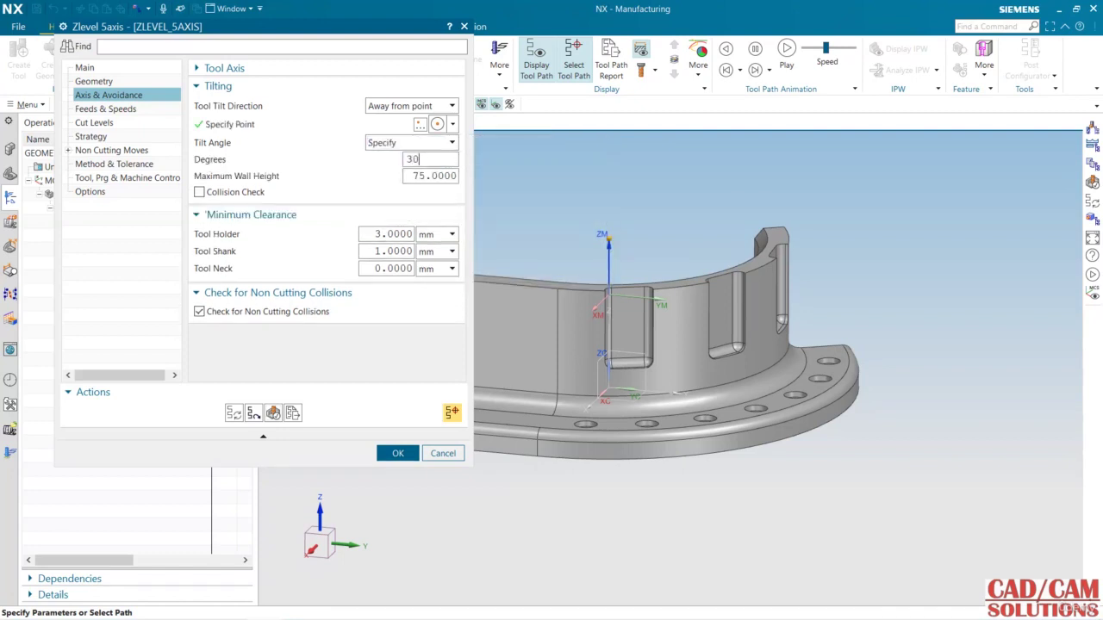
click(254, 413)
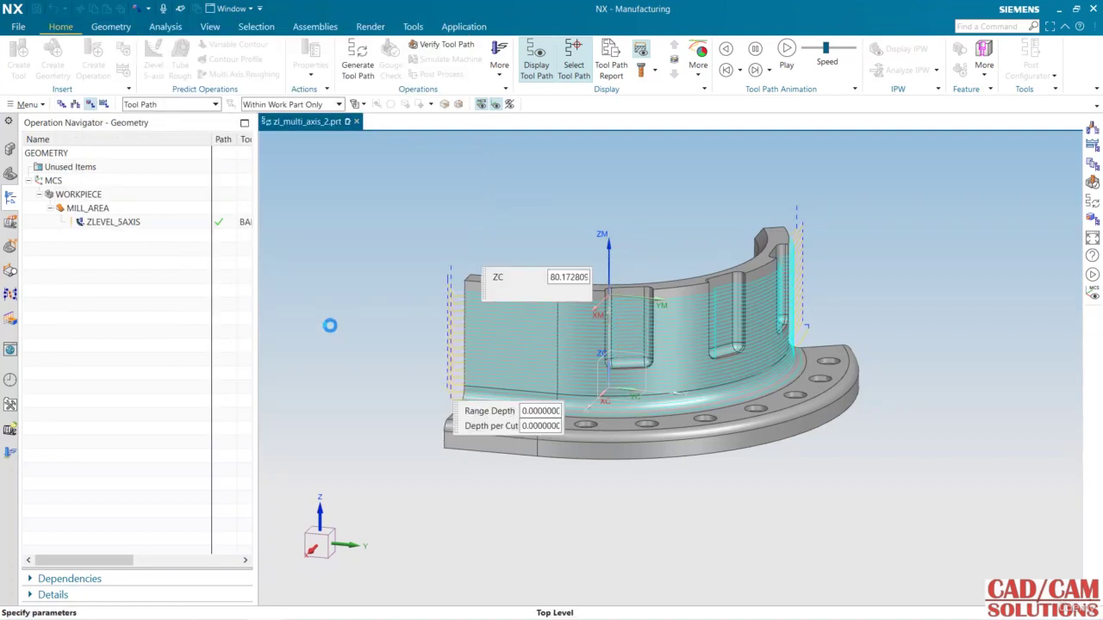
Step: Replay part of the tool path with the 30-degree tilt, and accept the Zlevel 5-axis operation
click(274, 412)
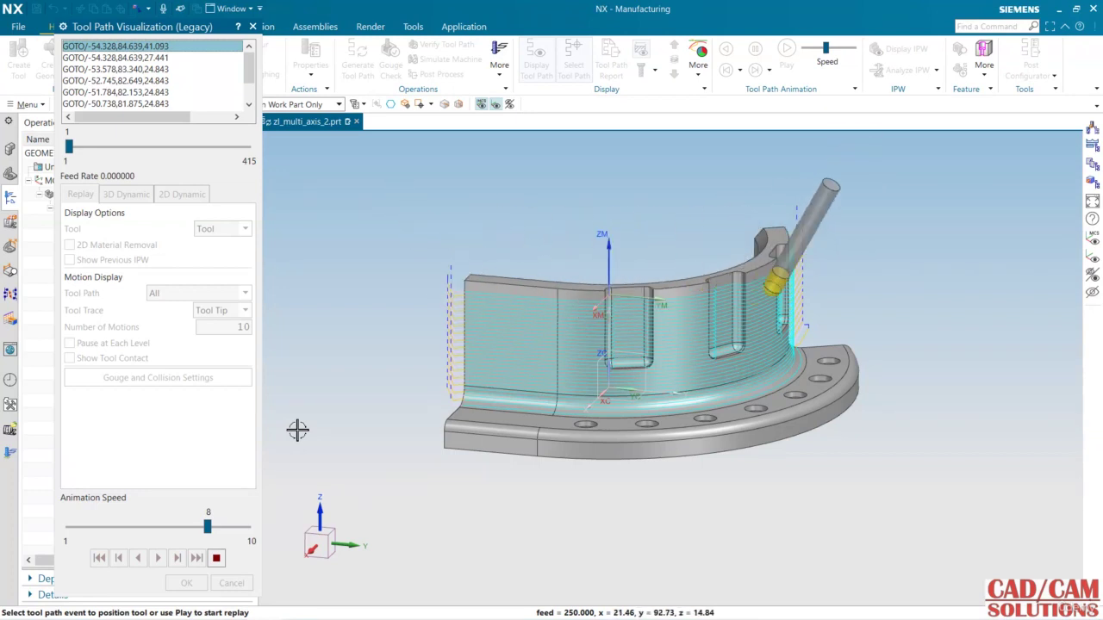
click(216, 559)
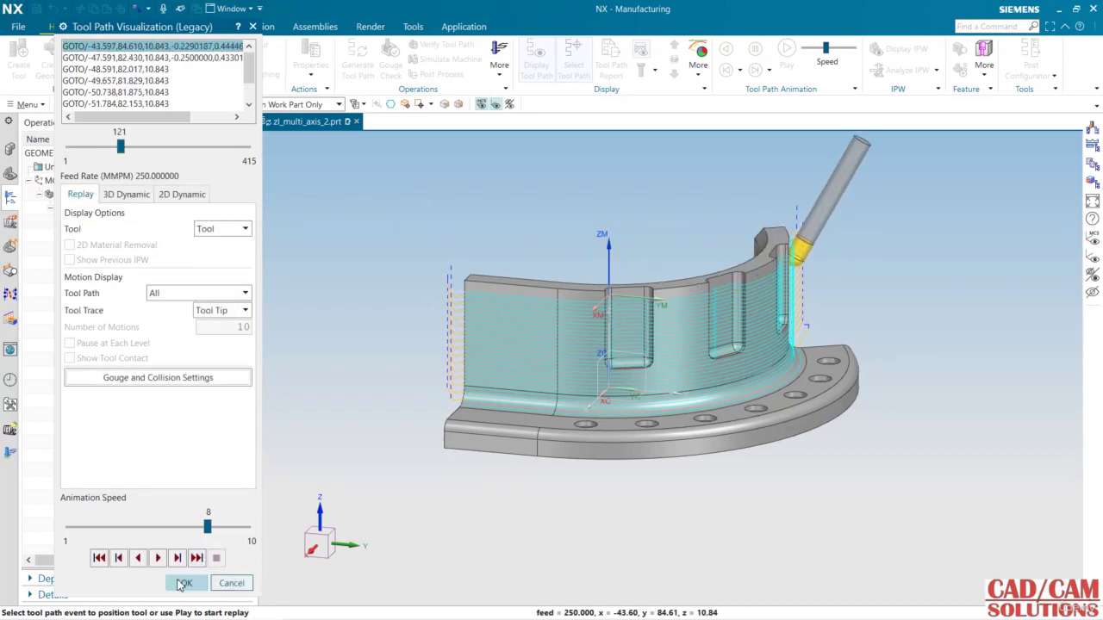
click(187, 582)
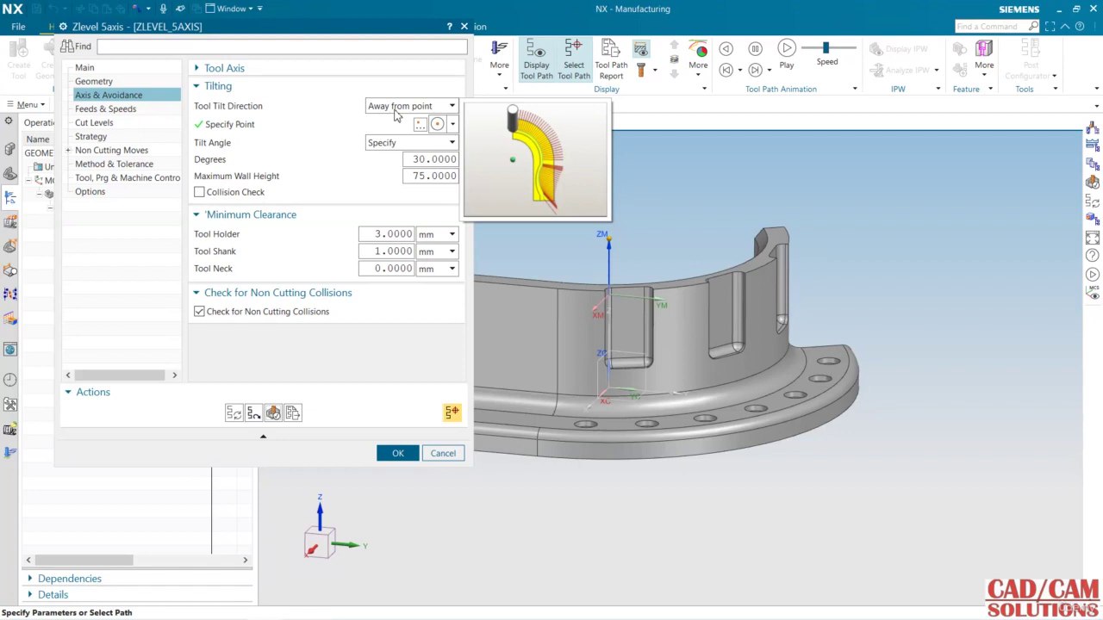
click(396, 454)
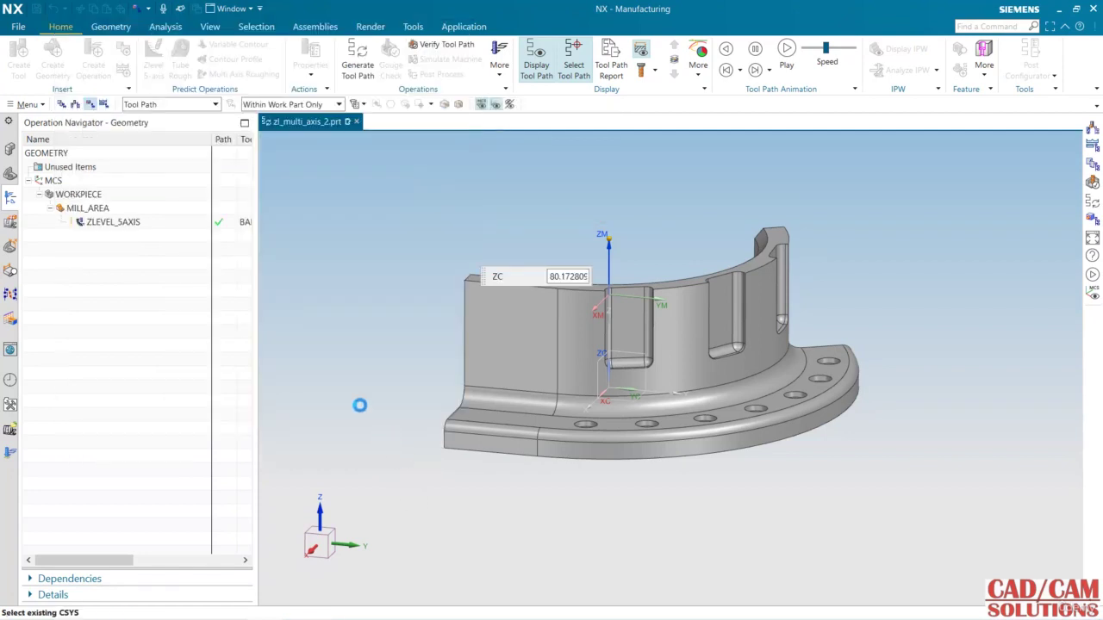
Step: Select the existing Zlevel 5-axis operation and play its tool path to examine the tool's tilt along the wall
click(170, 266)
click(160, 225)
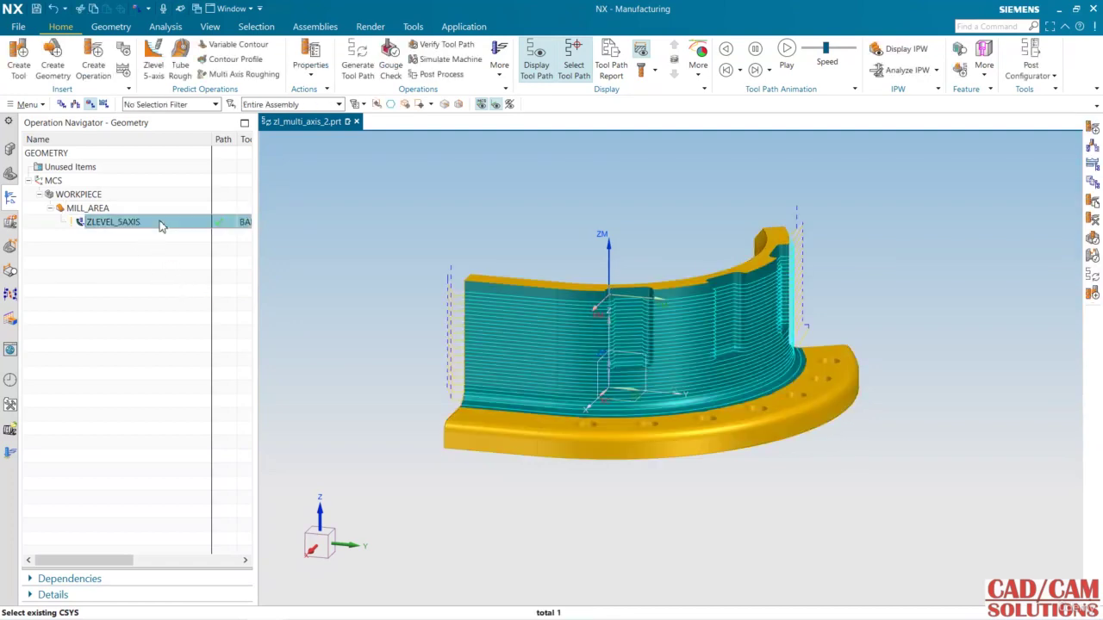
middle_drag(675, 244, 709, 198)
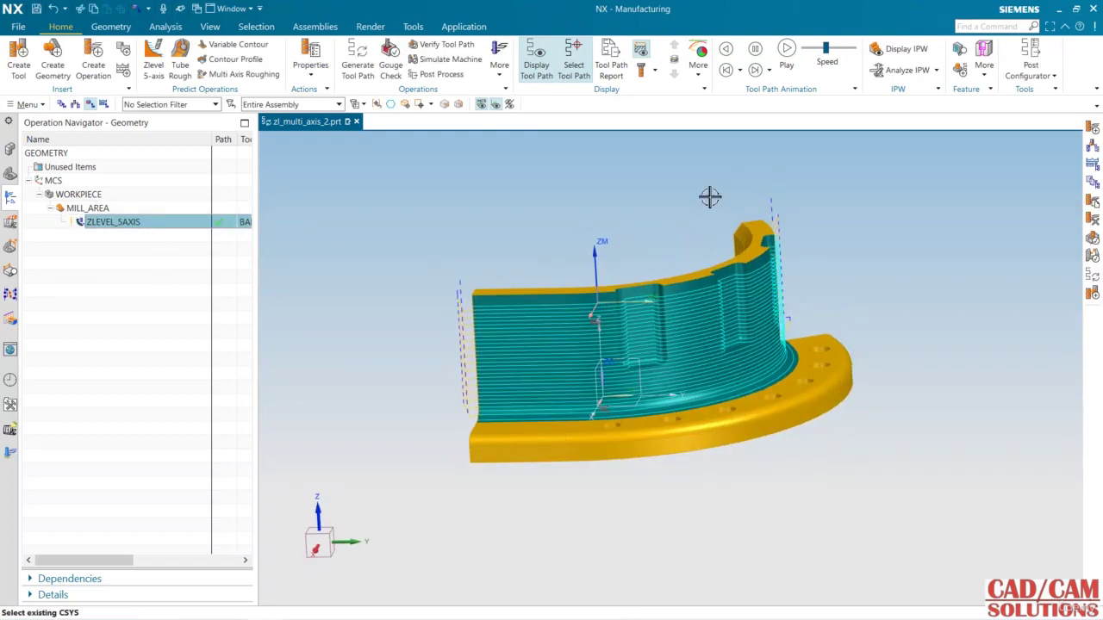
click(698, 60)
click(771, 9)
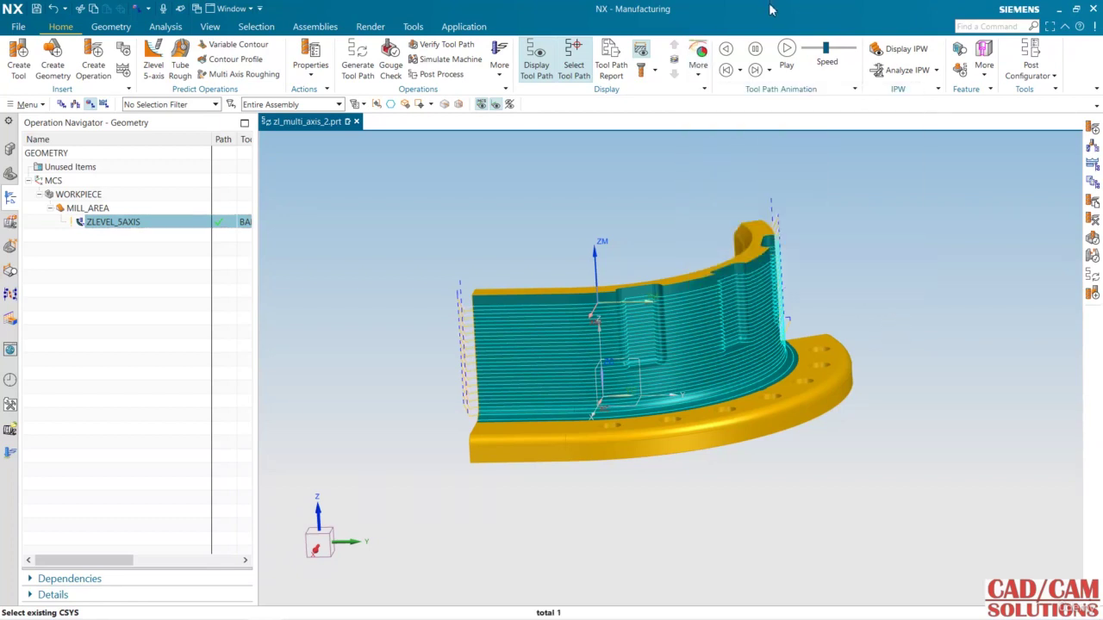
click(787, 49)
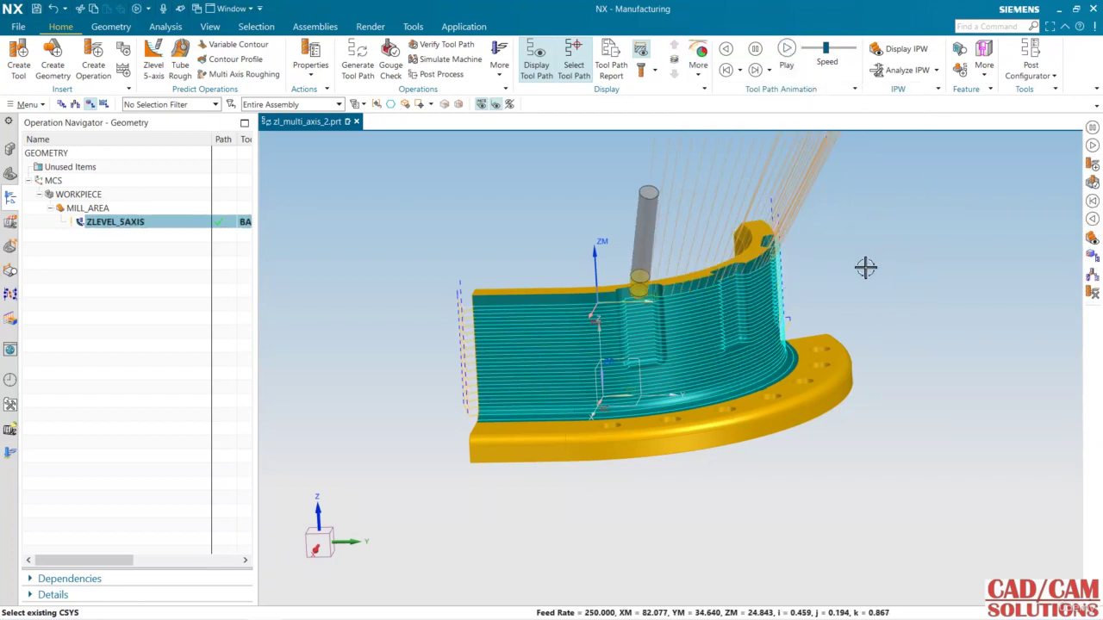
middle_drag(830, 278, 736, 309)
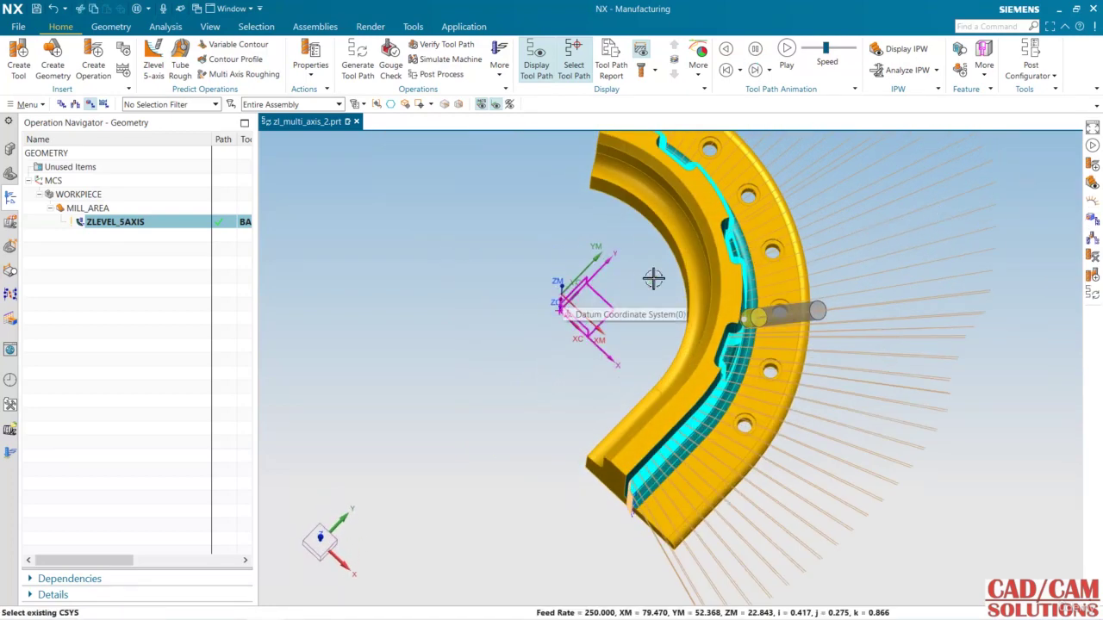
Step: Replay the tool path backward in a plan view to examine how the tool axes fan out around the wall
scroll(807, 352, down, 2)
key(F8)
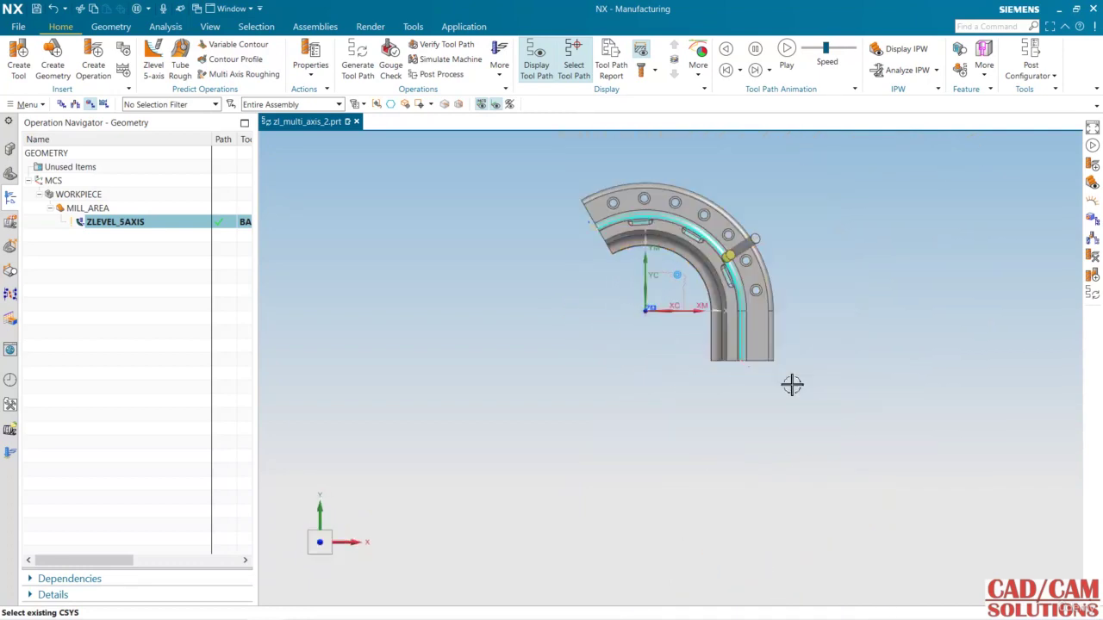
shift+middle_drag(643, 330, 565, 406)
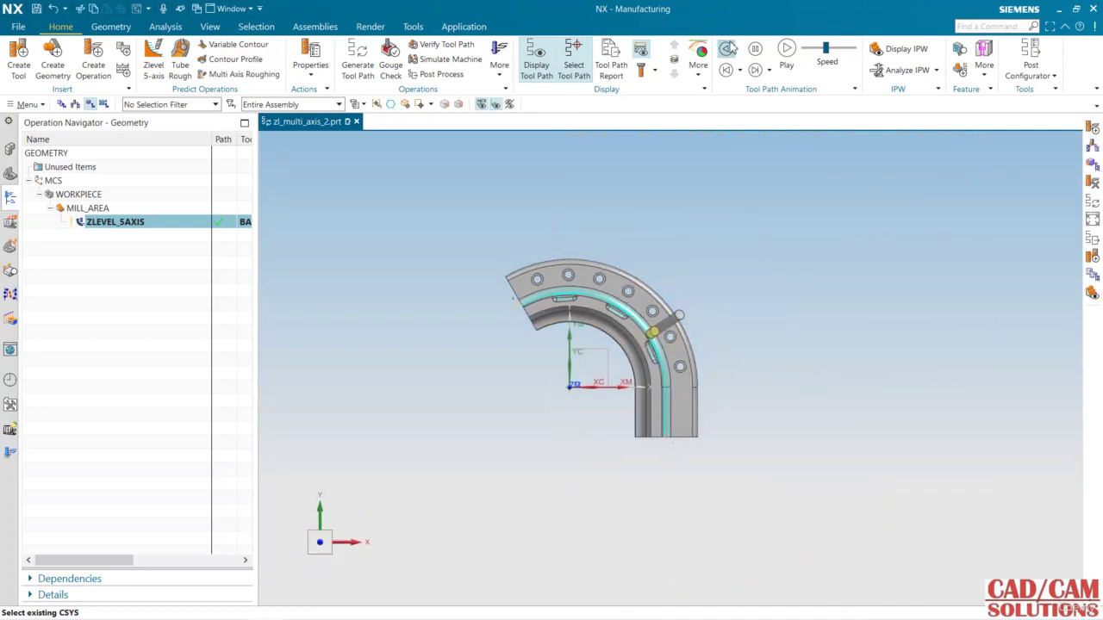
click(726, 49)
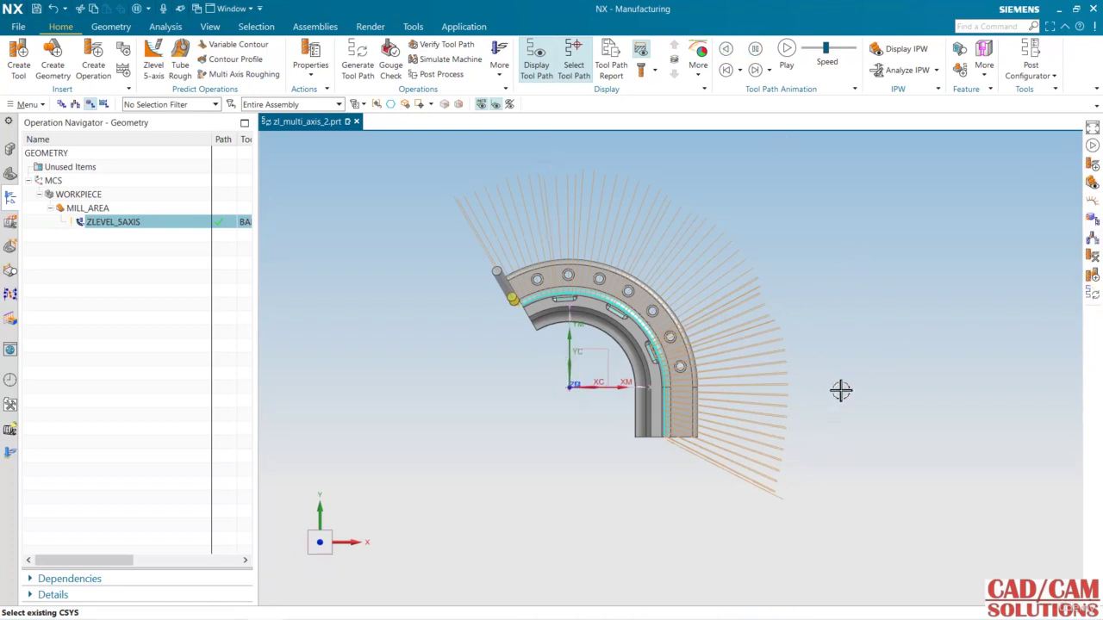
scroll(593, 167, up, 3)
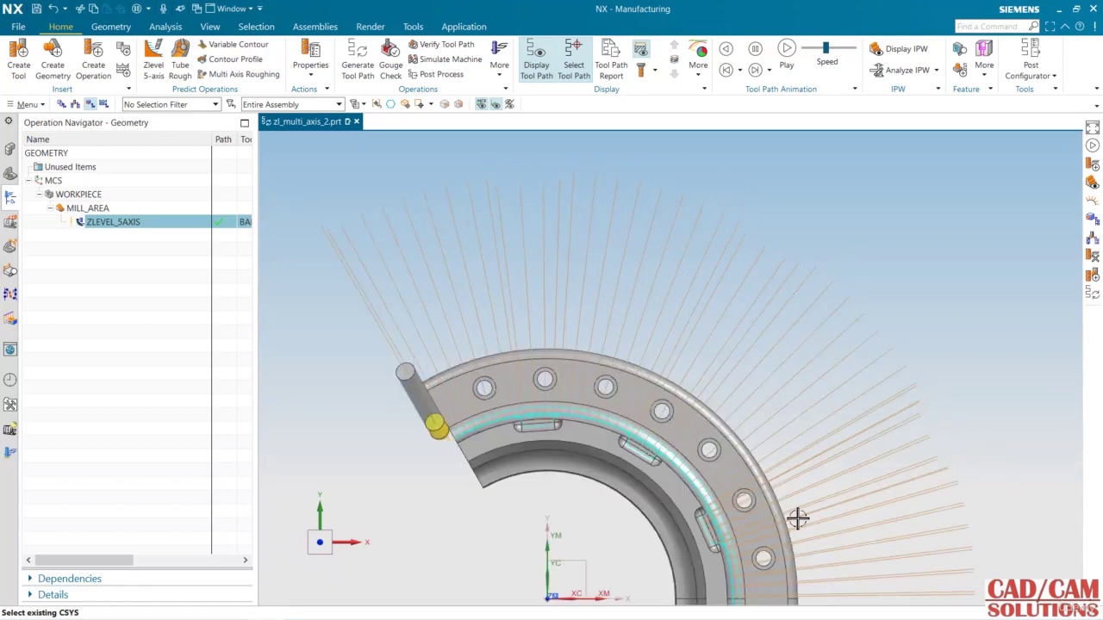
middle_drag(901, 325, 458, 273)
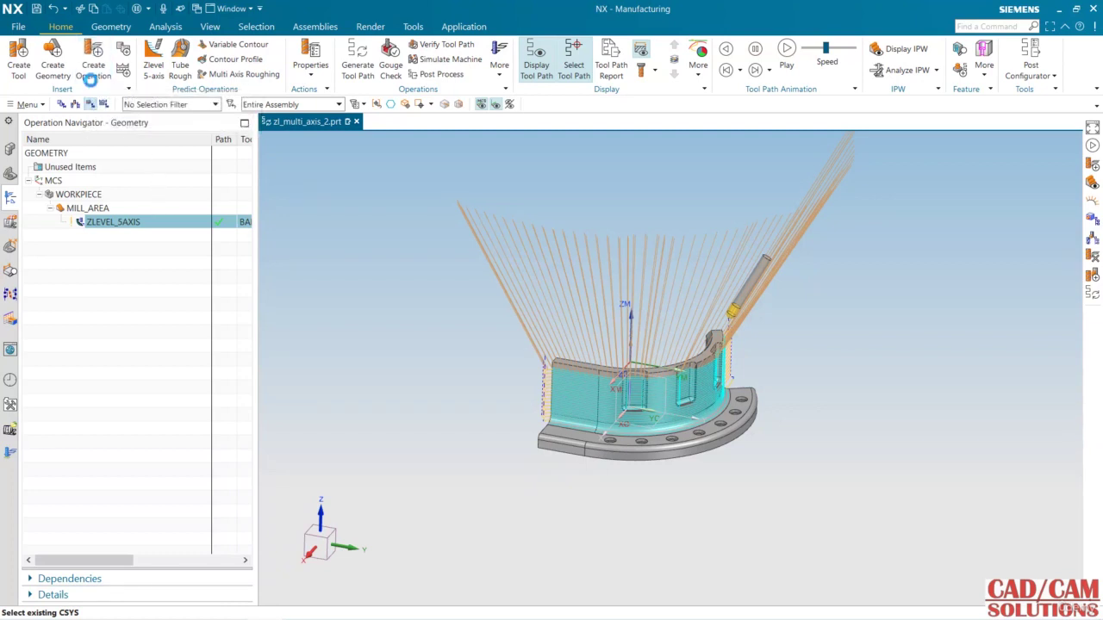
Step: Create another Zlevel 5-axis operation and set its tool tilt direction to Toward point
click(90, 69)
click(143, 317)
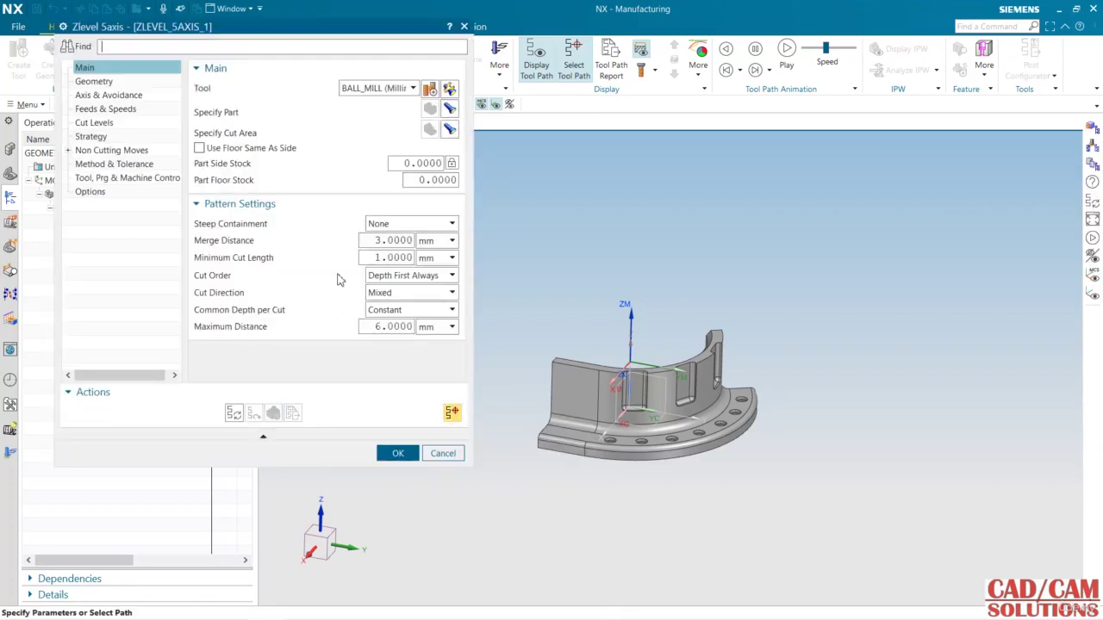
click(88, 95)
click(396, 106)
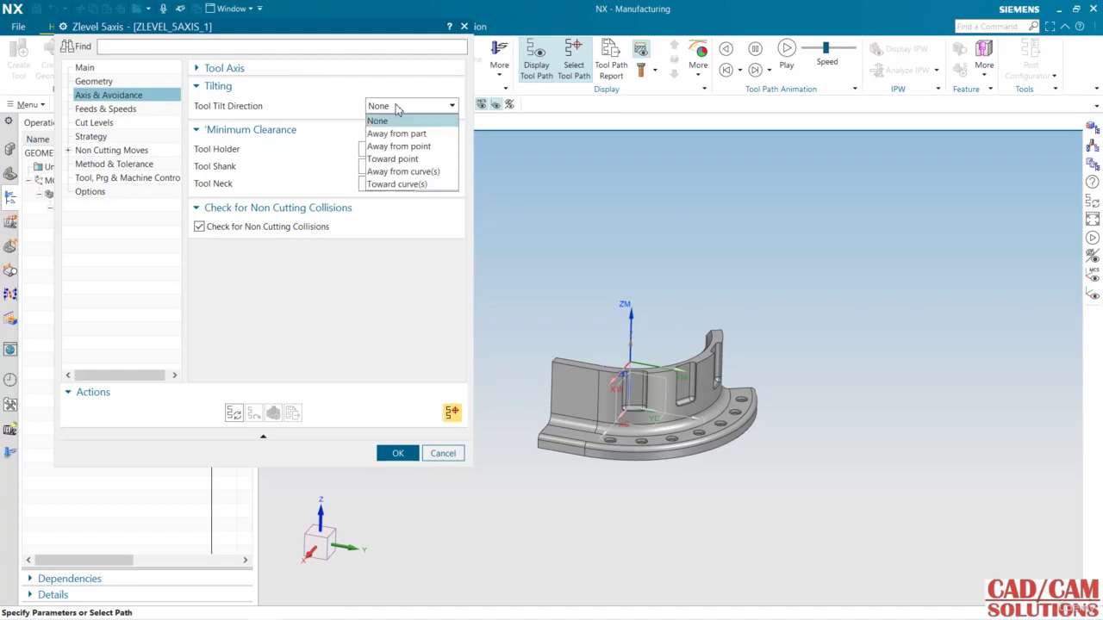
click(401, 160)
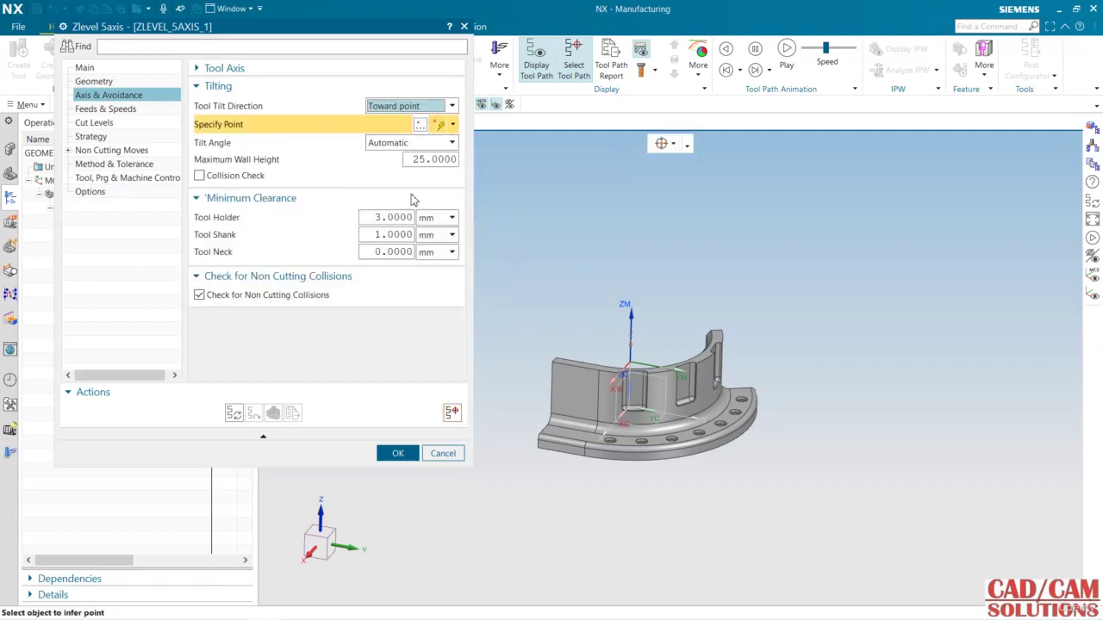
Step: Specify the tilt point at the arc center of the wall's upper edge
mouse_move(709, 315)
middle_down()
mouse_move(712, 290)
mouse_move(735, 289)
mouse_move(761, 313)
mouse_move(753, 345)
mouse_move(733, 299)
mouse_move(701, 323)
middle_up()
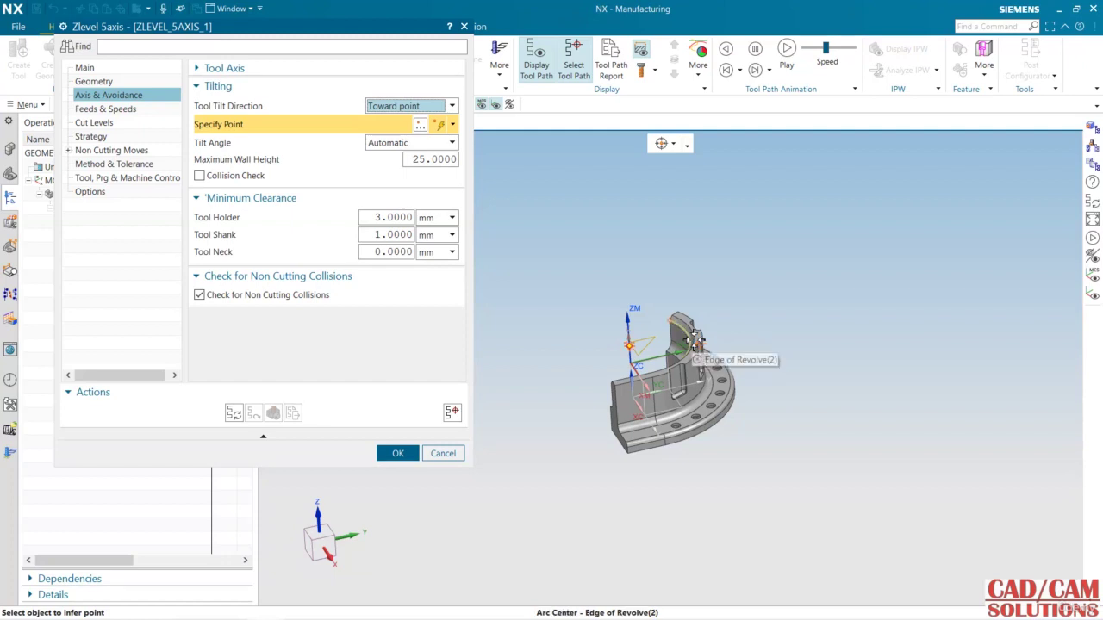
click(694, 340)
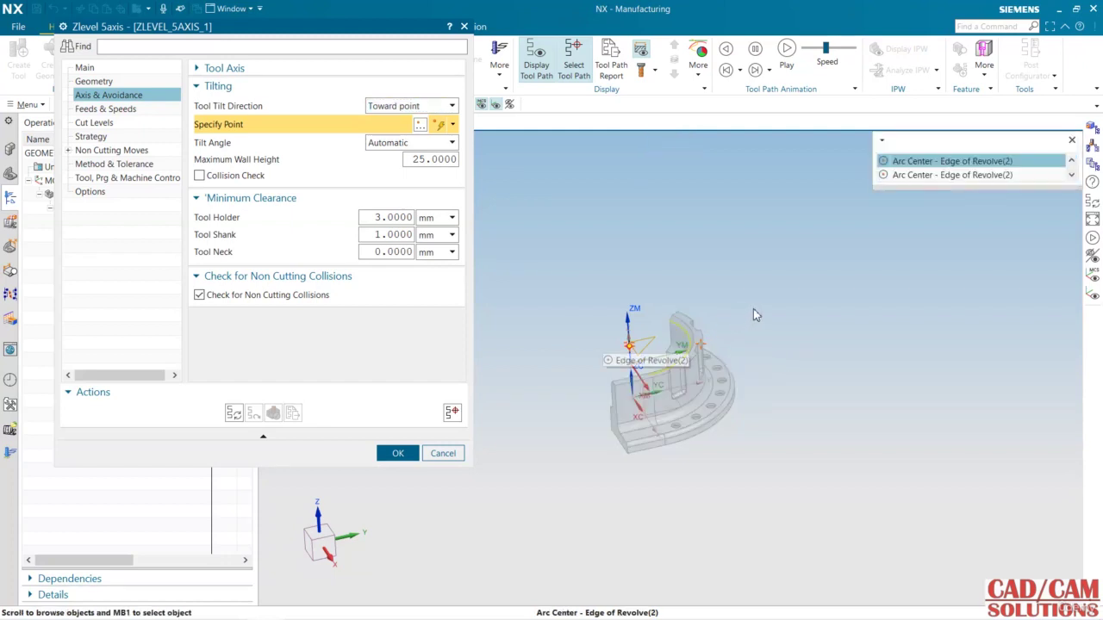
scroll(753, 308, down, 1)
middle_drag(753, 301, 750, 286)
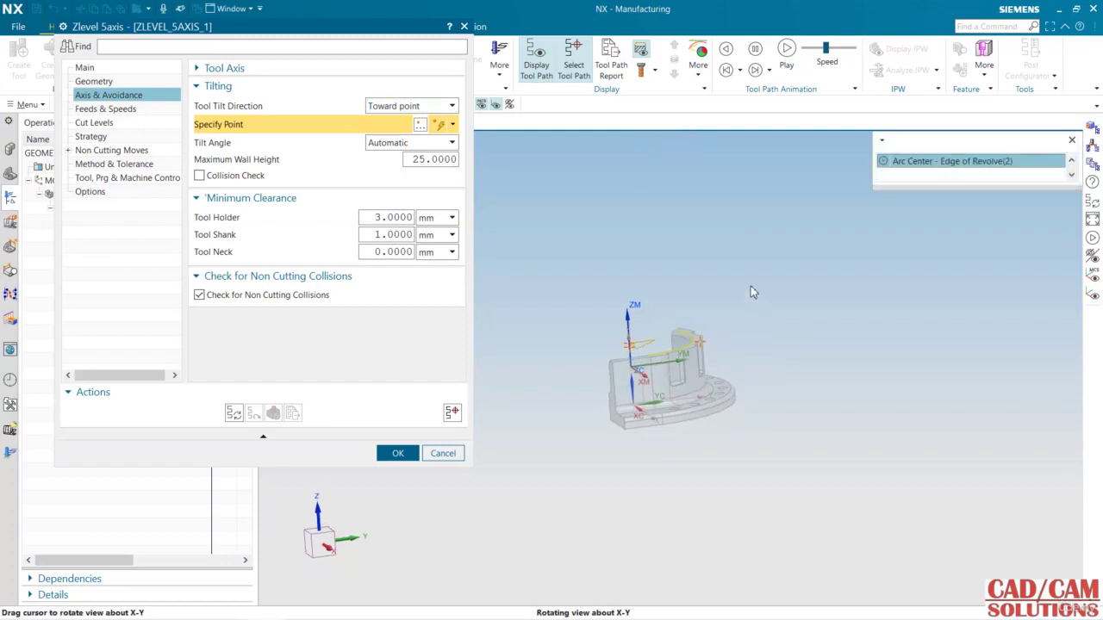
click(913, 161)
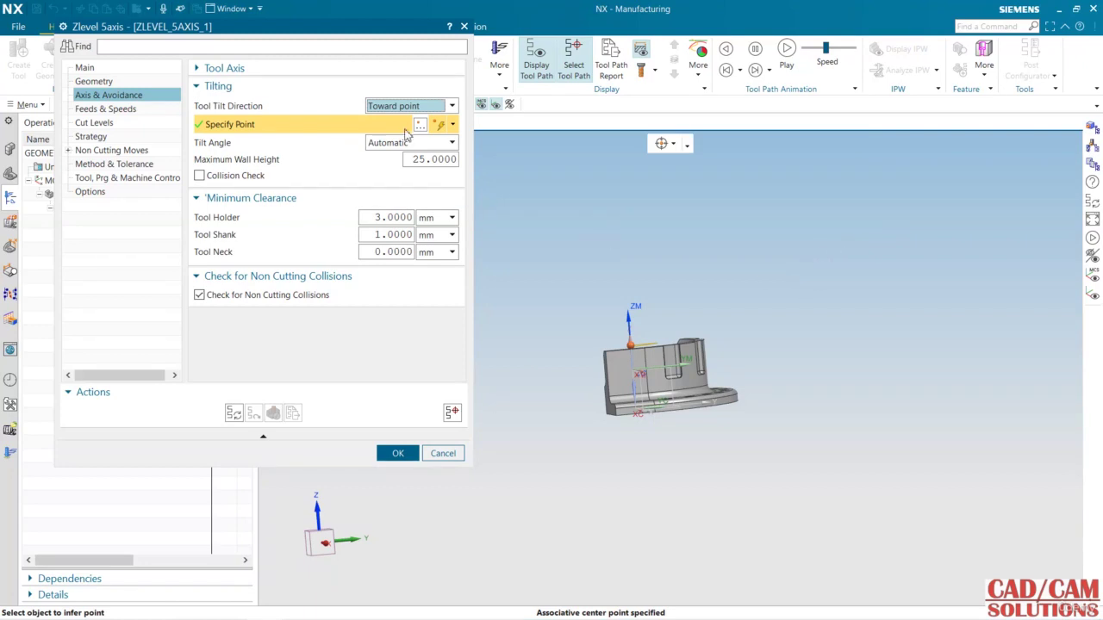
Step: Edit the tilt point's coordinates, setting Y to 150 mm and X to 60 mm
middle_click(711, 284)
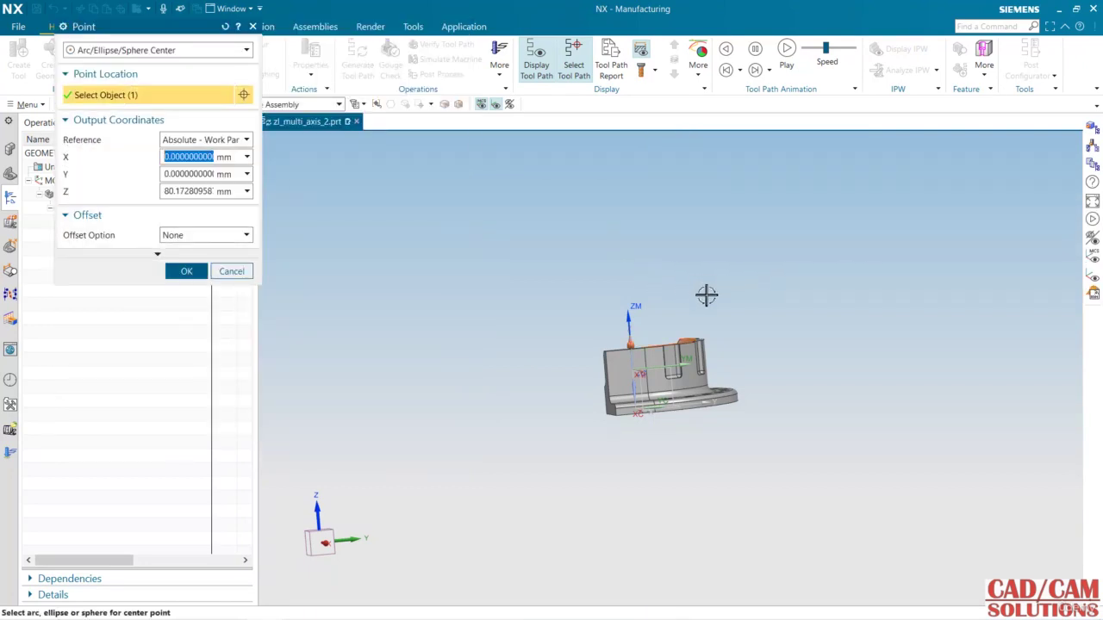
middle_drag(707, 295, 706, 331)
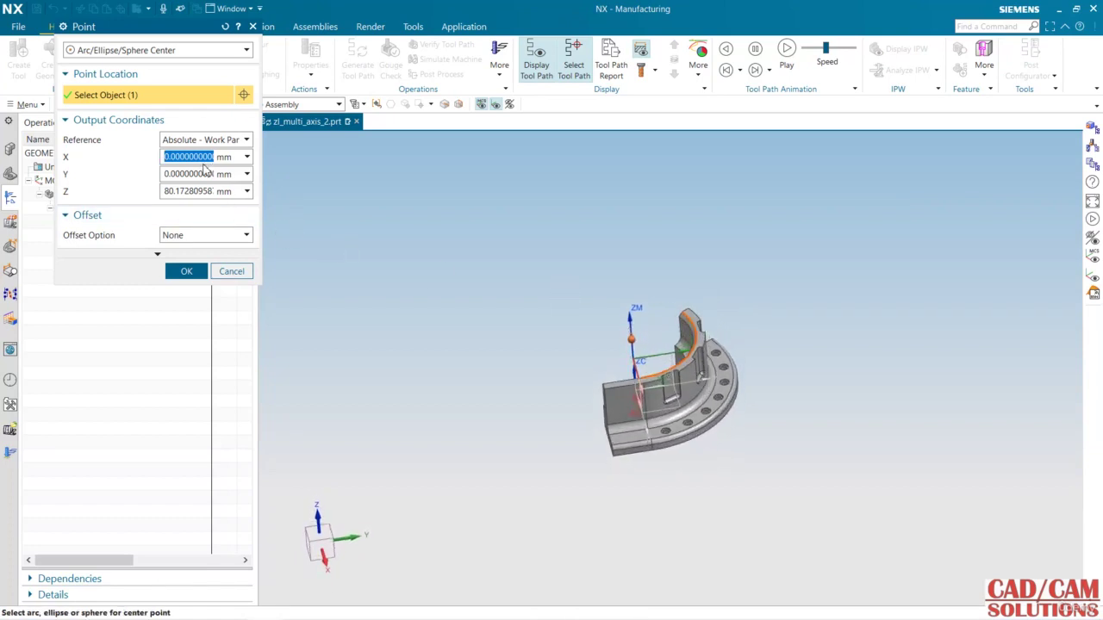
click(190, 175)
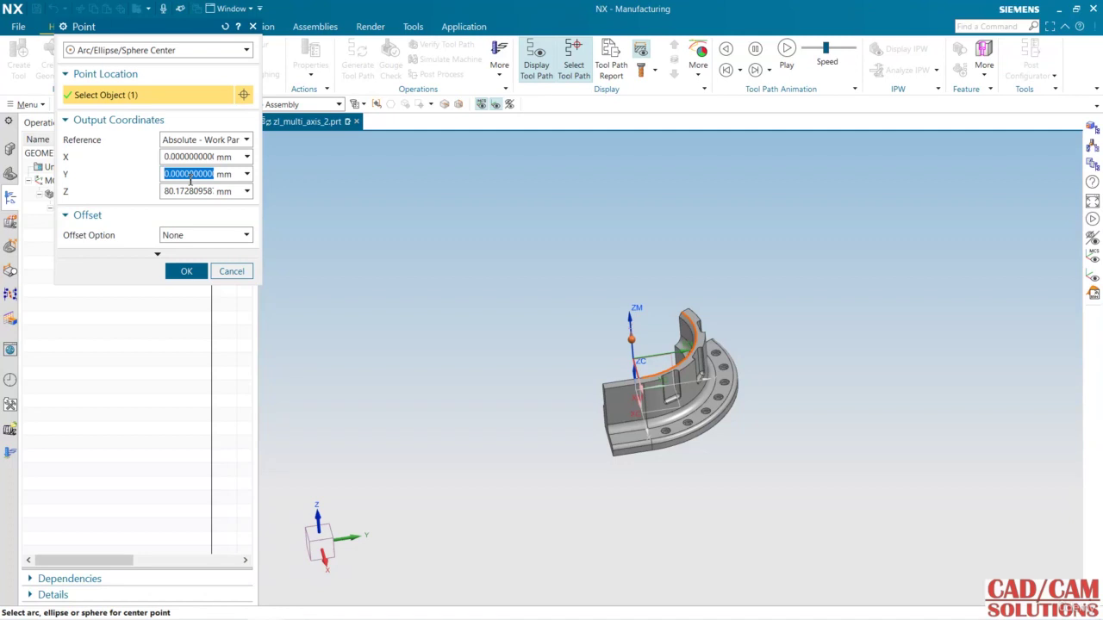
text(6)
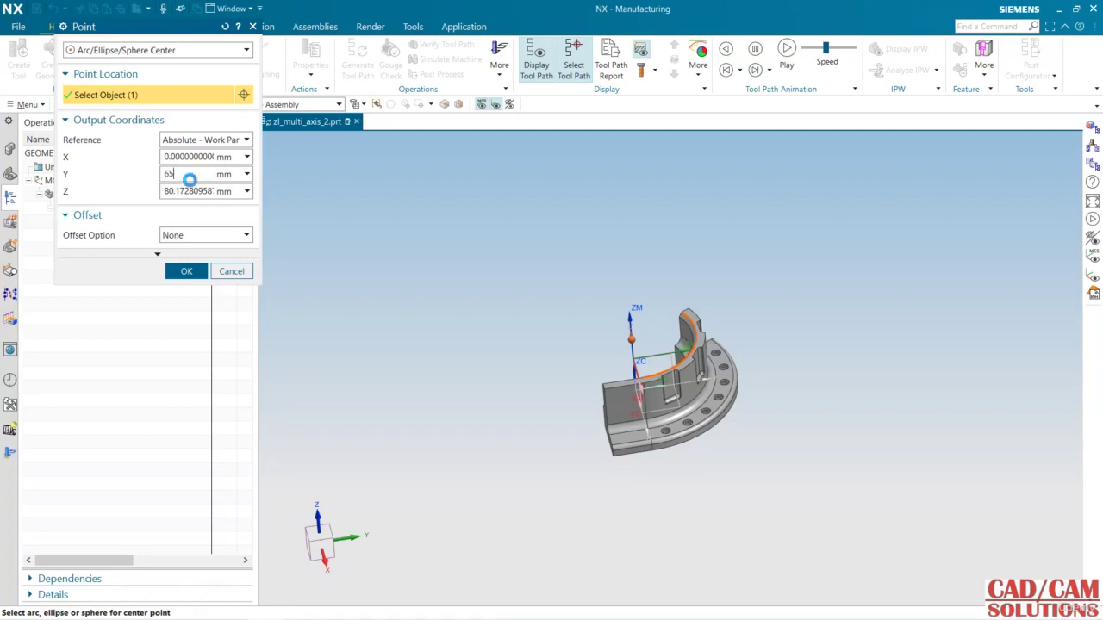
text(5)
key(Return)
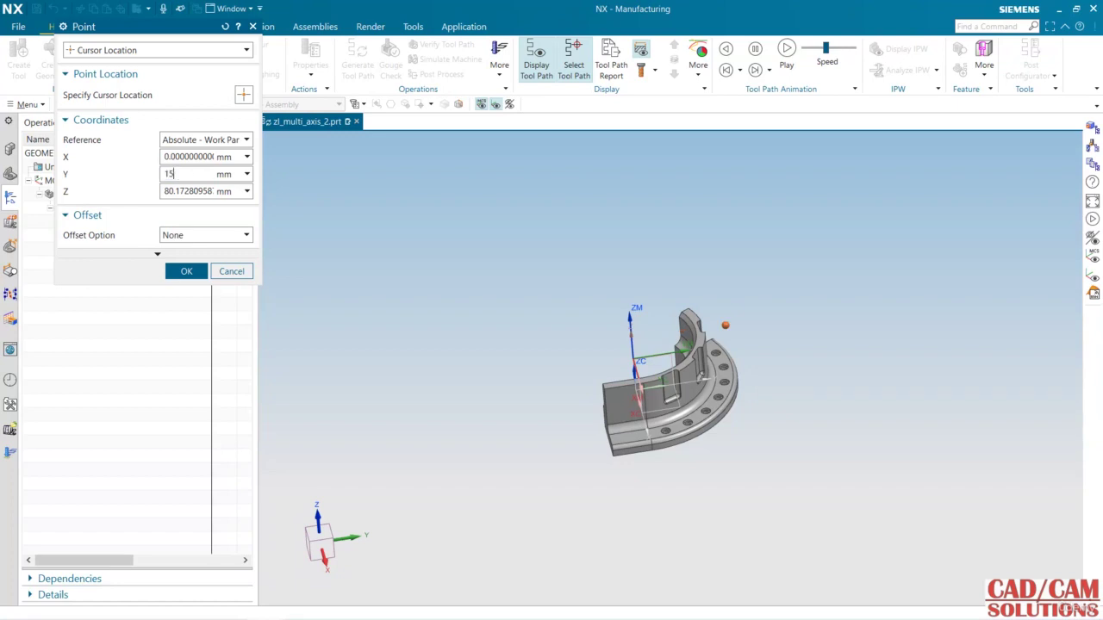
double_click(201, 157)
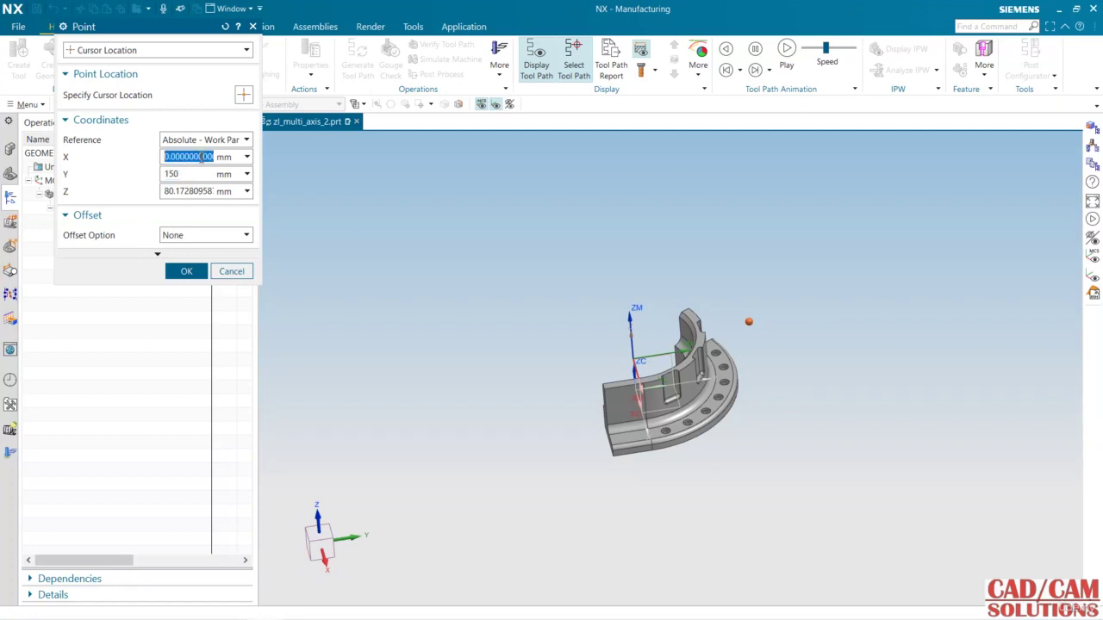
text(60)
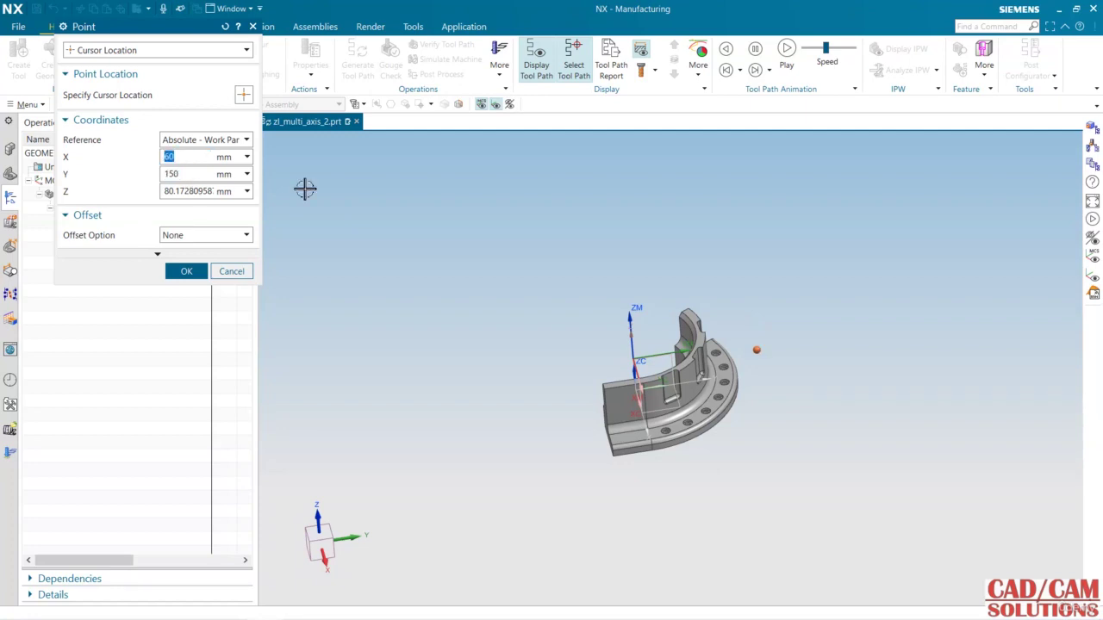
Step: Set the tilt point's X coordinate to 120 mm and Z to 90 mm, and accept the point
middle_drag(474, 236, 487, 289)
key(F8)
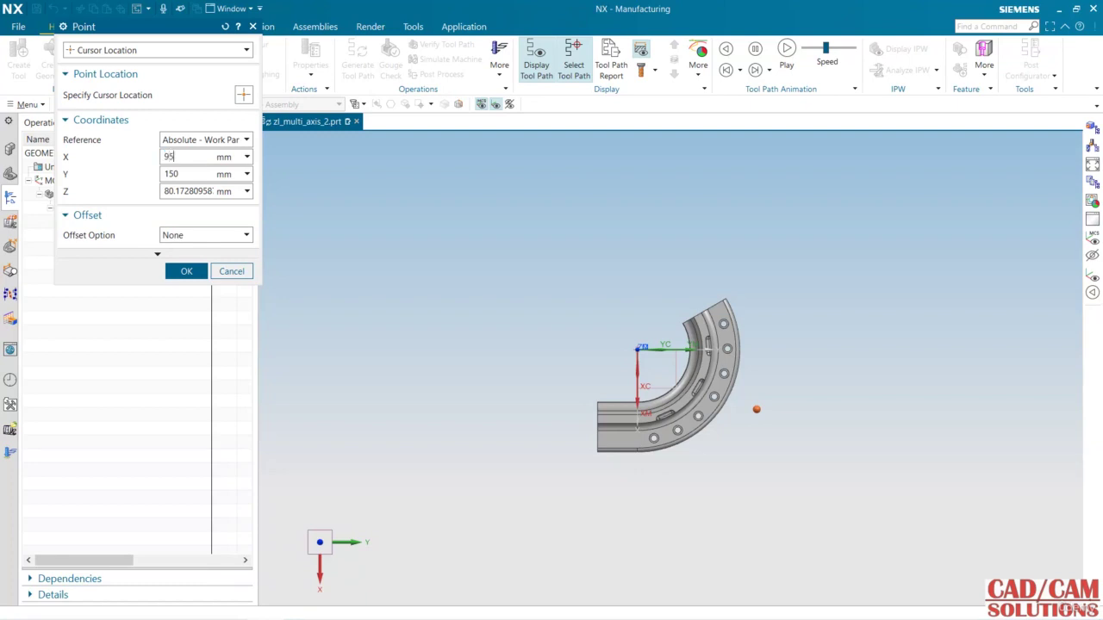
double_click(198, 157)
text(120)
key(Return)
middle_drag(746, 461, 739, 406)
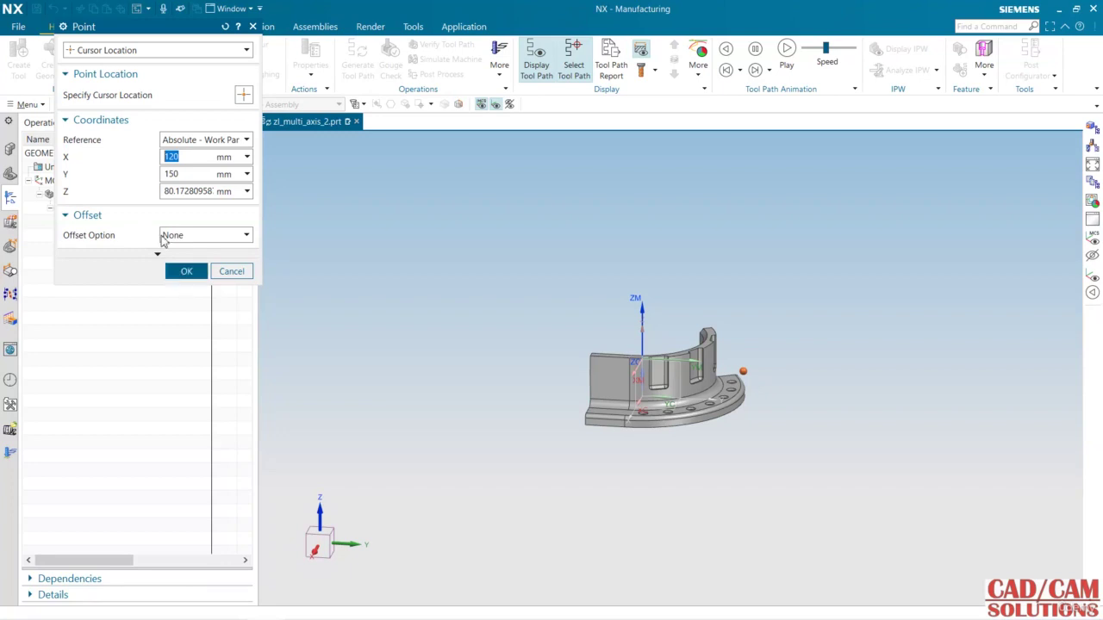
click(190, 191)
text(90)
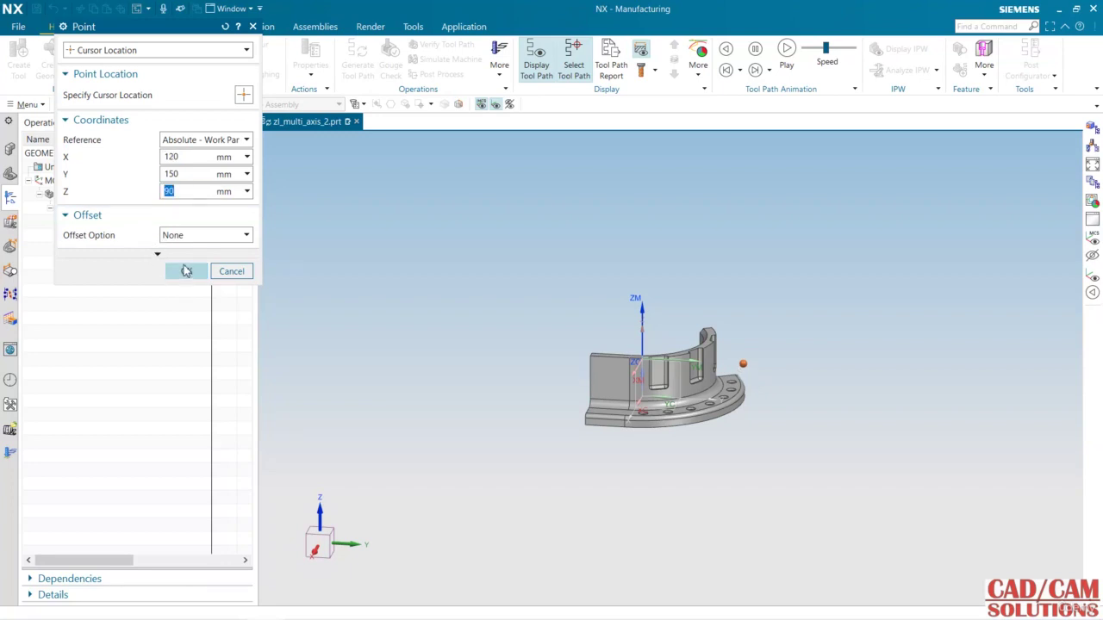
click(186, 270)
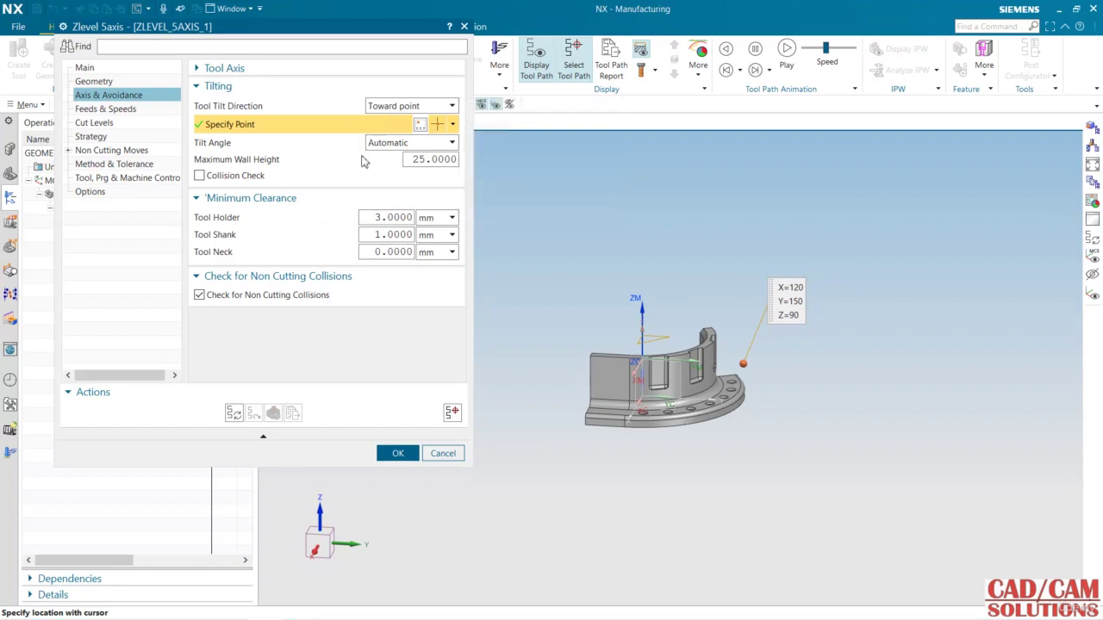
Step: Change the tilt angle to Specify with 30 degrees and set the maximum wall height to 75
click(372, 145)
click(372, 171)
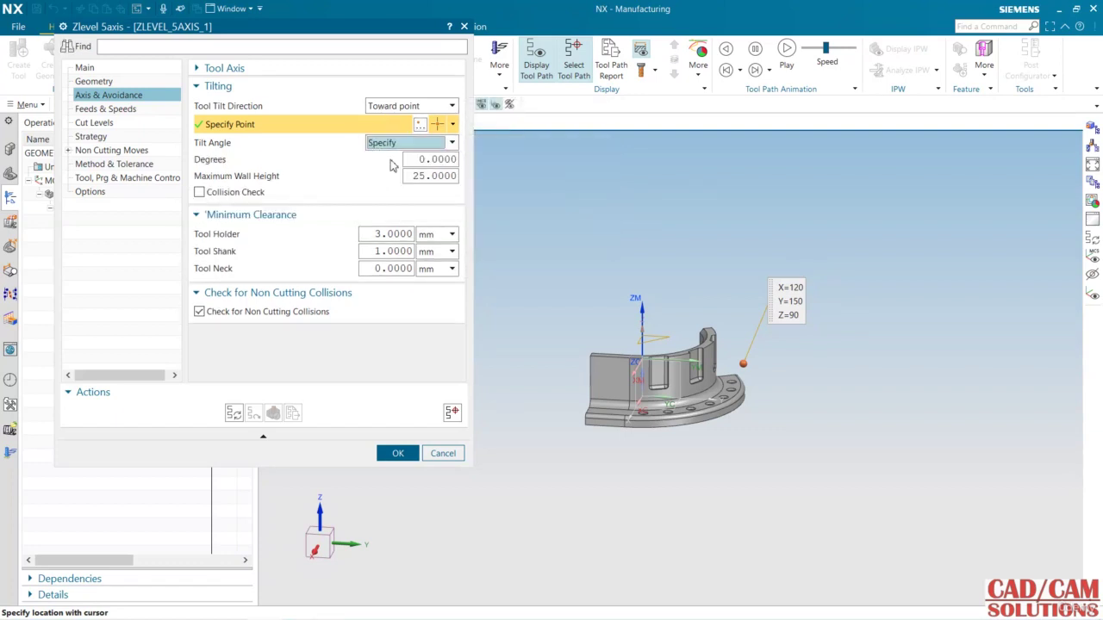
click(416, 159)
text(30)
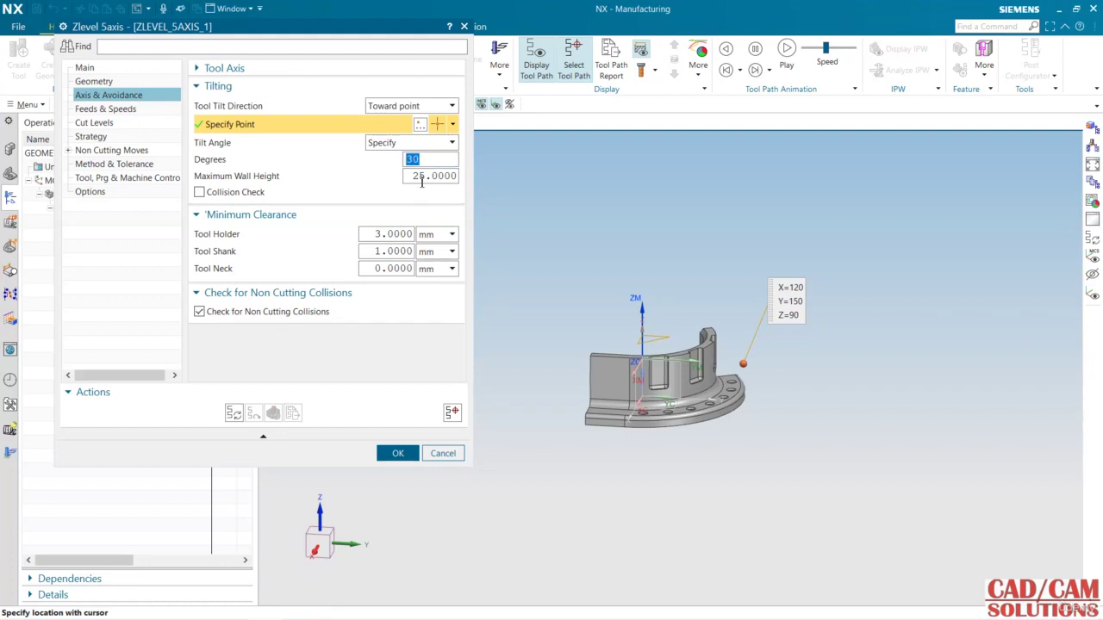
key(Tab)
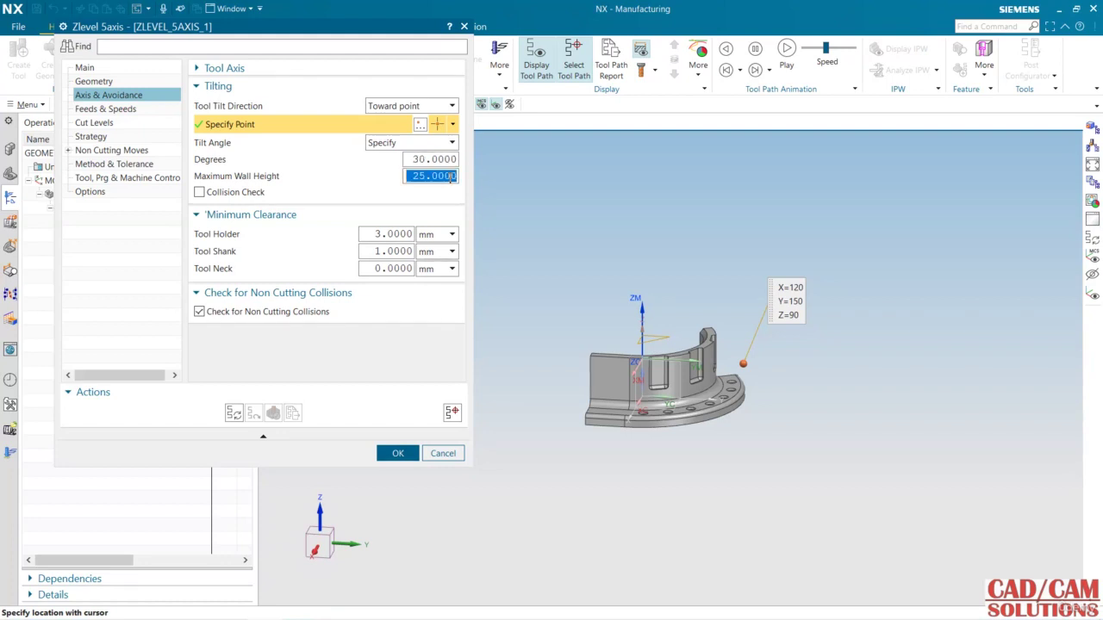
text(75)
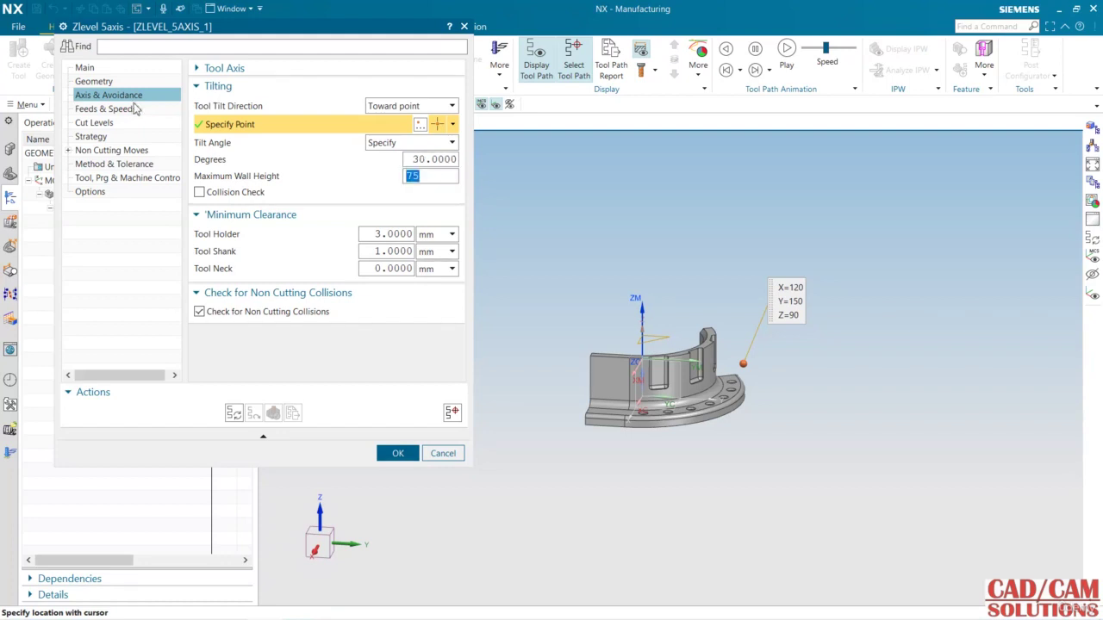
Step: Set the maximum distance of the constant depth per cut to 2.0 mm
click(100, 70)
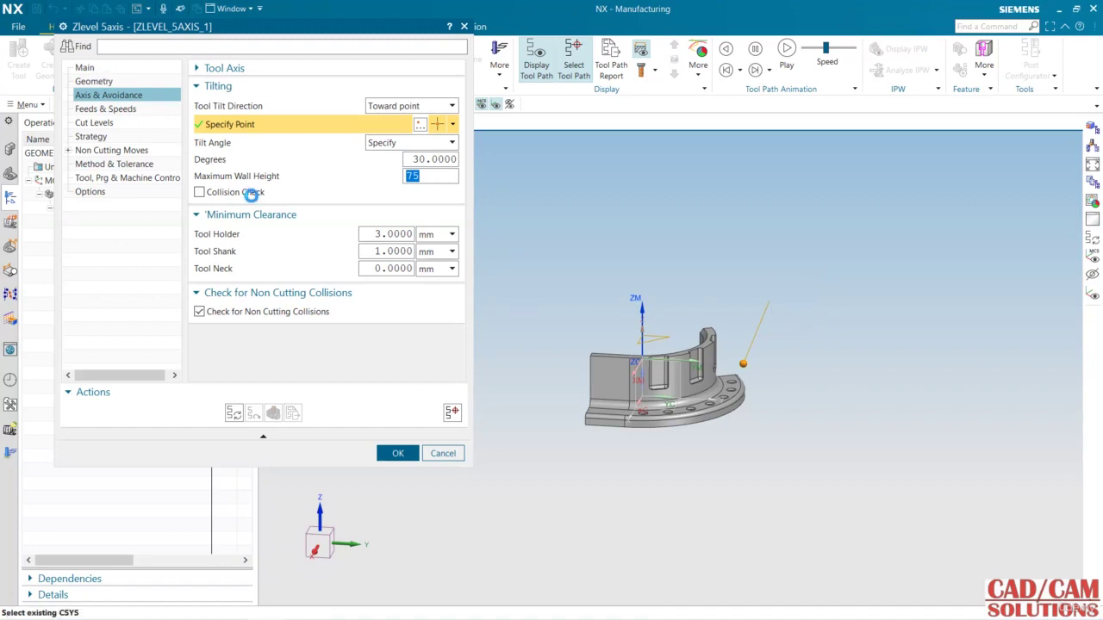
click(401, 326)
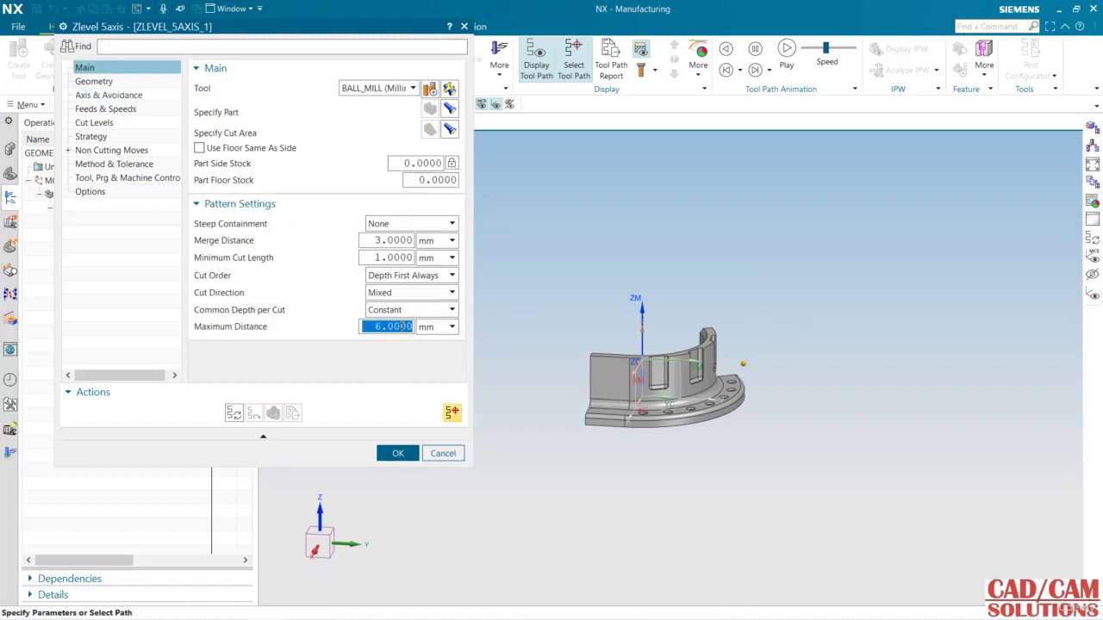
text(2.0)
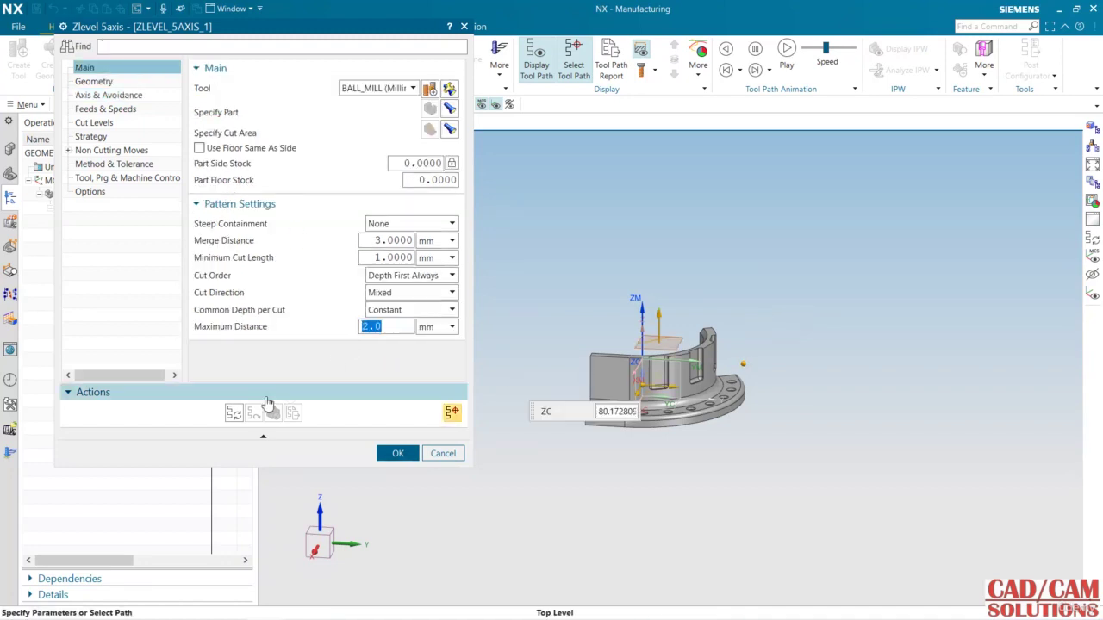
Step: Generate the tool path for ZLEVEL_5AXIS_1 and inspect the passes on the curved wall up close
click(232, 414)
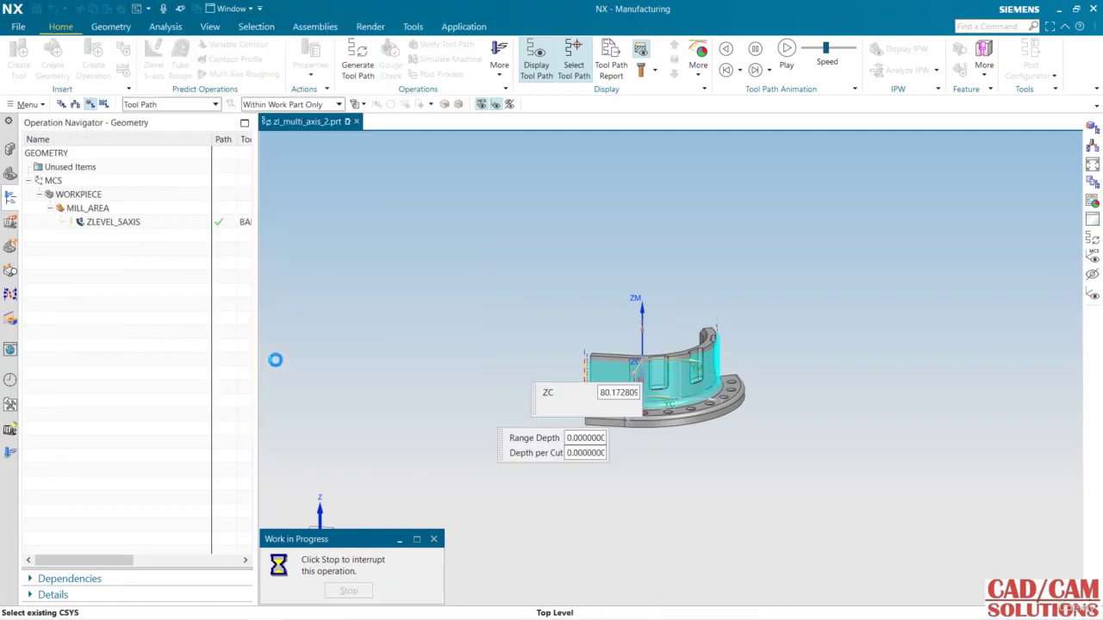
middle_drag(485, 347, 603, 387)
scroll(629, 396, up, 5)
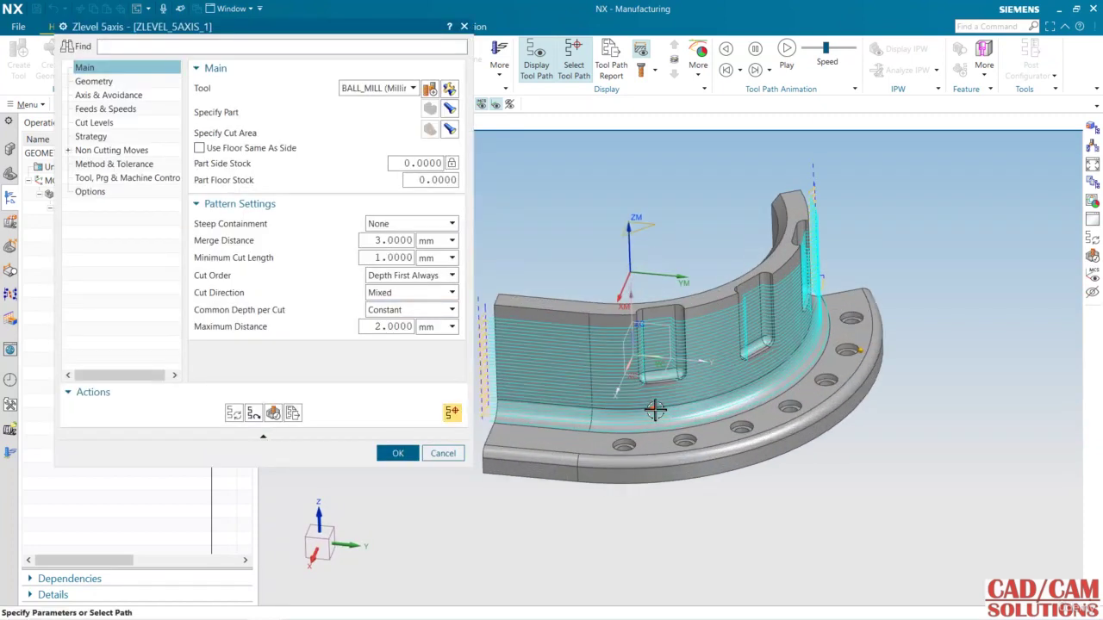
Step: Verify the generated tool path with a short replay of the ball mill and accept the ZLEVEL_5AXIS_1 operation
click(274, 415)
scroll(532, 443, down, 3)
middle_drag(521, 446, 492, 440)
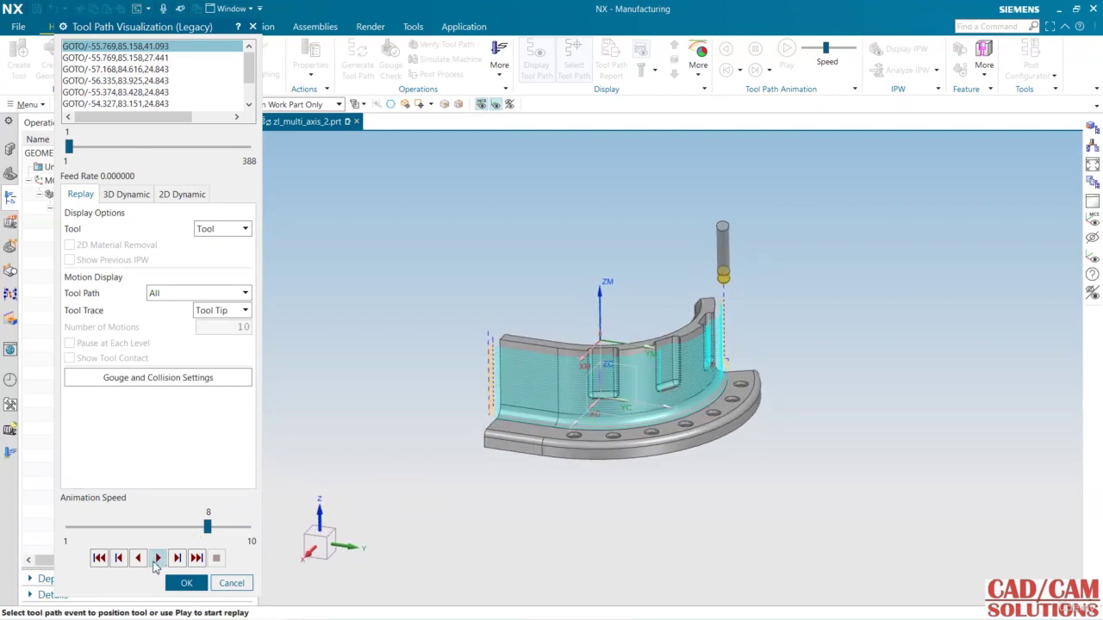
click(156, 559)
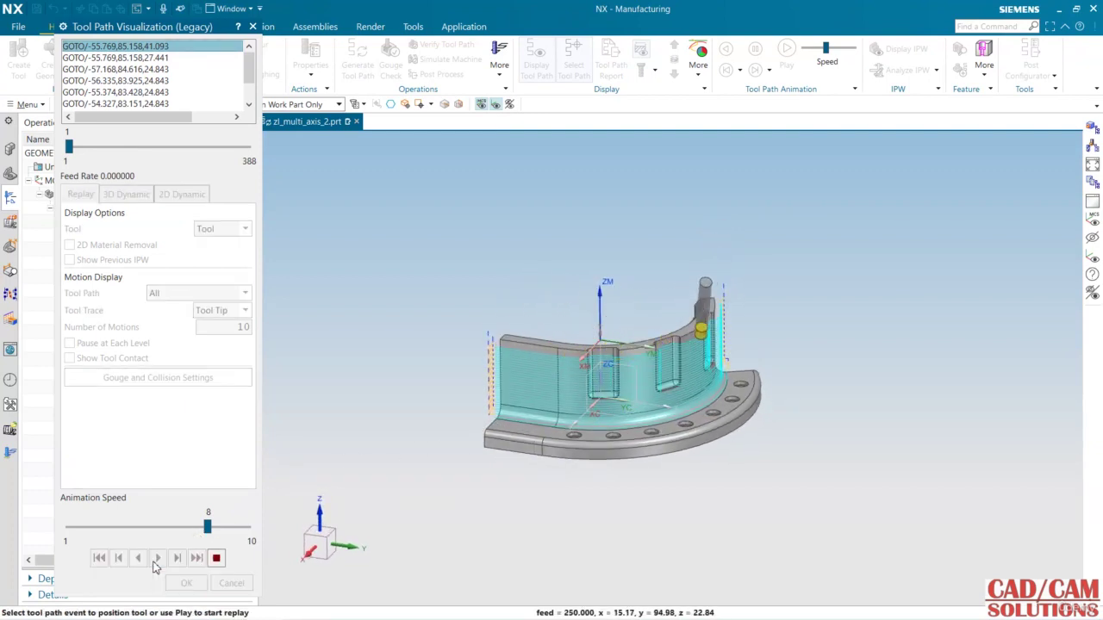
click(216, 559)
click(186, 583)
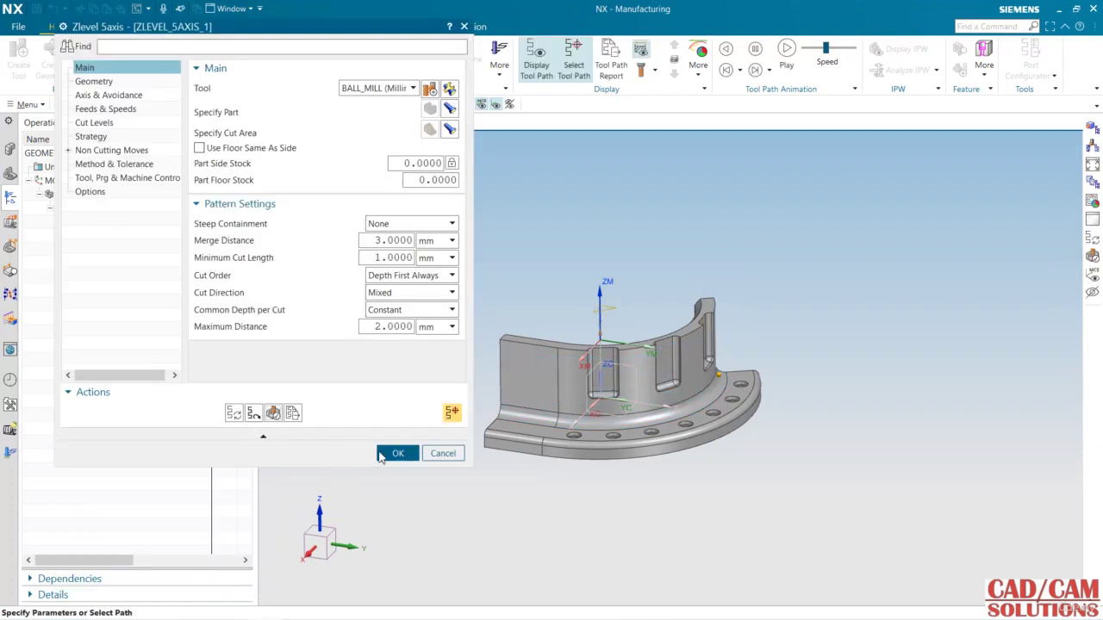
click(381, 455)
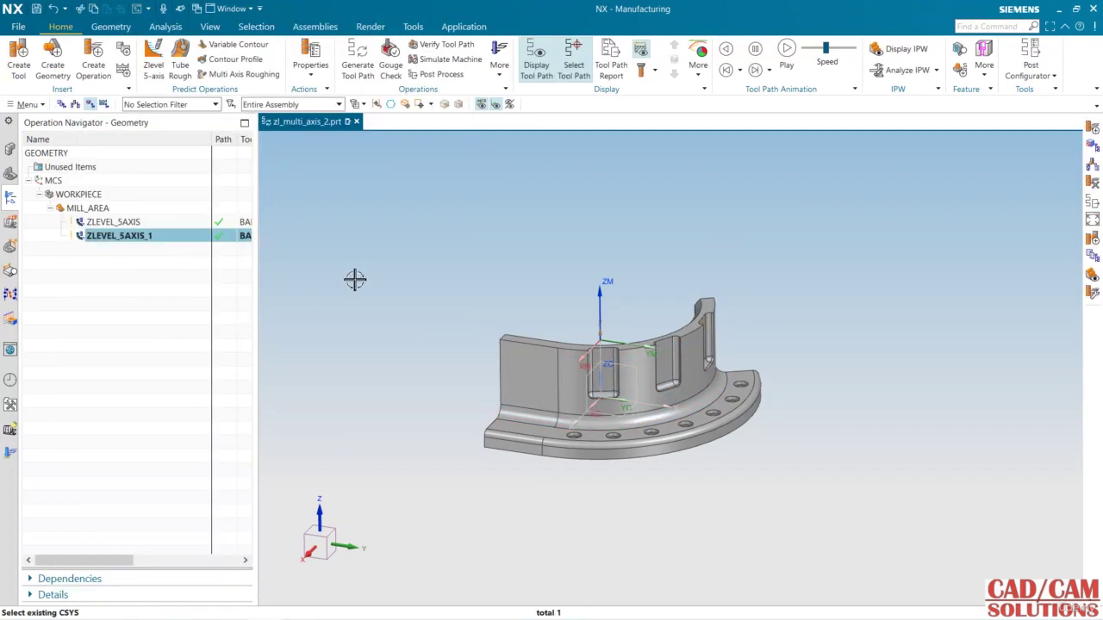
Step: Animate the ZLEVEL_5AXIS_1 tool path forward and in reverse, checking the tool's tilt from the top view
middle_drag(401, 264, 414, 278)
click(170, 293)
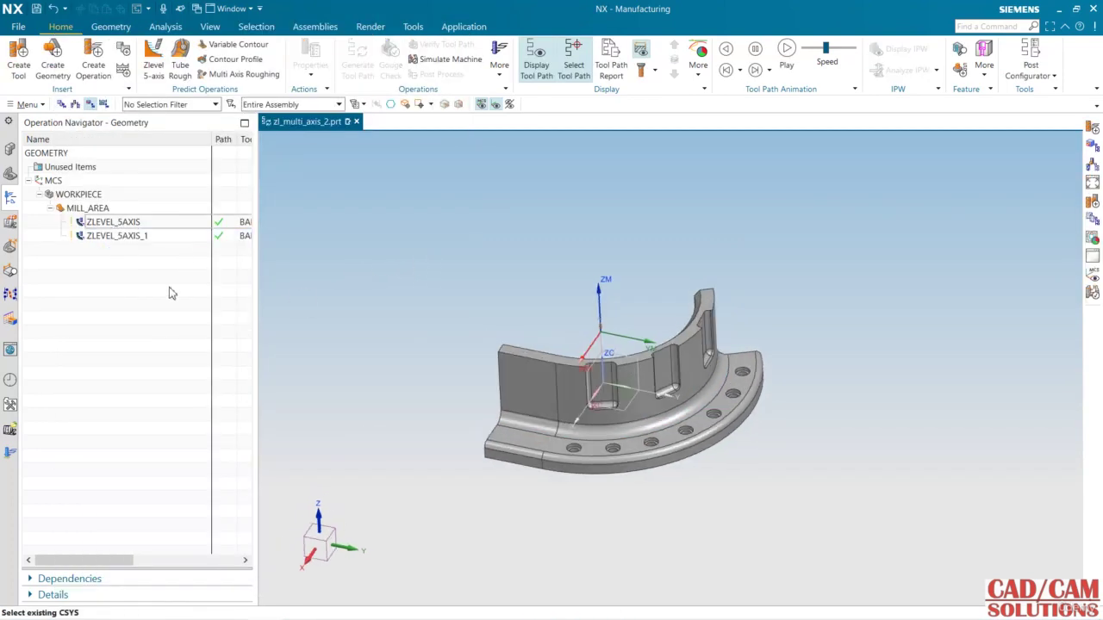
click(142, 239)
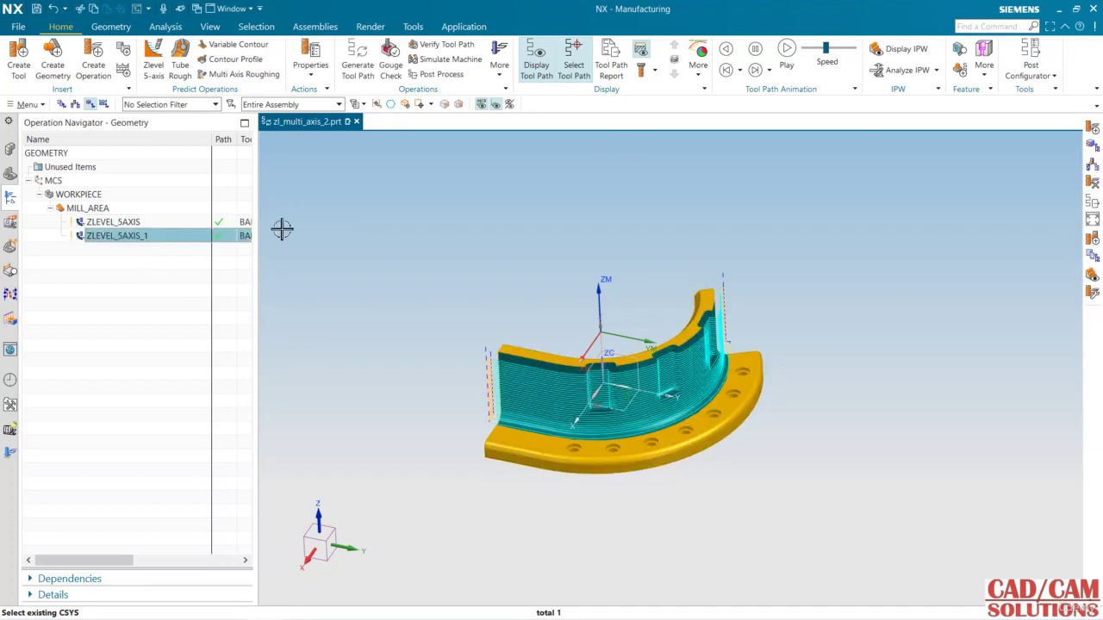
click(787, 49)
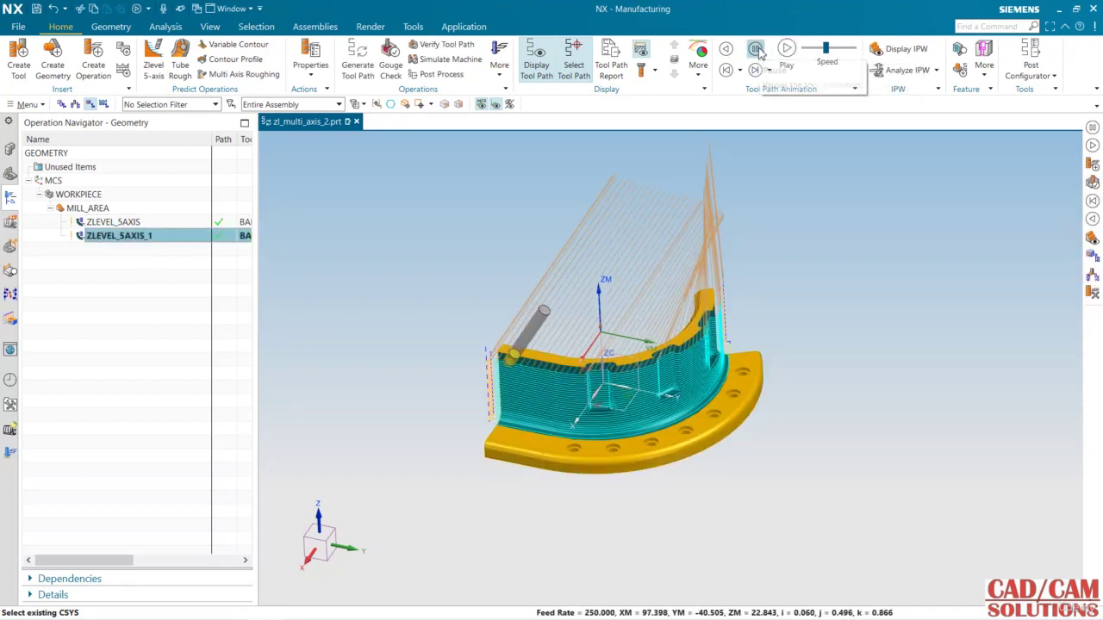
middle_drag(812, 266, 819, 292)
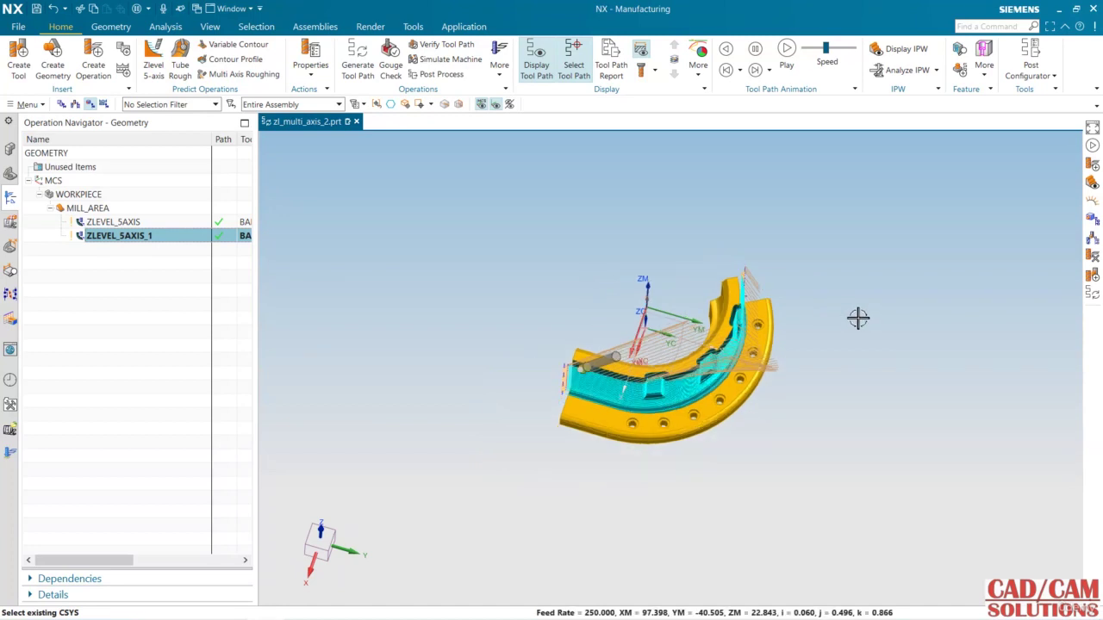
key(ctrl+alt+t)
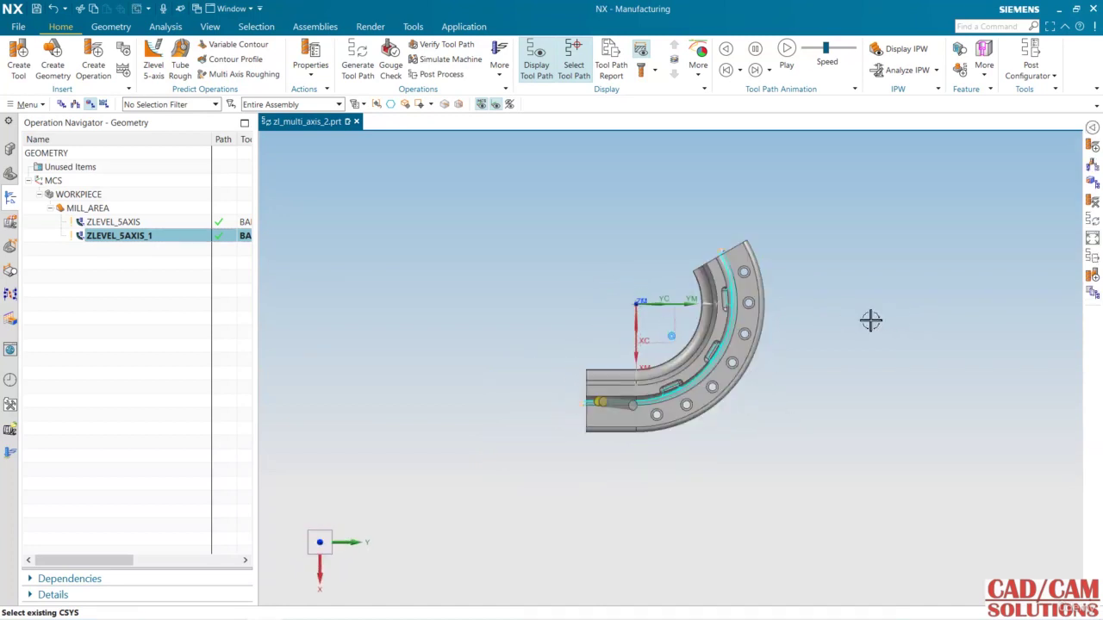
click(726, 49)
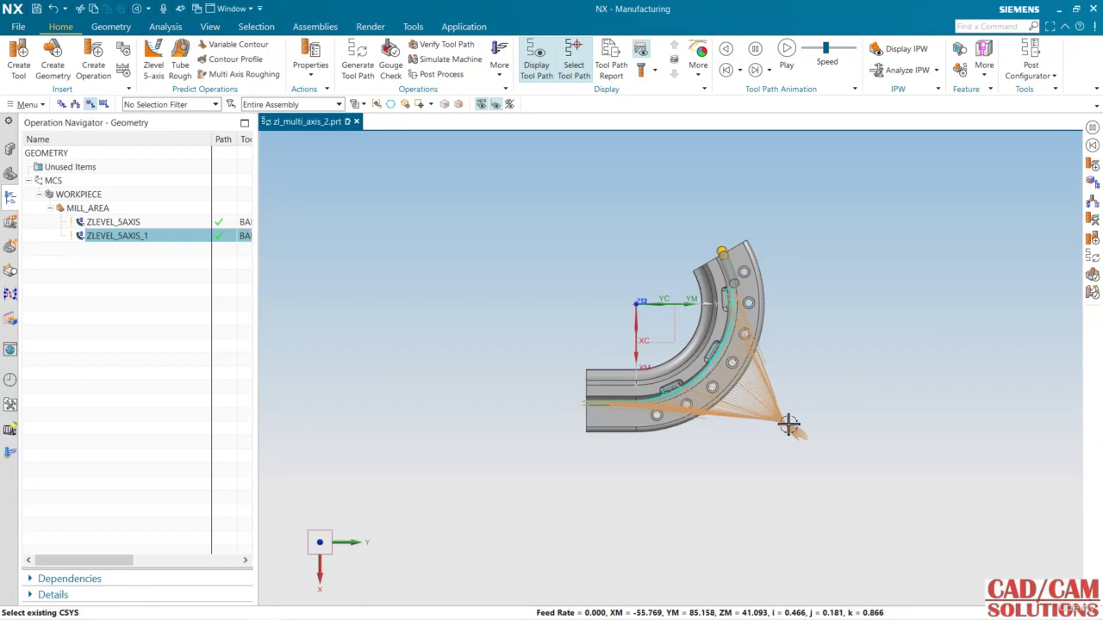
Step: Review the tilting settings of ZLEVEL_5AXIS_1, including its tilt direction, angle and maximum wall height
double_click(134, 240)
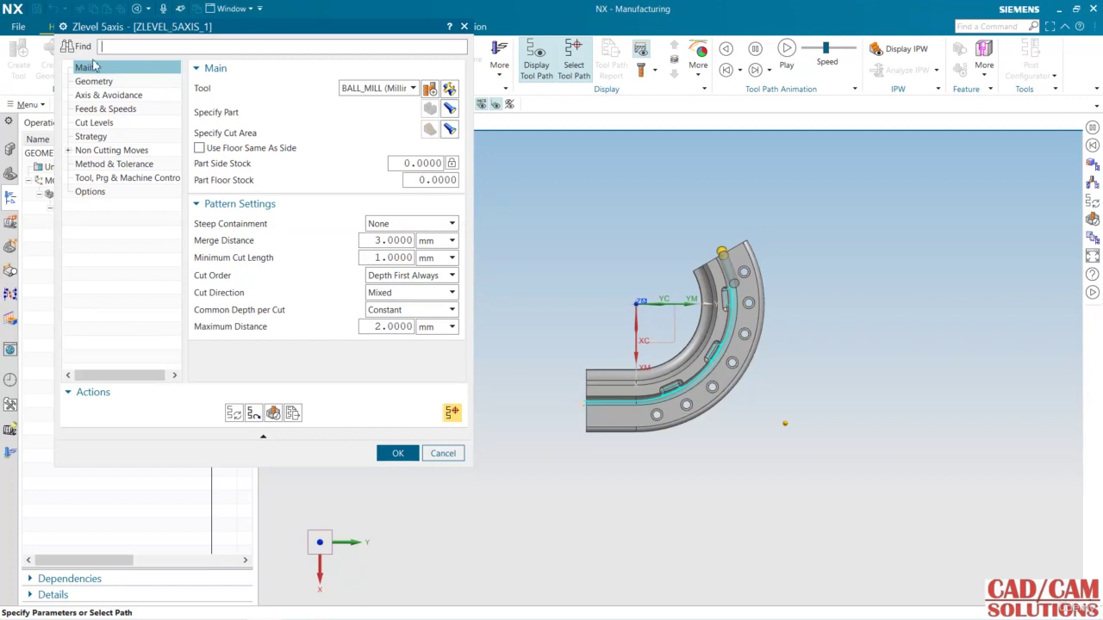
click(108, 95)
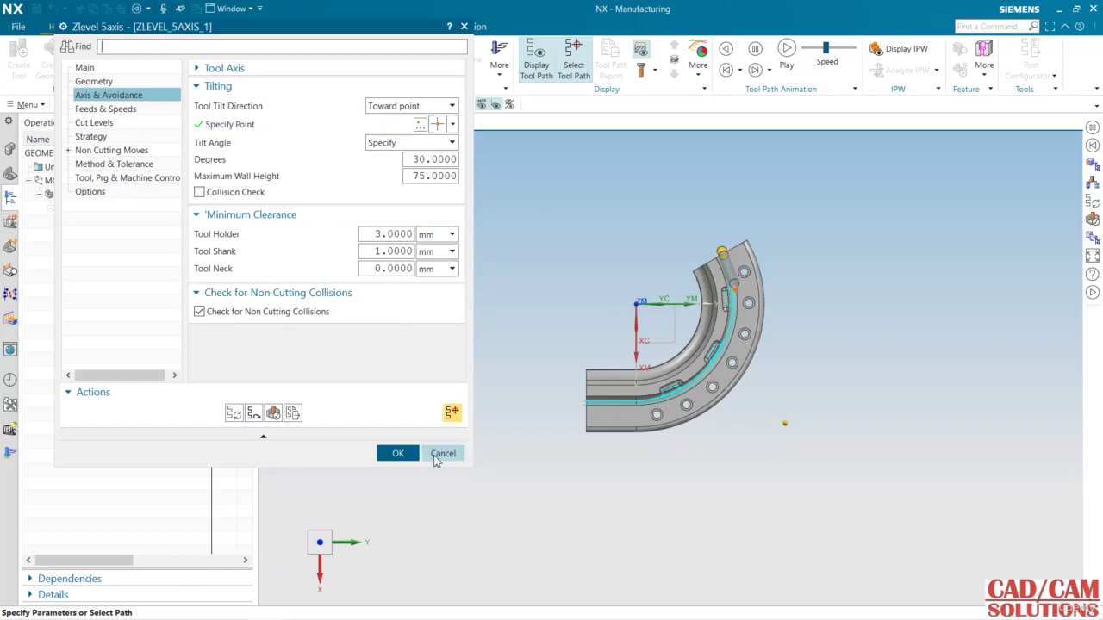
click(404, 454)
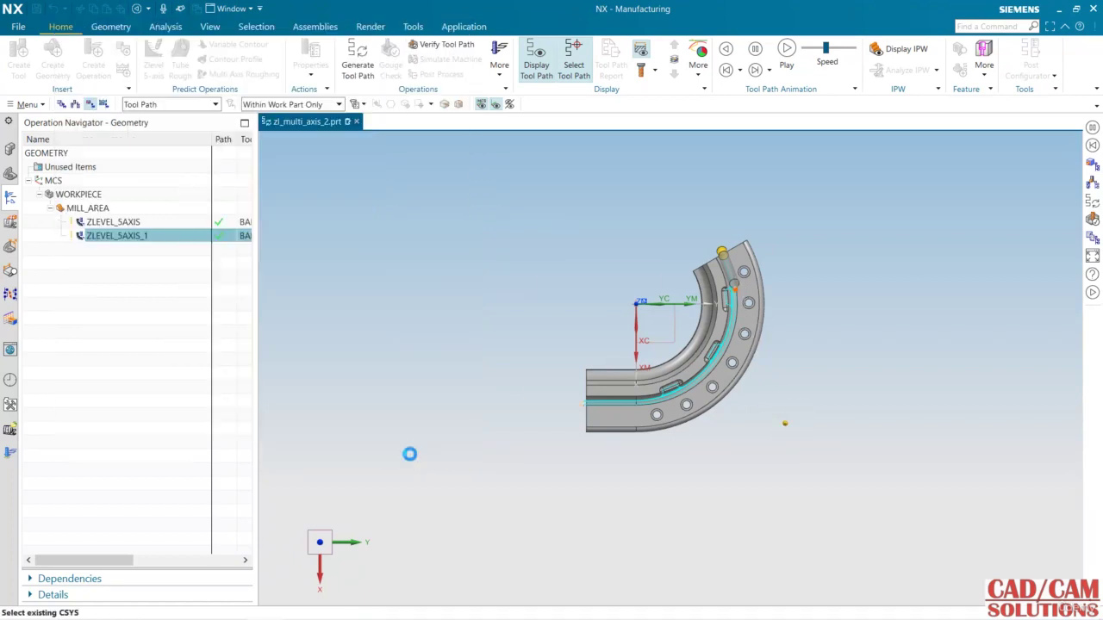
Step: Create another Zlevel 5-axis operation named ZLEVEL_5AXIS_2 with the ball mill and the MILL_AREA geometry
middle_drag(439, 487, 455, 433)
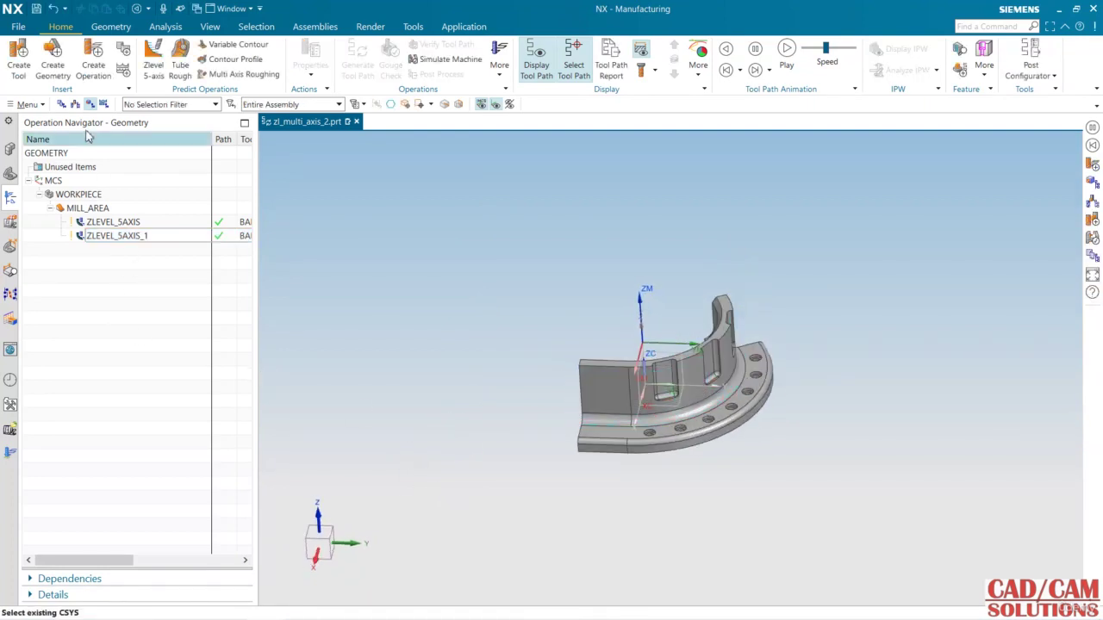
click(92, 62)
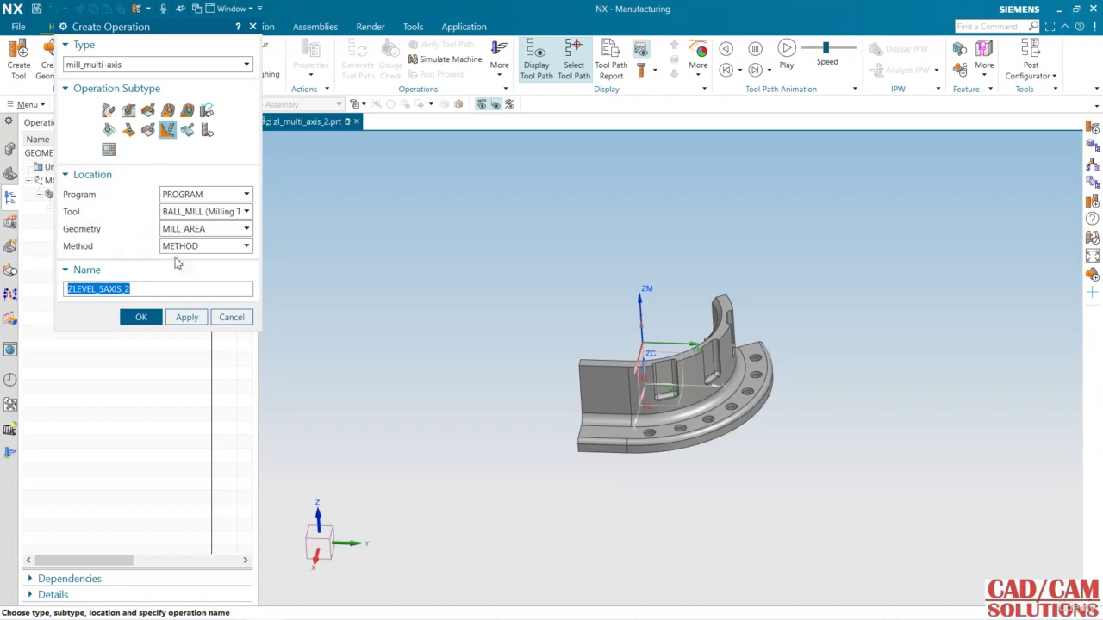
click(152, 317)
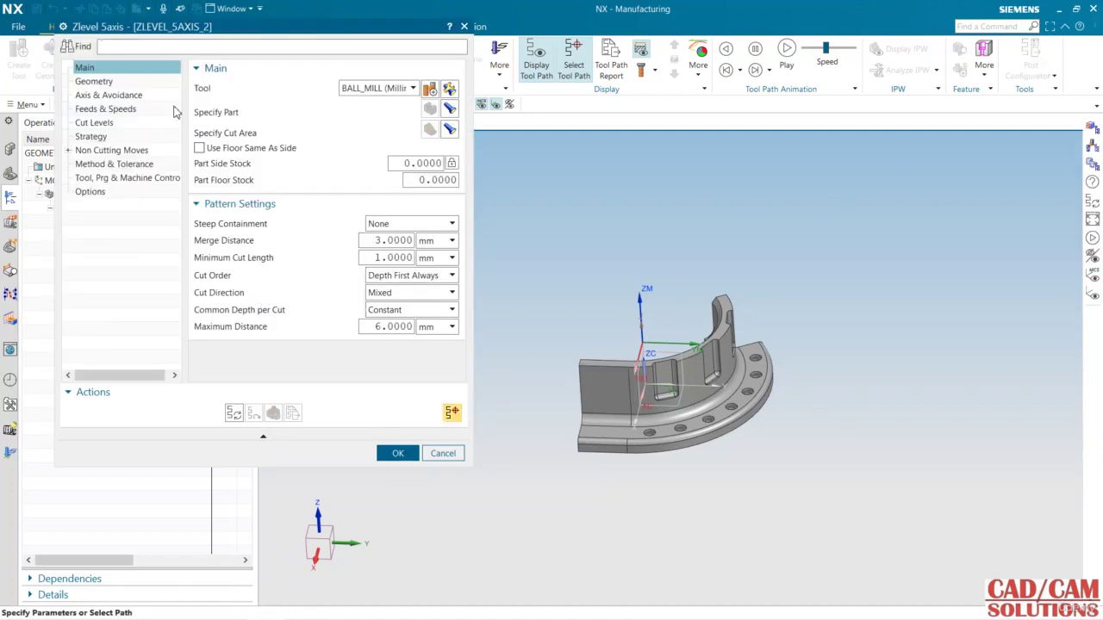
Step: Set the tool tilt direction of ZLEVEL_5AXIS_2 to Toward curve(s) and accept the operation without selecting a curve
click(108, 94)
click(396, 106)
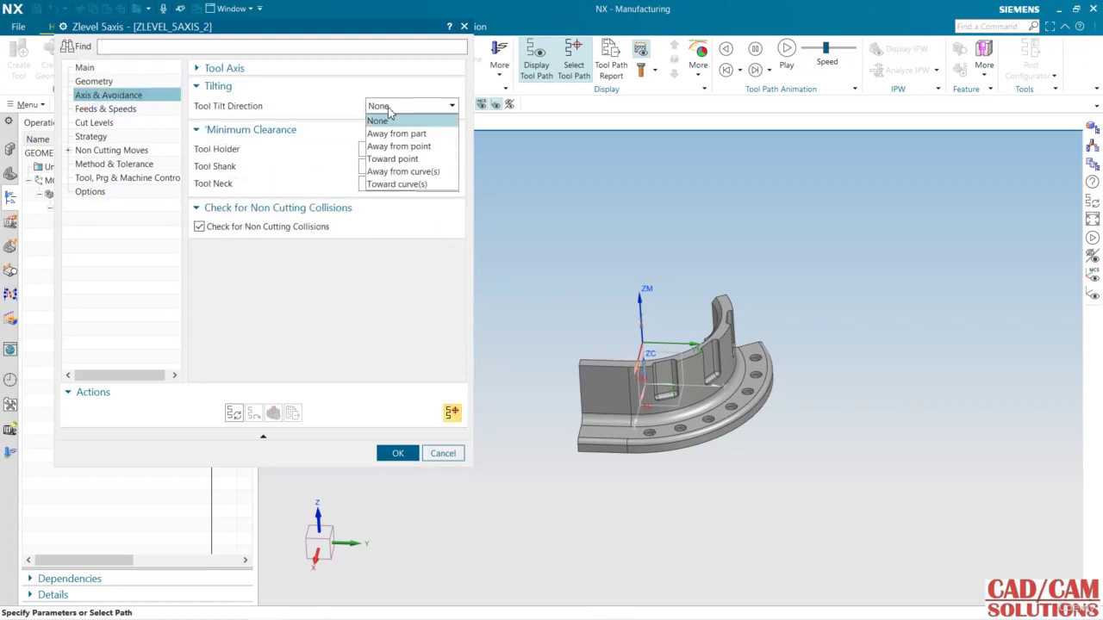
click(411, 186)
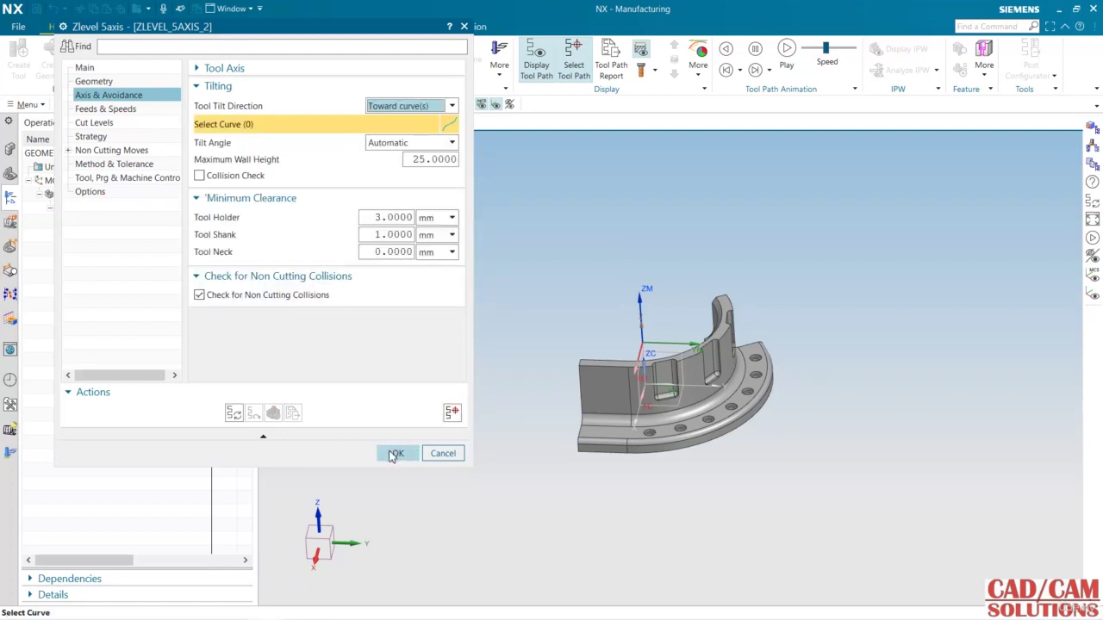
click(393, 454)
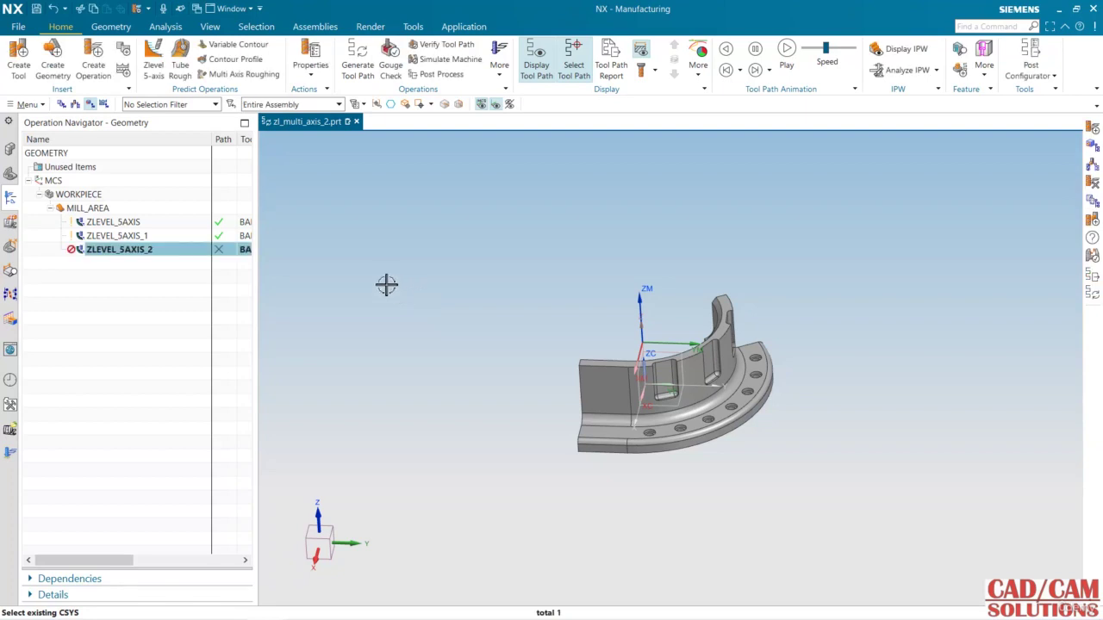
Step: Switch to Modeling and start a new sketch on the top face of the curved wall
click(466, 26)
click(23, 53)
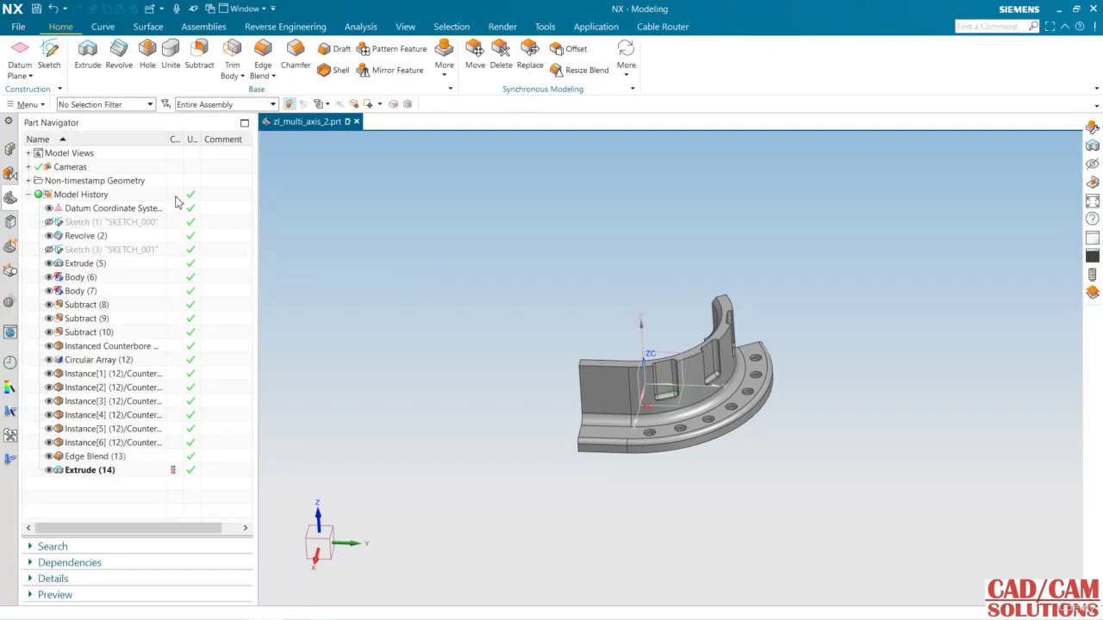
click(49, 53)
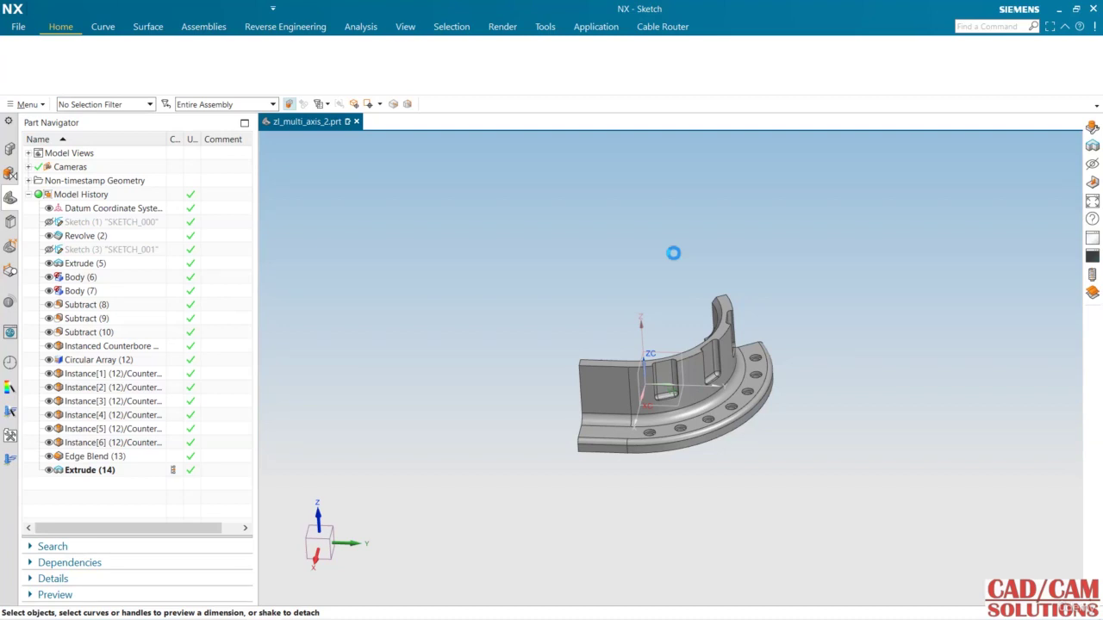
click(727, 307)
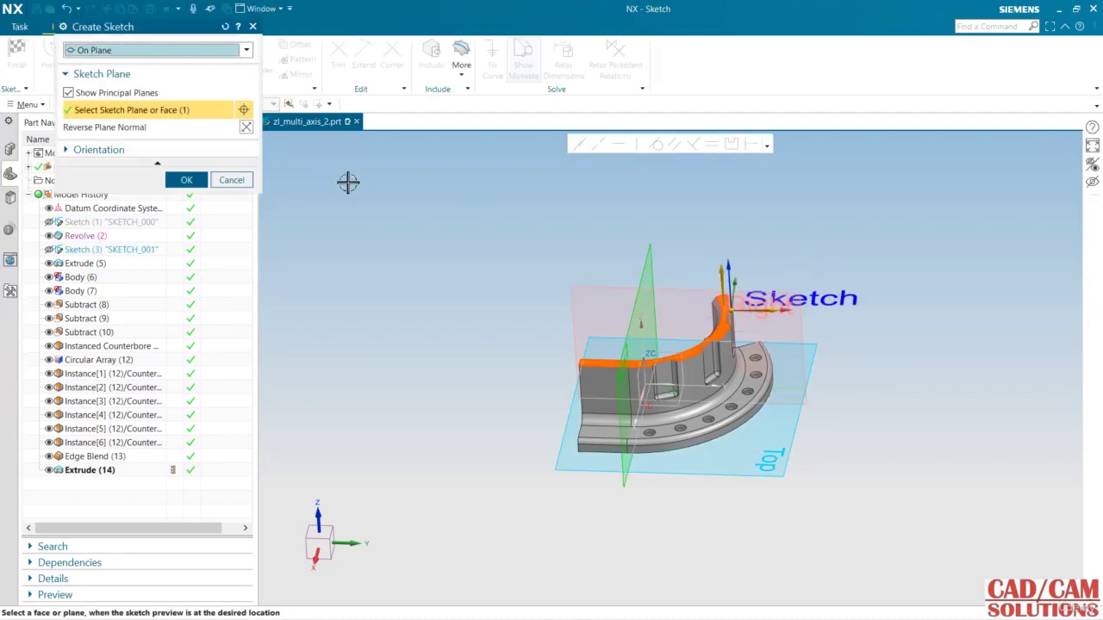
click(194, 185)
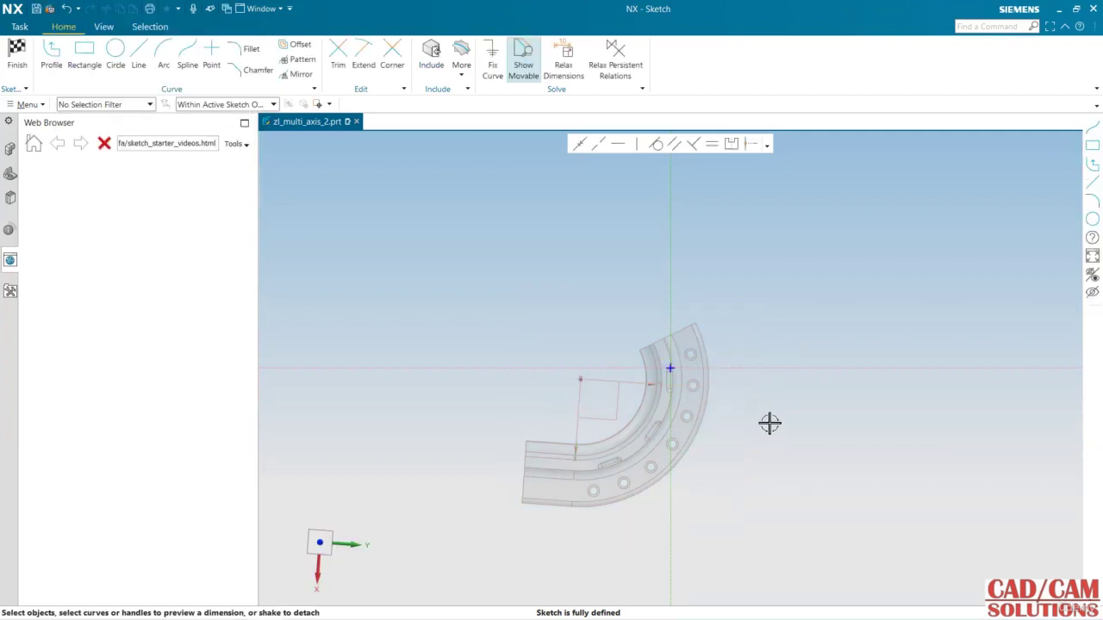
Step: Sketch a slanted line about 150 mm long at about 232 degrees outside the flange's outer edge, and finish the sketch
click(139, 58)
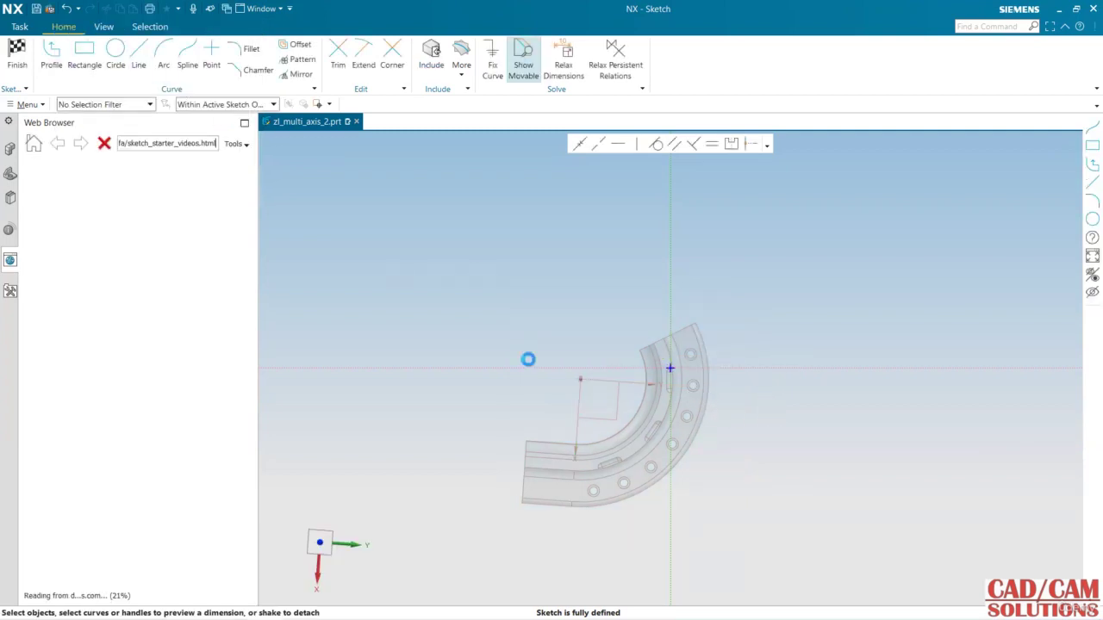
click(745, 420)
click(654, 537)
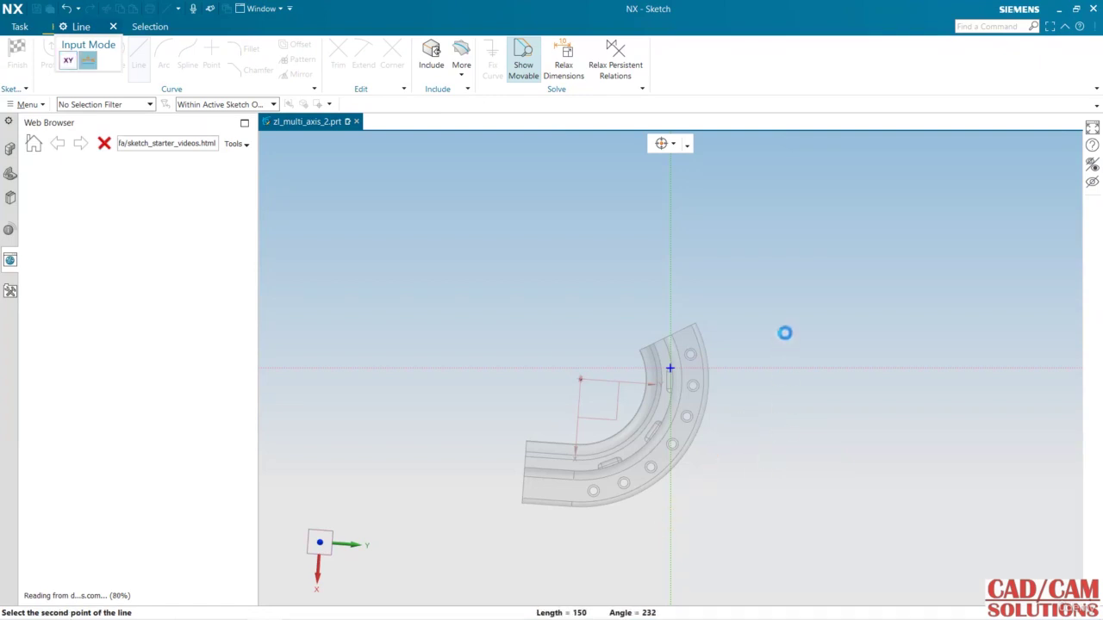
key(Escape)
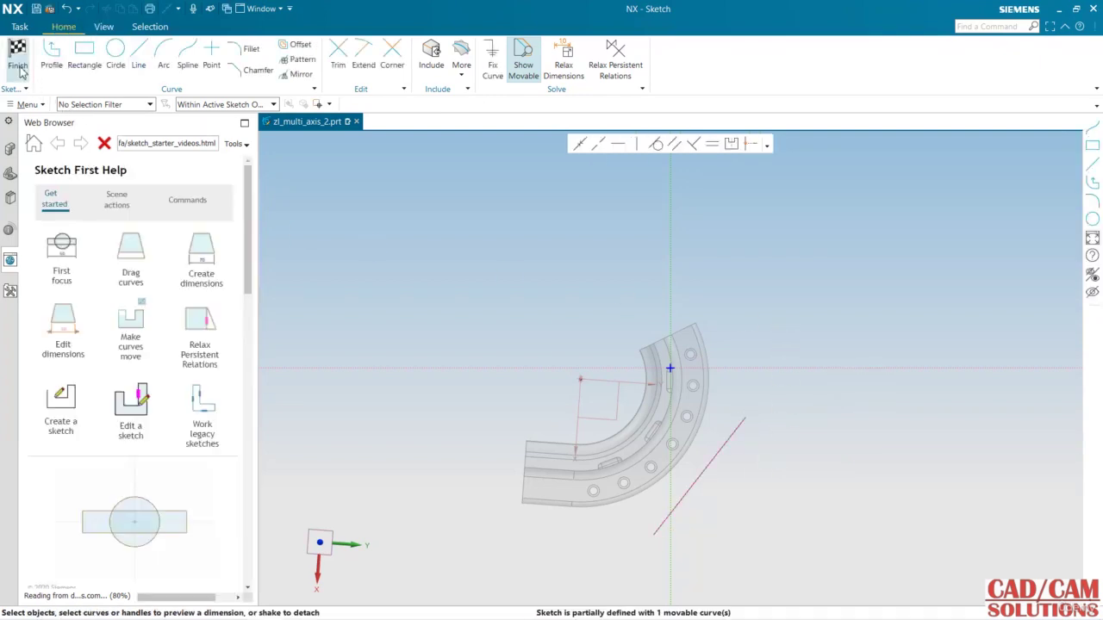
click(16, 51)
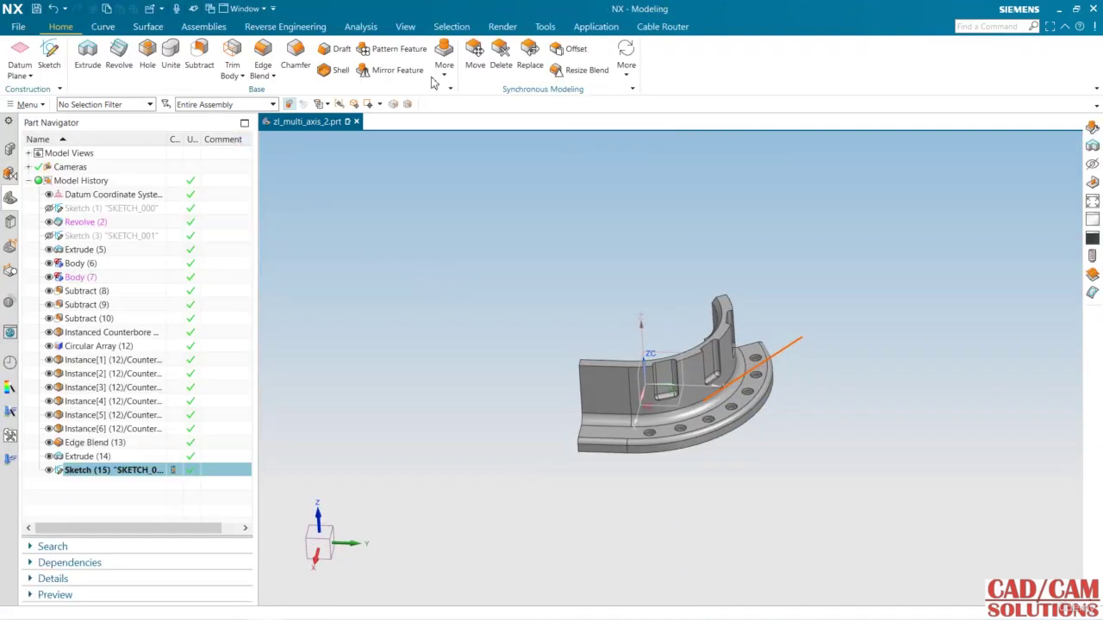
Step: Return to Manufacturing and reopen the ZLEVEL_5AXIS_2 operation for editing
click(595, 26)
click(266, 61)
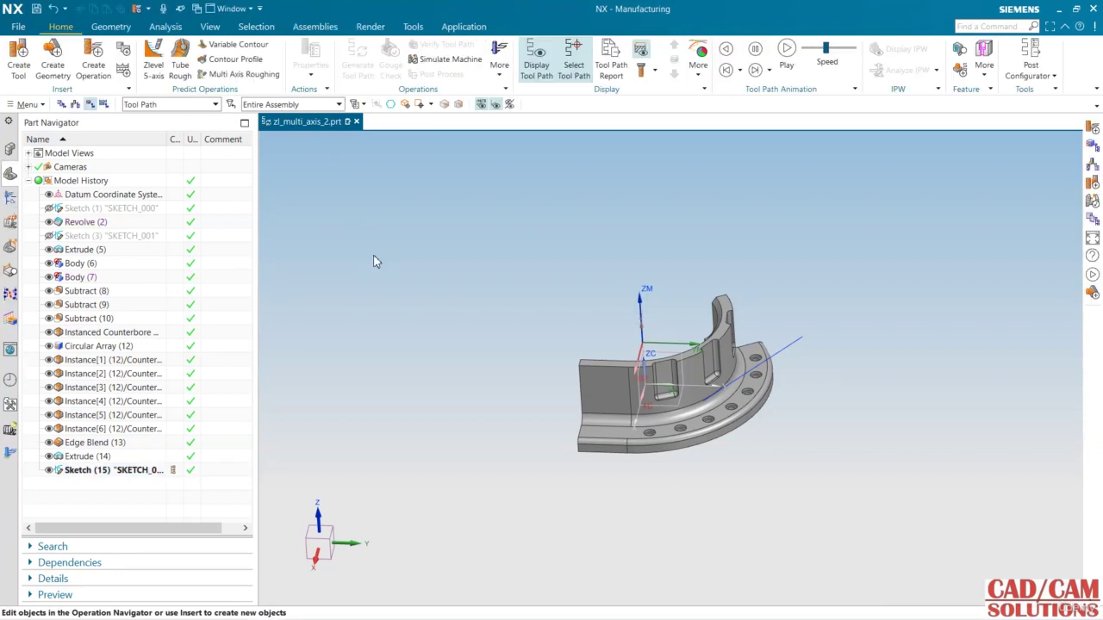
click(9, 196)
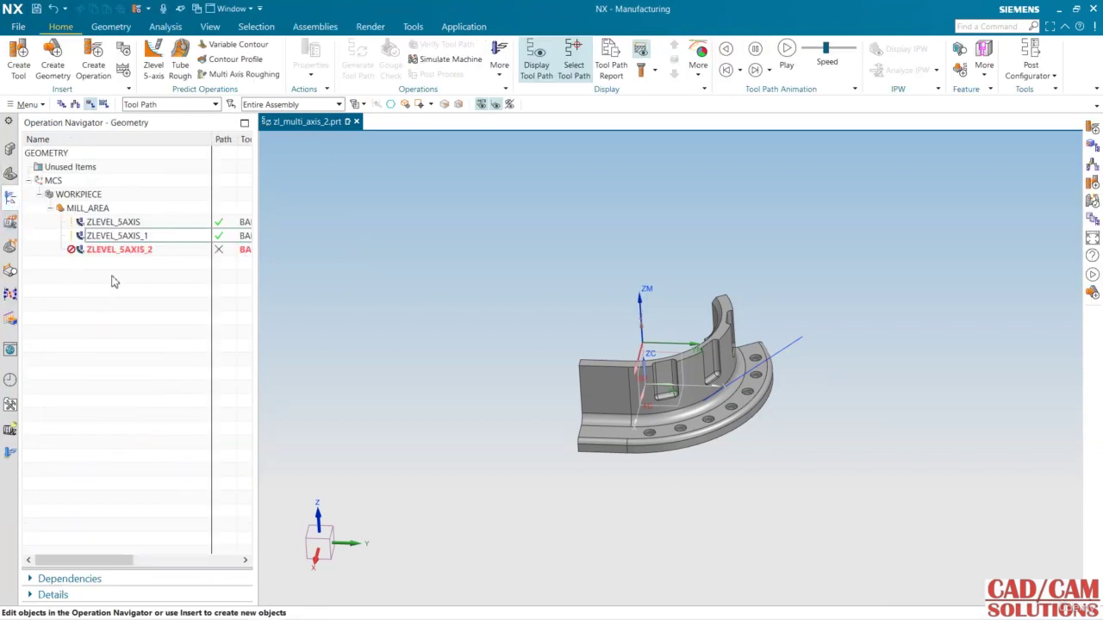
double_click(134, 249)
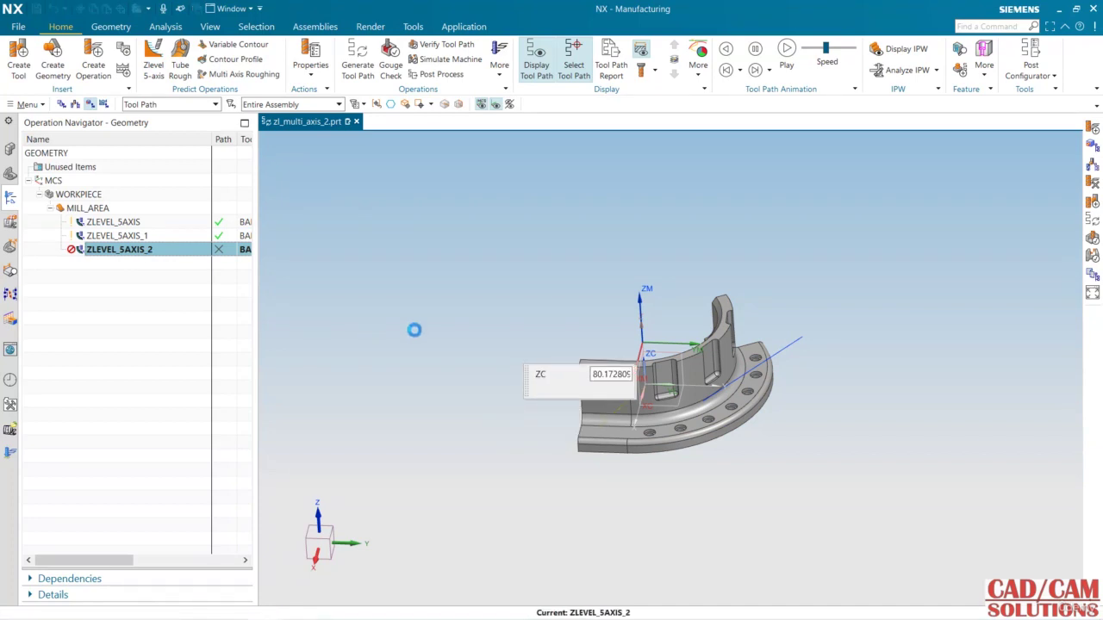
Step: Select the sketched line as the tilt curve, with a specified tilt angle of 60 degrees and a maximum wall height of 75
click(423, 125)
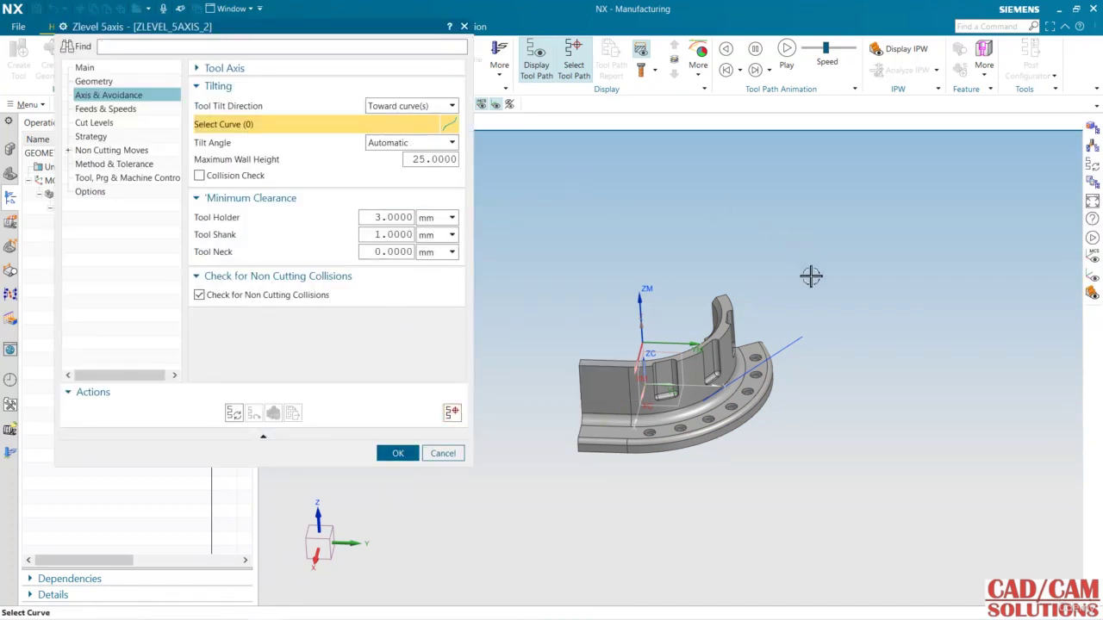
click(791, 349)
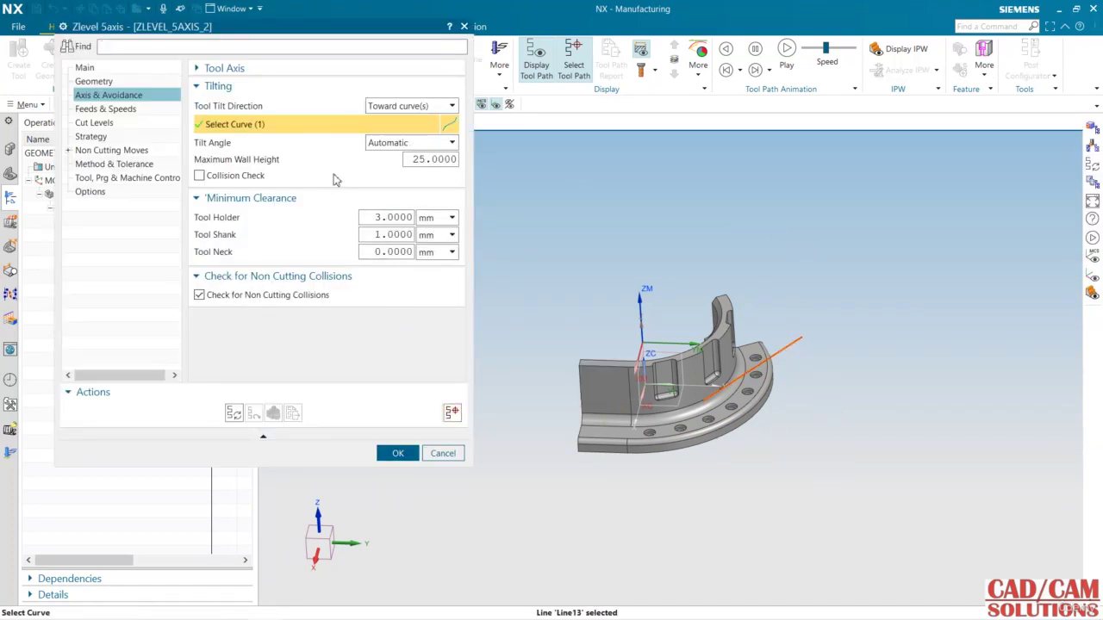
click(409, 142)
click(384, 170)
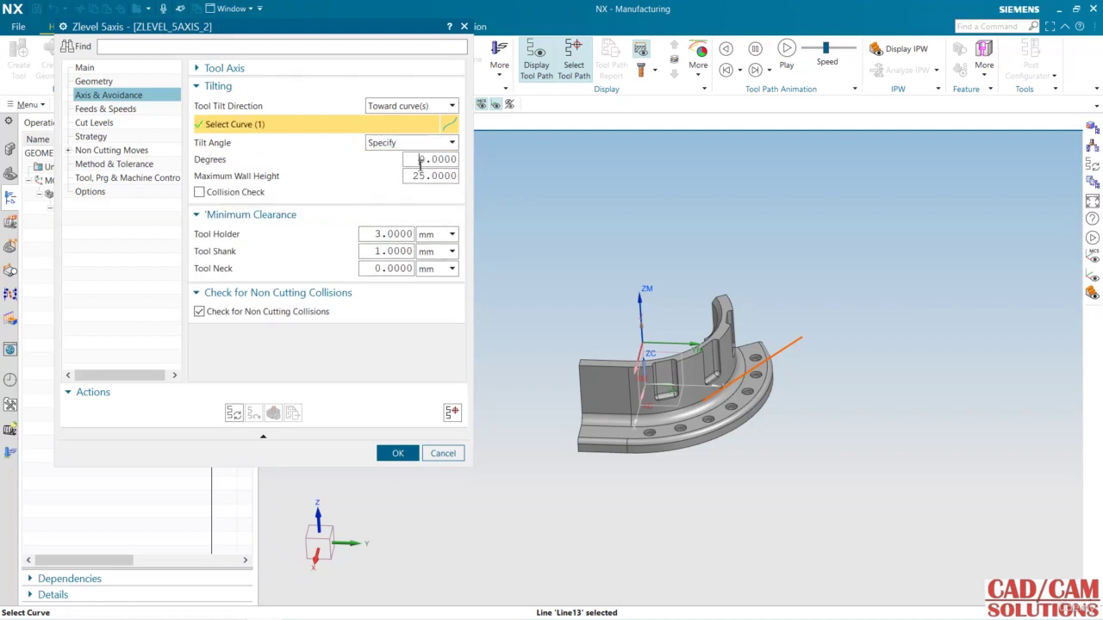
click(421, 162)
text(60)
click(422, 175)
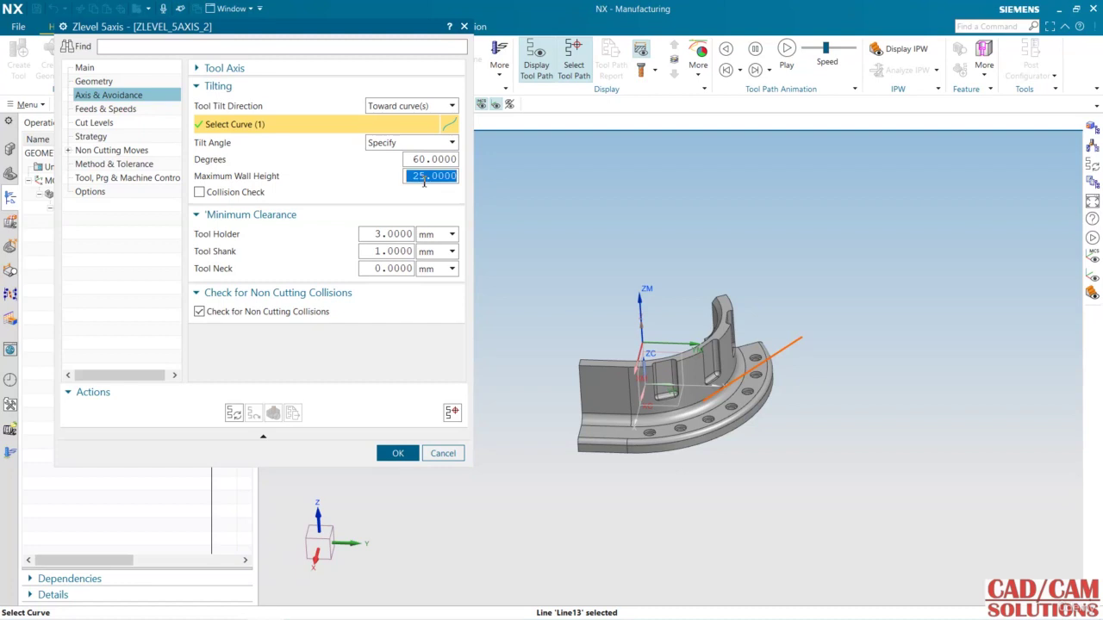
text(75)
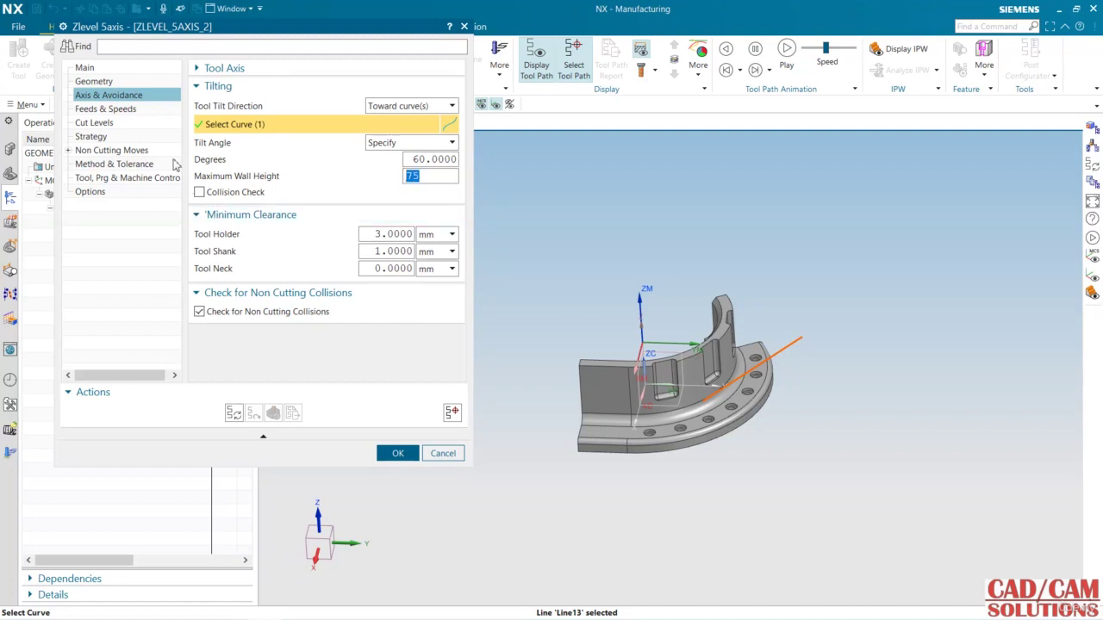
Step: Set the operation's maximum distance per cut to 2.0 mm and generate the tool path
click(109, 83)
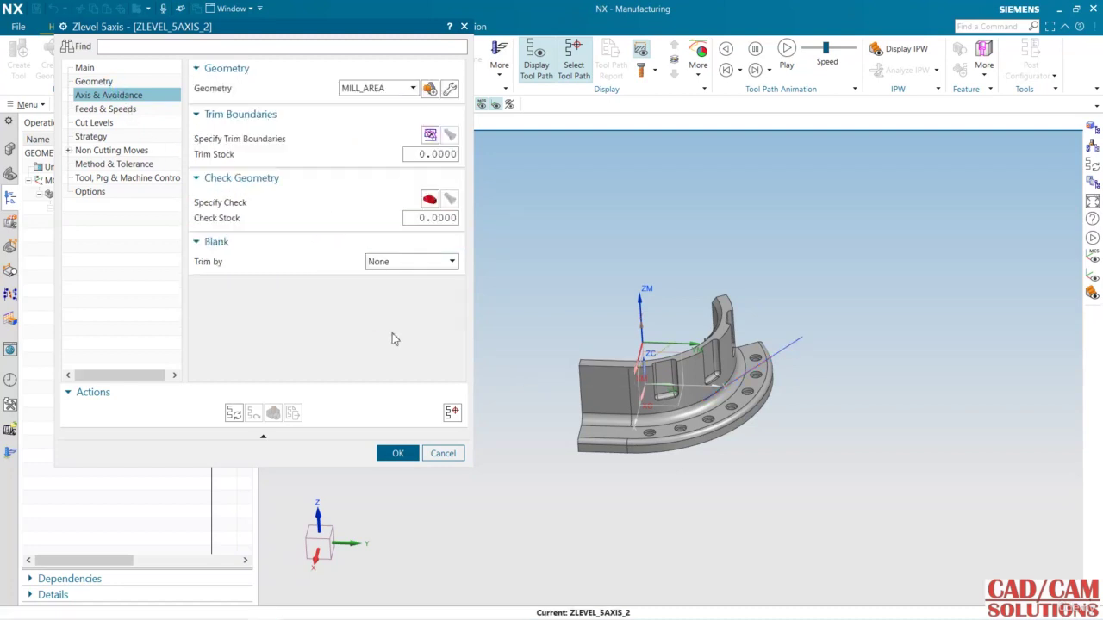
click(84, 68)
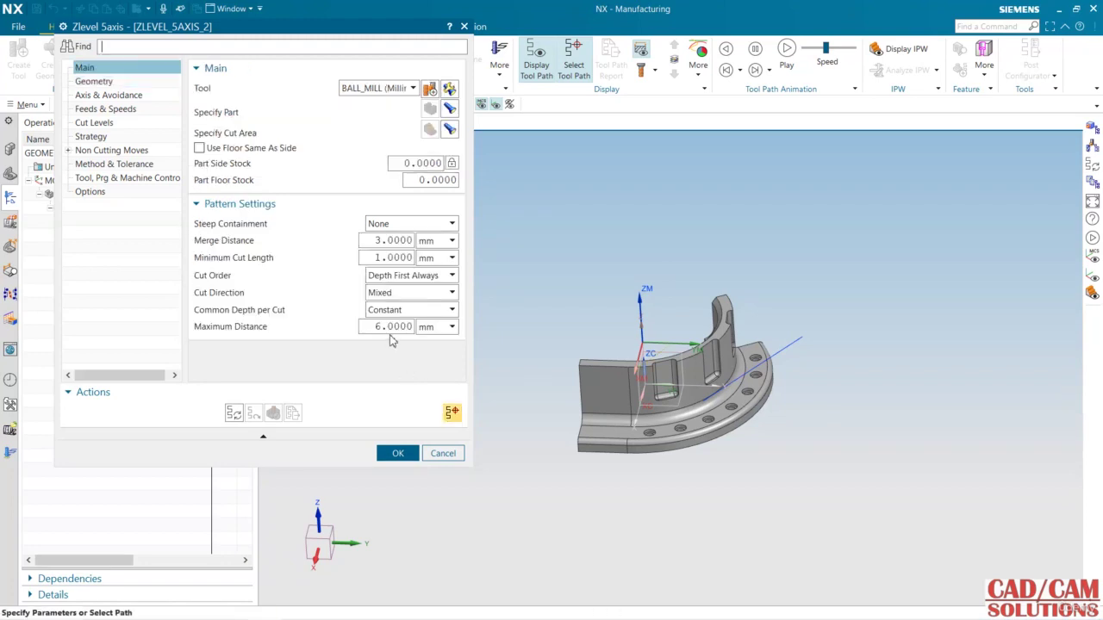
click(392, 331)
text(2.0)
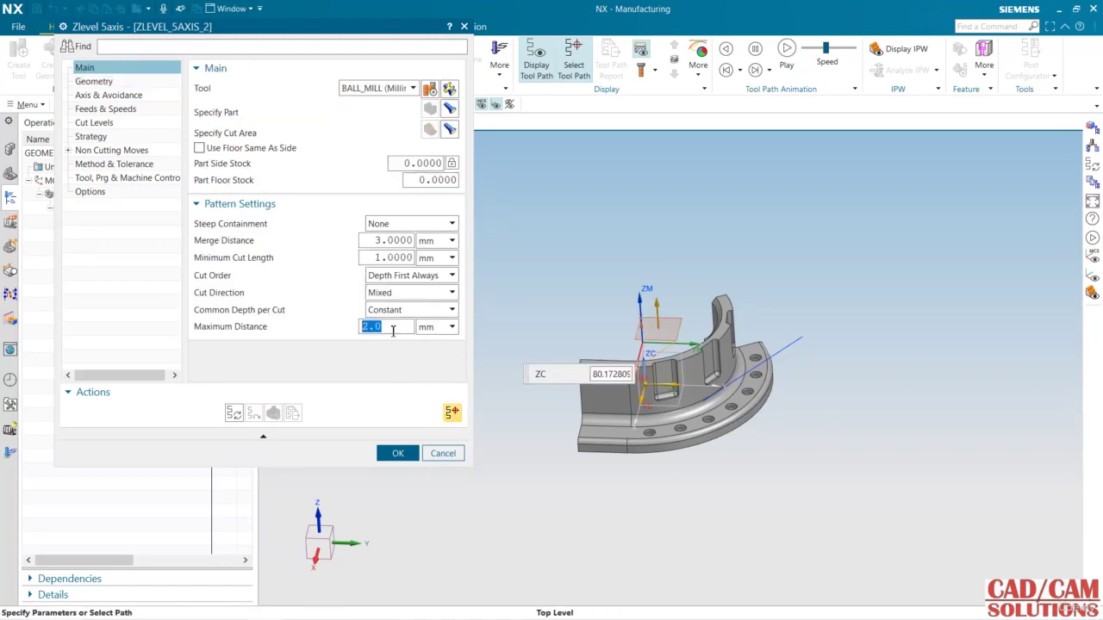
click(233, 414)
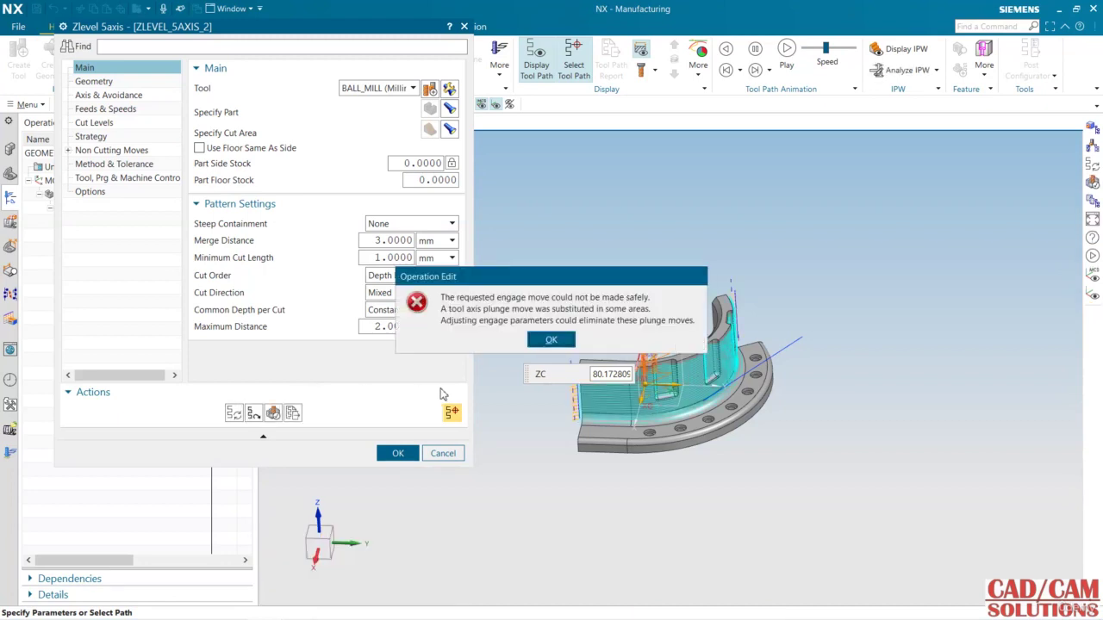
click(549, 340)
mouse_move(658, 500)
middle_down()
mouse_move(642, 502)
mouse_move(650, 531)
mouse_move(648, 501)
mouse_move(632, 497)
mouse_move(639, 510)
mouse_move(642, 498)
middle_up()
scroll(708, 413, up, 2)
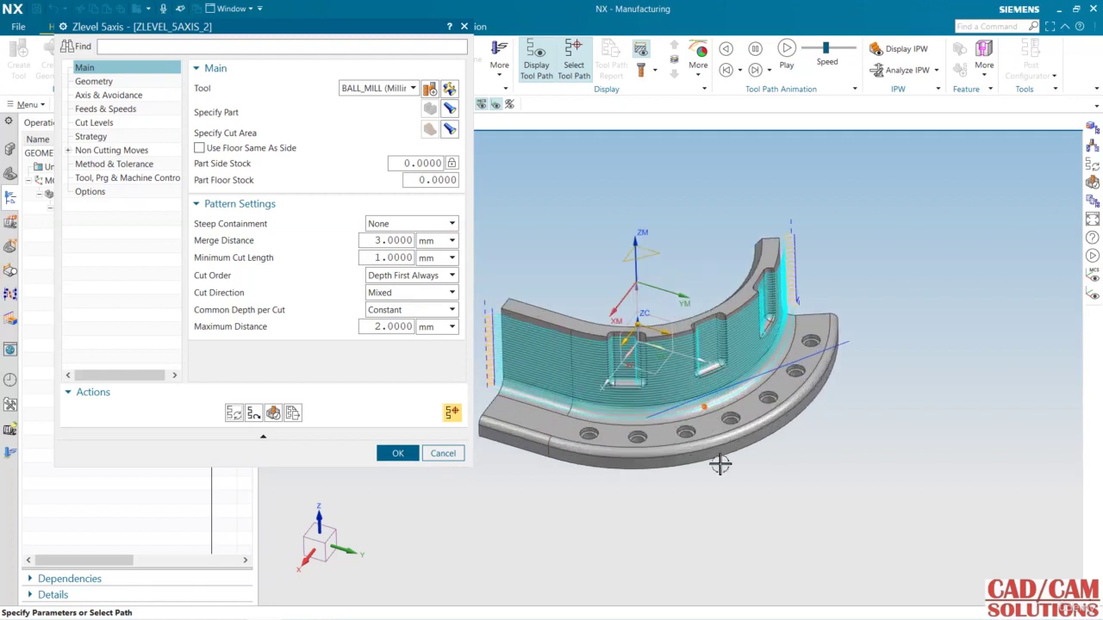
mouse_move(727, 469)
middle_down()
mouse_move(746, 469)
mouse_move(745, 482)
mouse_move(735, 479)
middle_up()
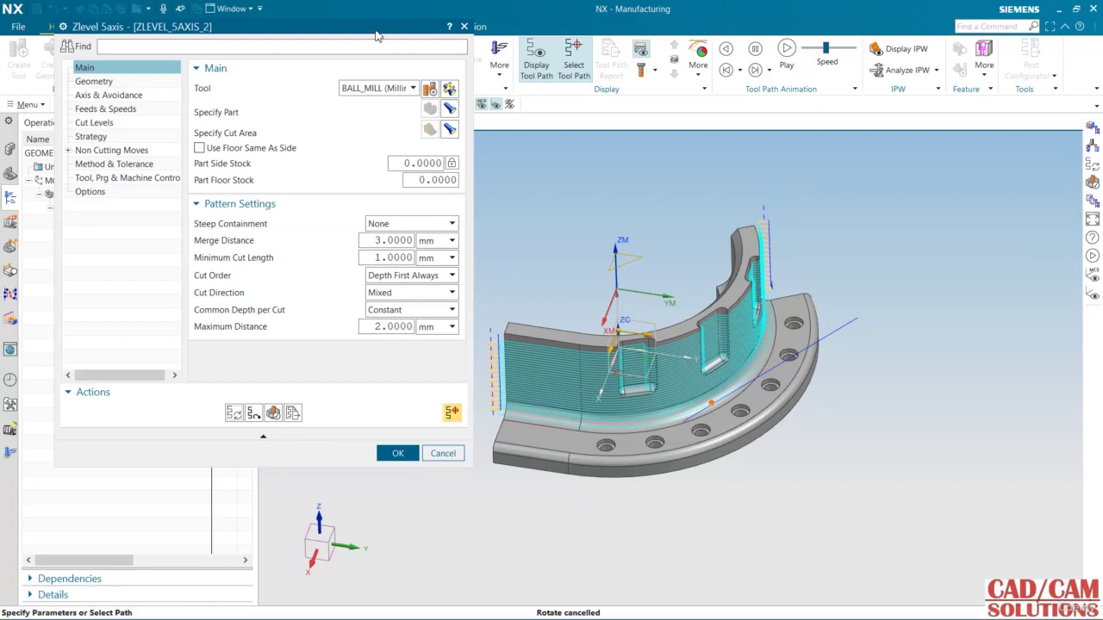
Step: Replay the generated tool path in the visualization and accept the ZLEVEL_5AXIS_2 operation
click(274, 413)
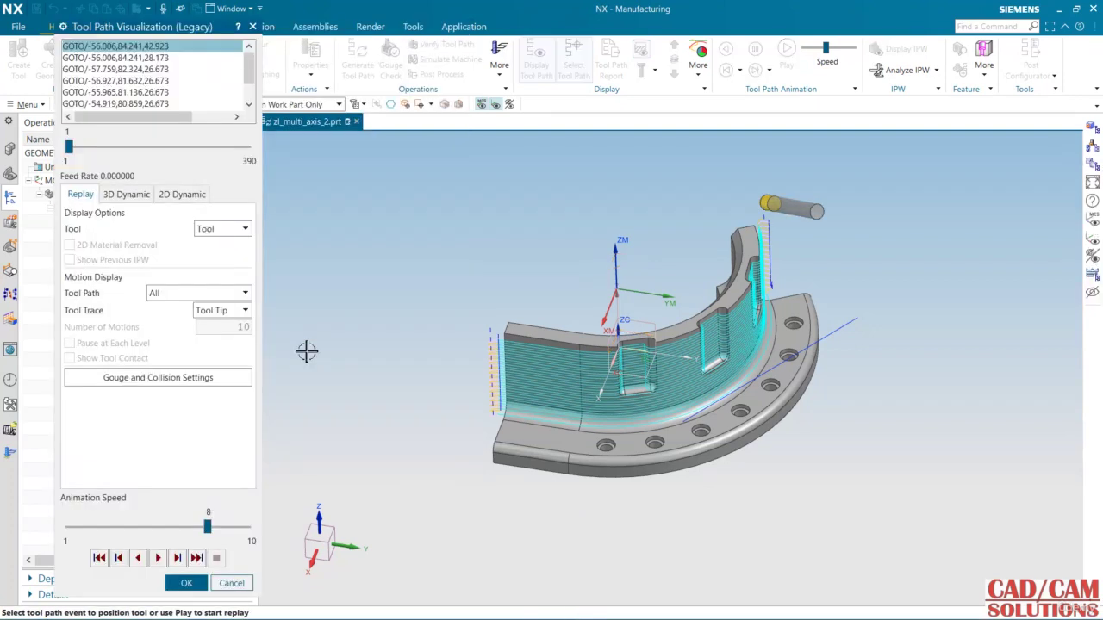
click(158, 558)
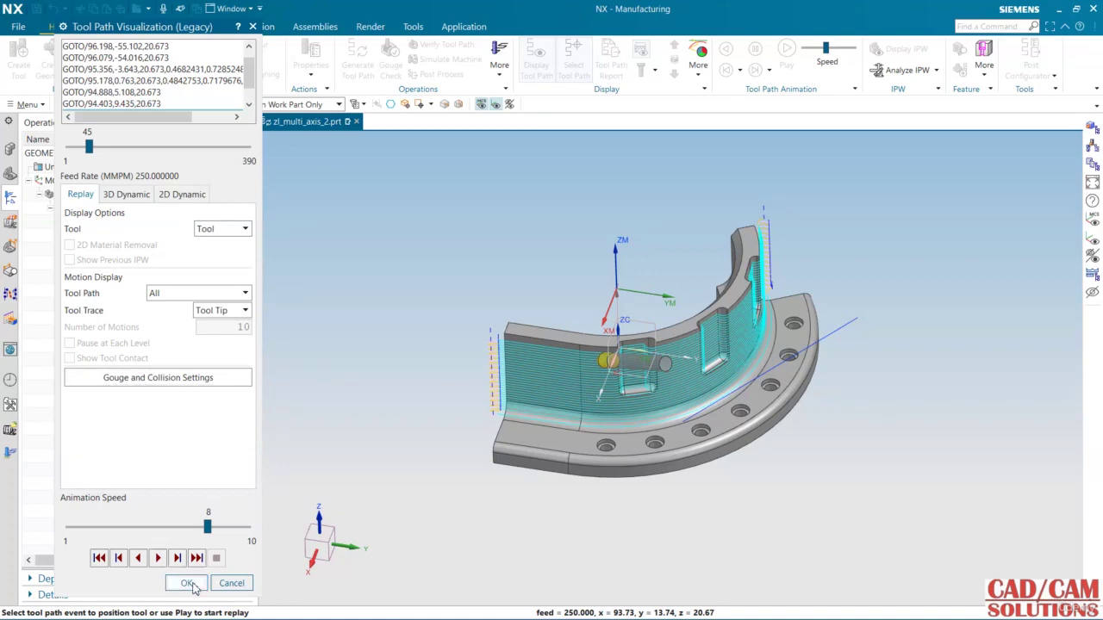
click(186, 583)
click(396, 454)
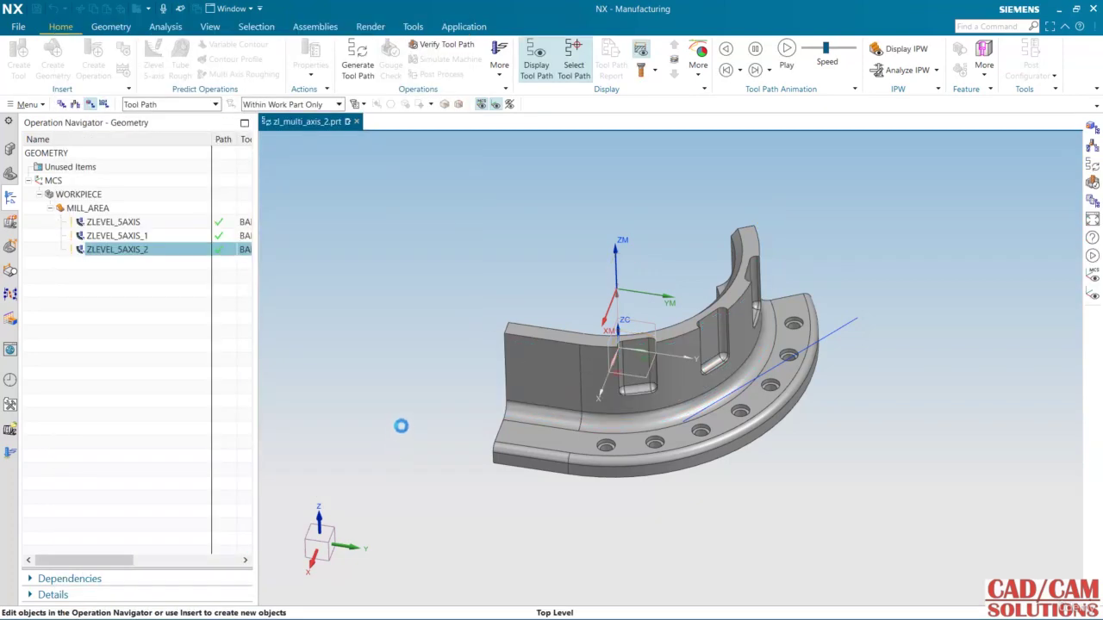
Step: Play the ZLEVEL_5AXIS_2 tool path animation from above and at an angle to examine how the tool axis tilts toward the line
click(135, 250)
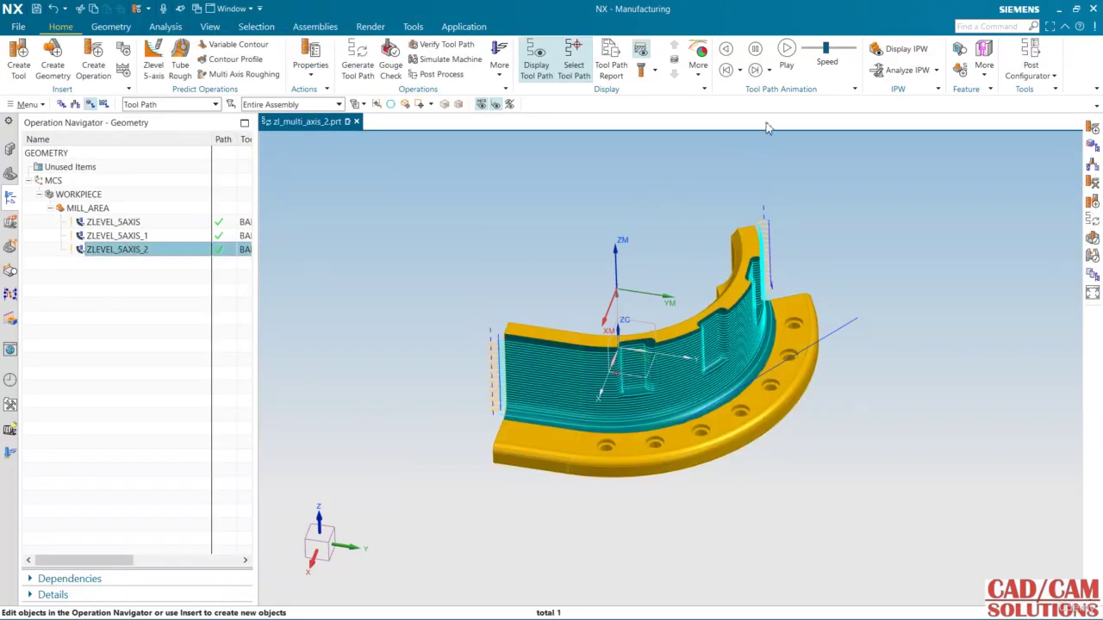
key(ctrl+alt+r)
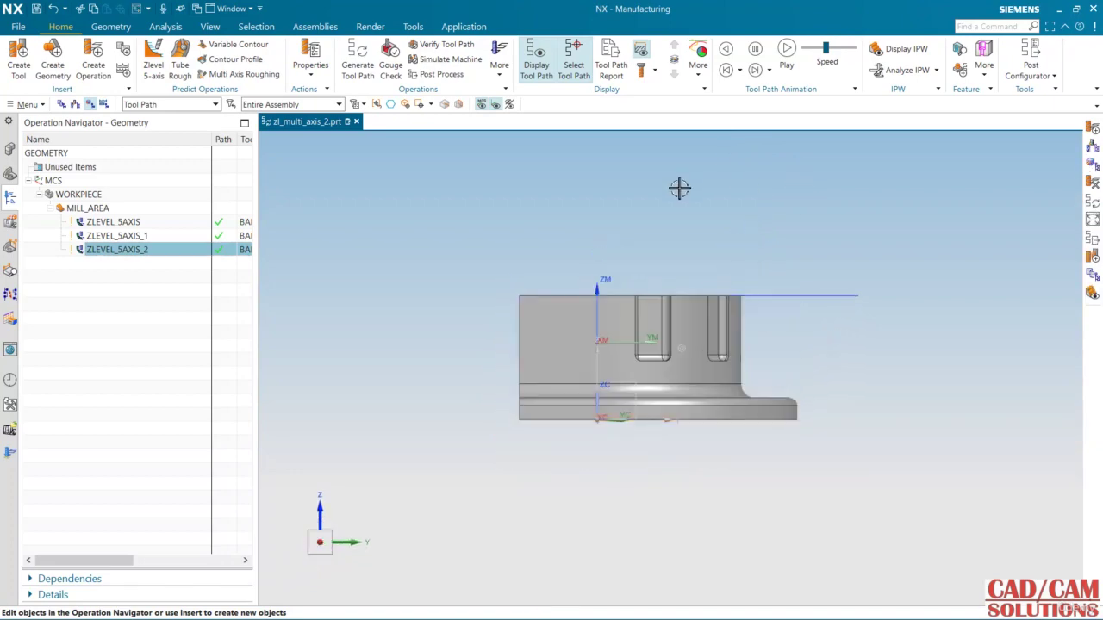
middle_drag(679, 188, 696, 270)
key(F8)
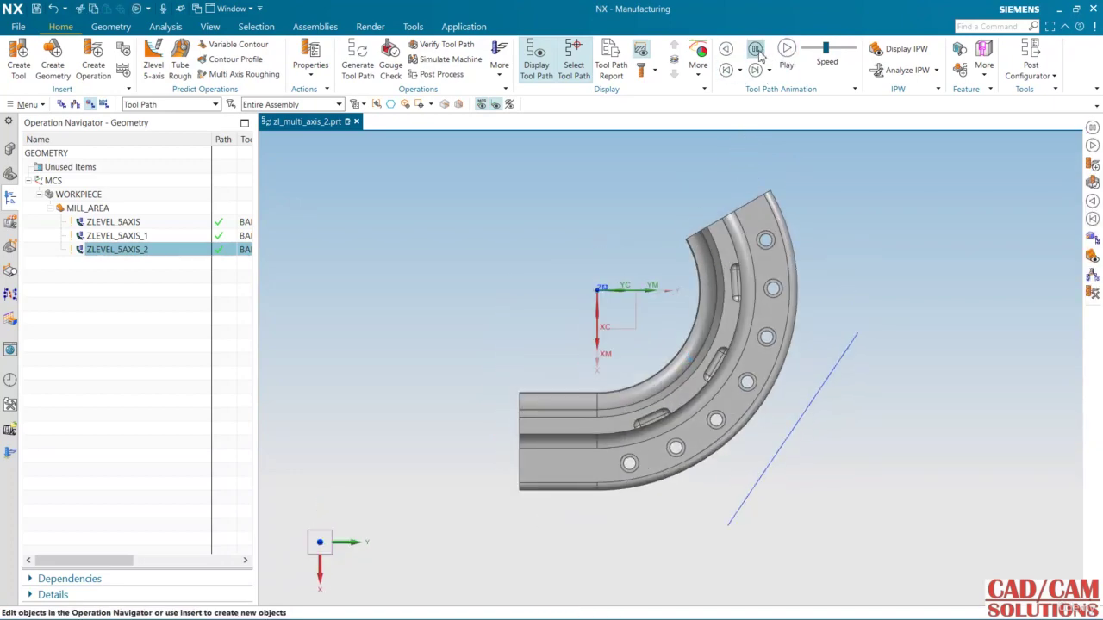
click(138, 249)
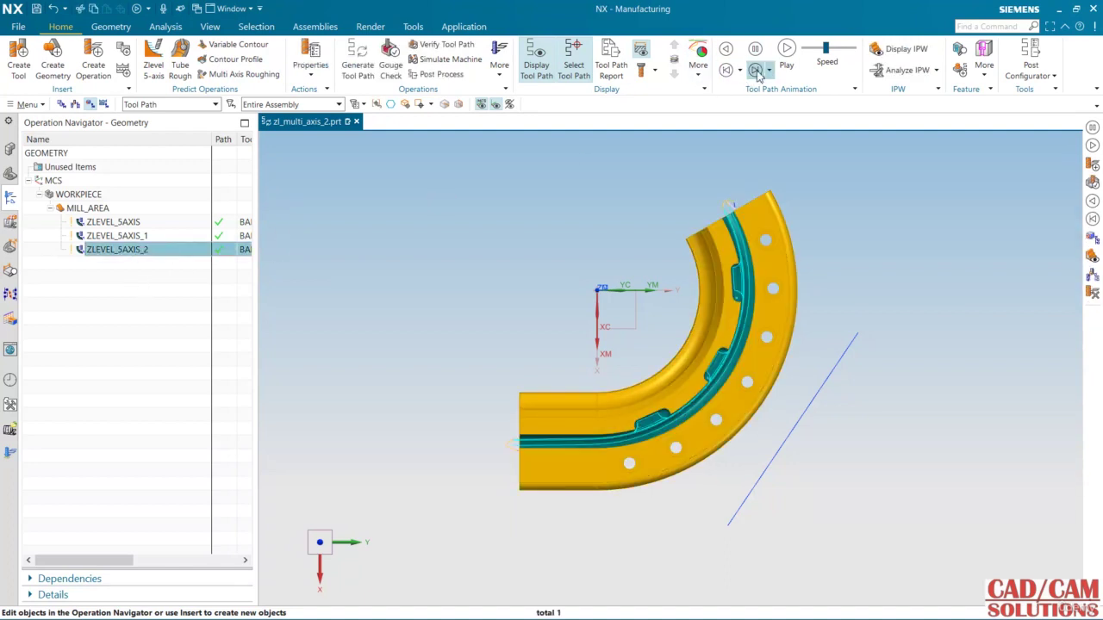
click(787, 50)
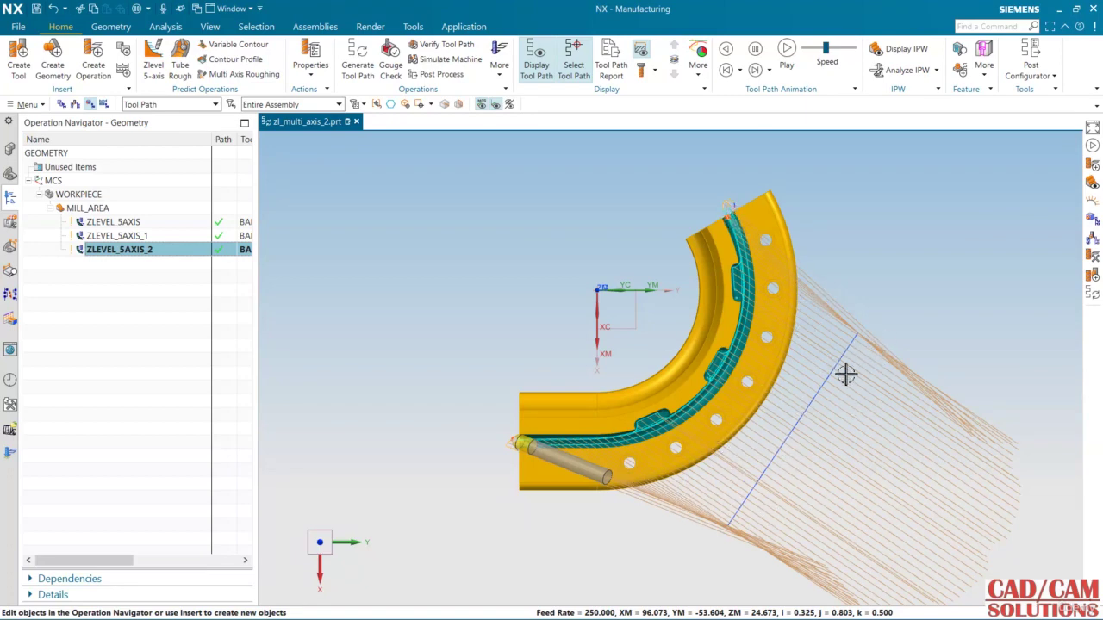
click(786, 49)
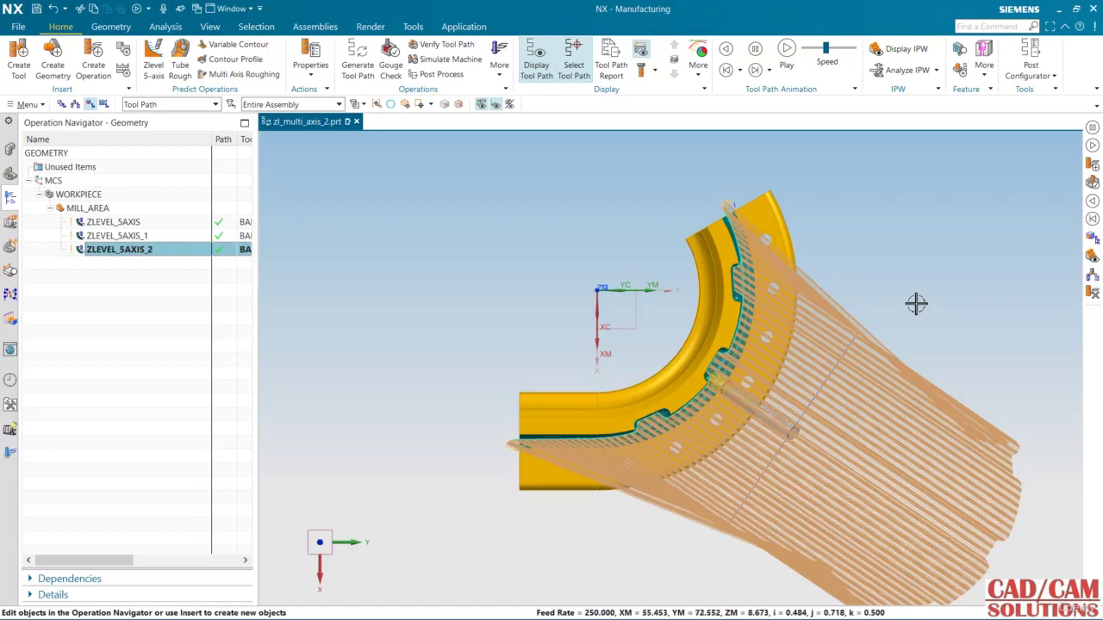
middle_drag(928, 310, 926, 249)
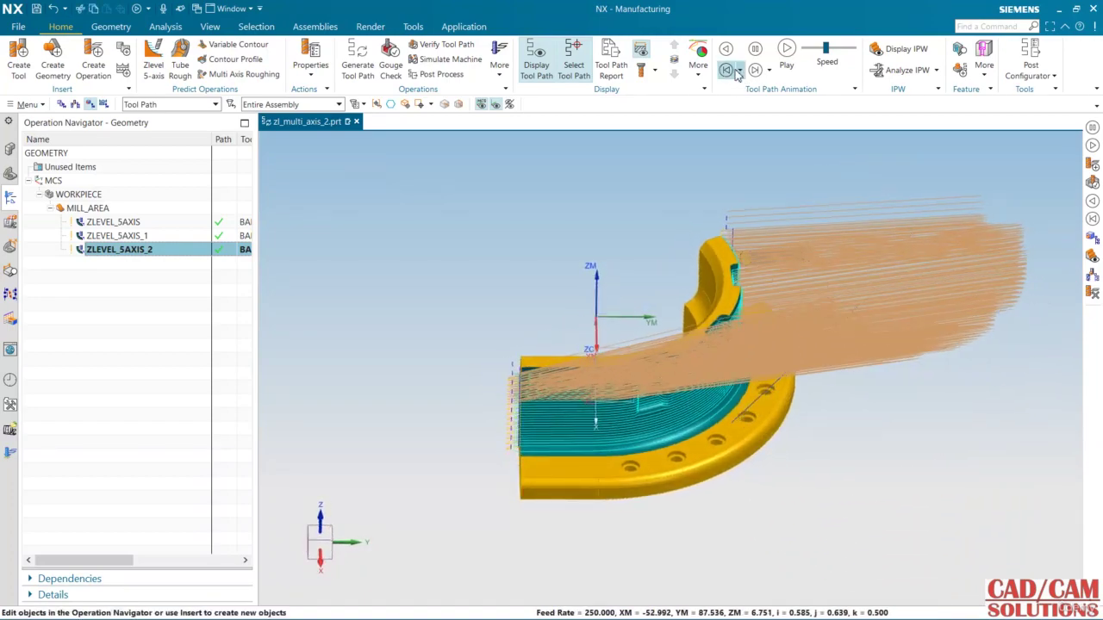
click(754, 50)
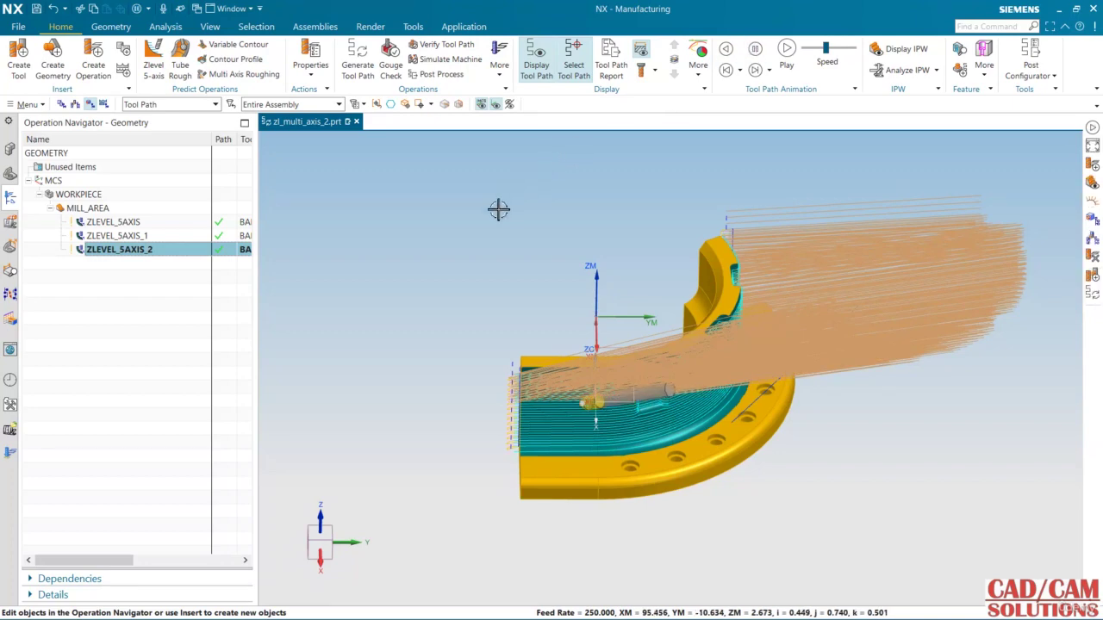
click(146, 318)
middle_drag(348, 365, 406, 374)
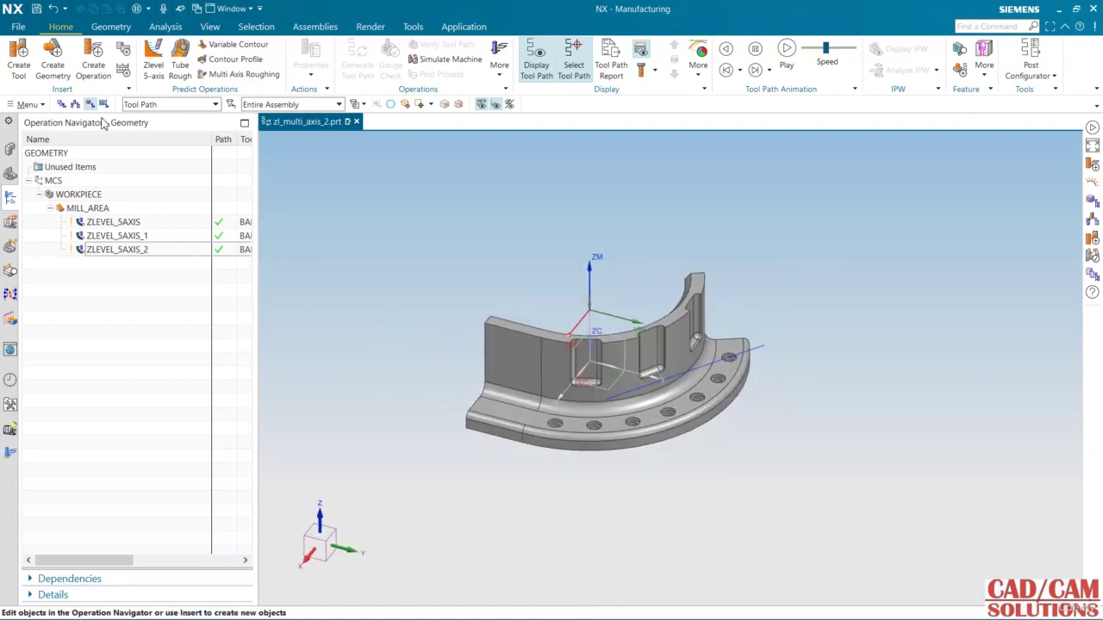
Step: Replace GENERIC_MACHINE with the library mill sim05_mill_5ax_fanuc
click(76, 104)
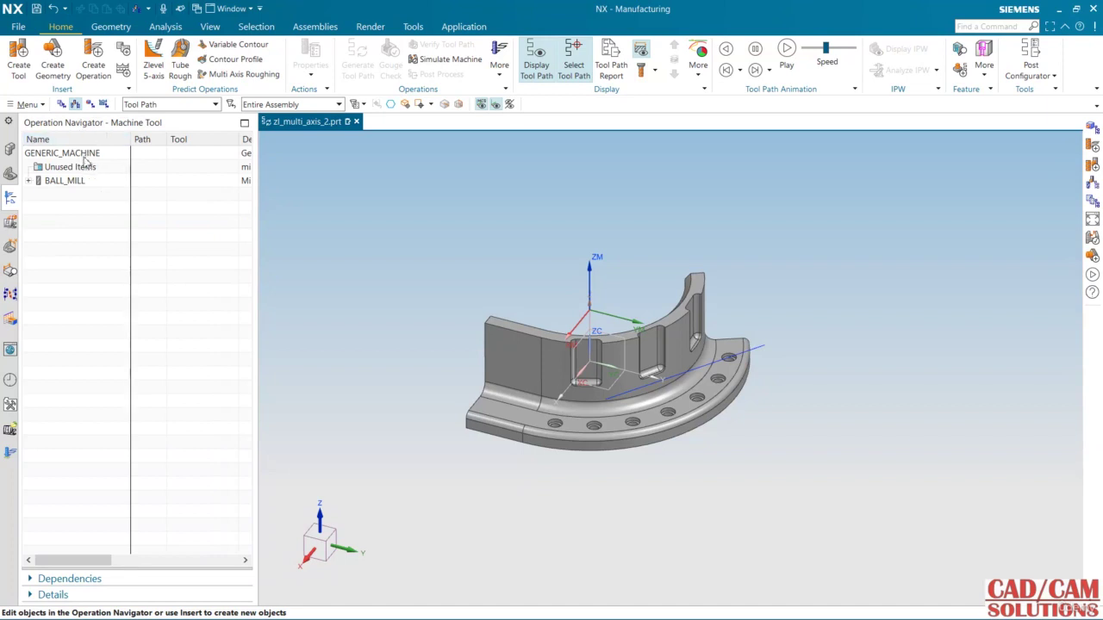
click(83, 157)
right_click(84, 156)
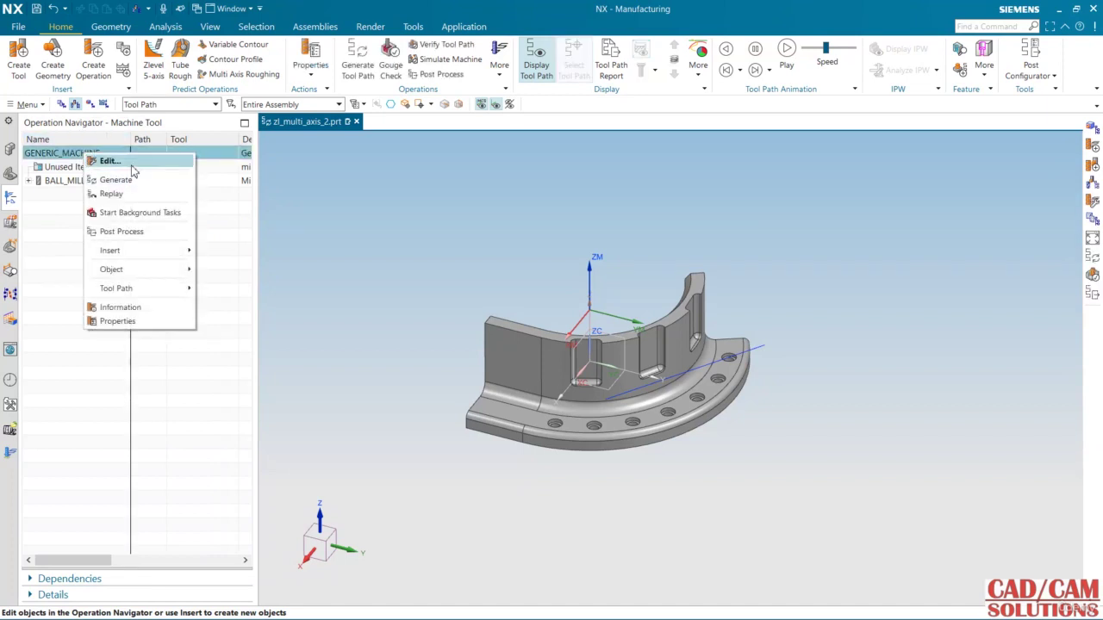
click(129, 163)
click(241, 68)
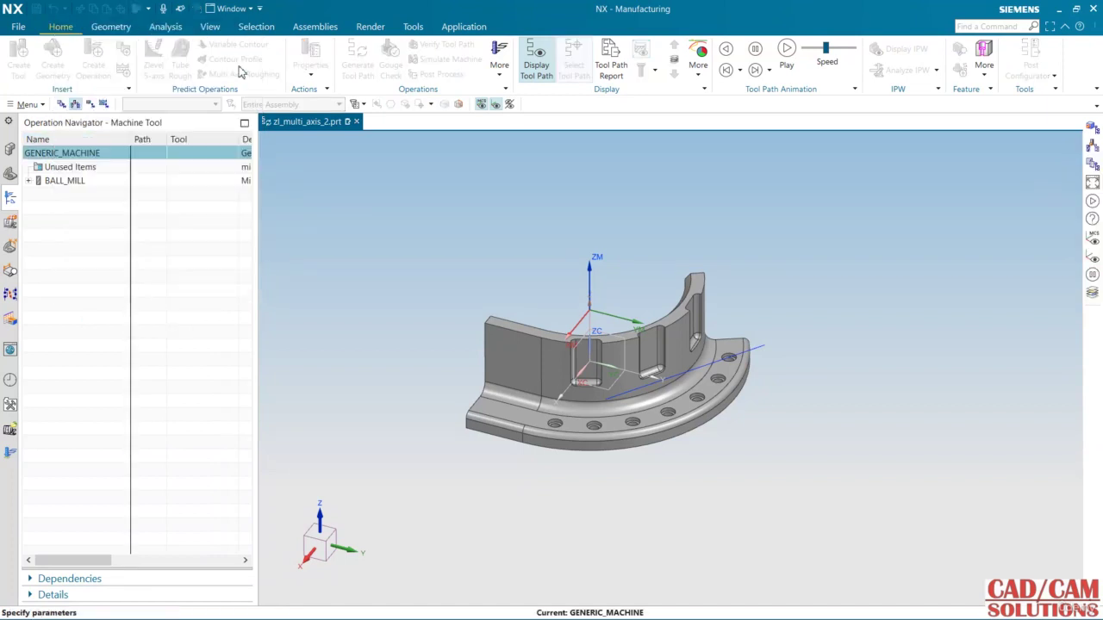
click(85, 80)
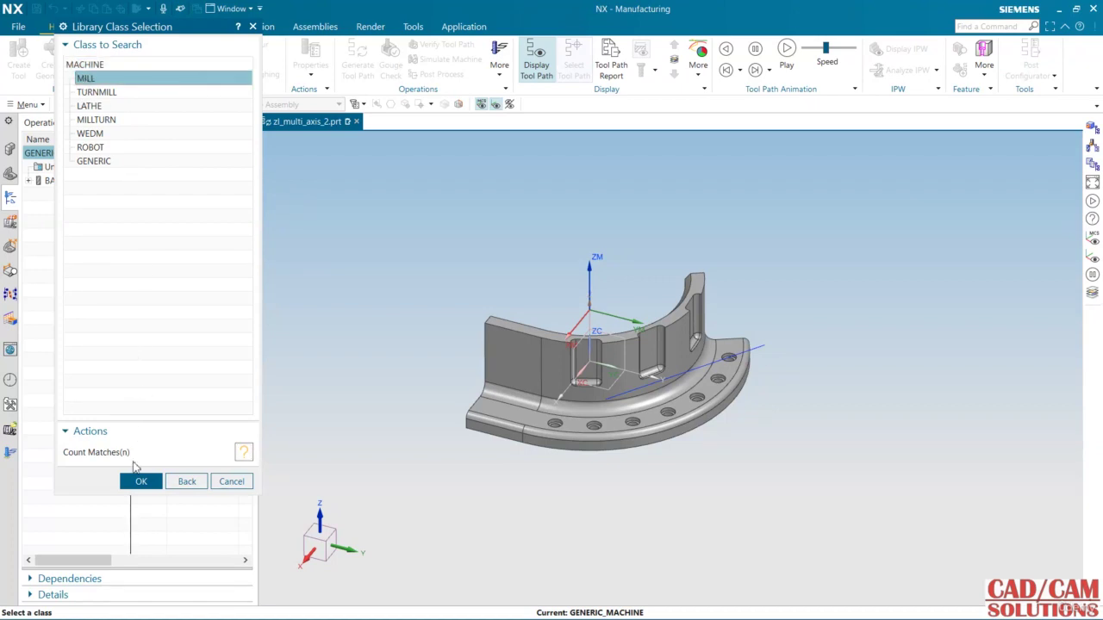
click(139, 480)
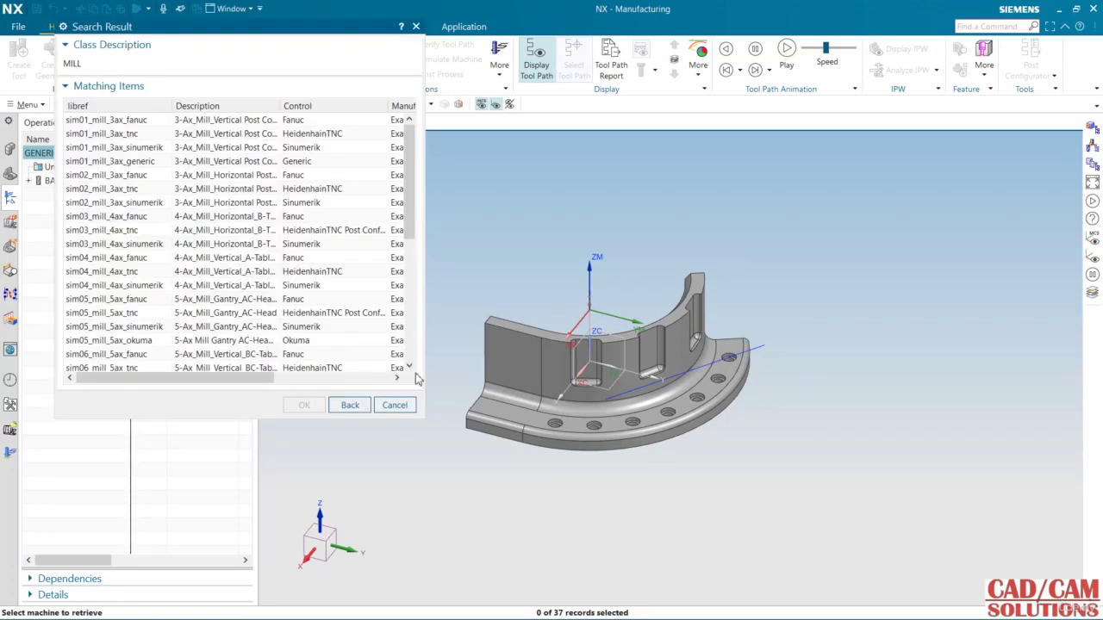
click(251, 302)
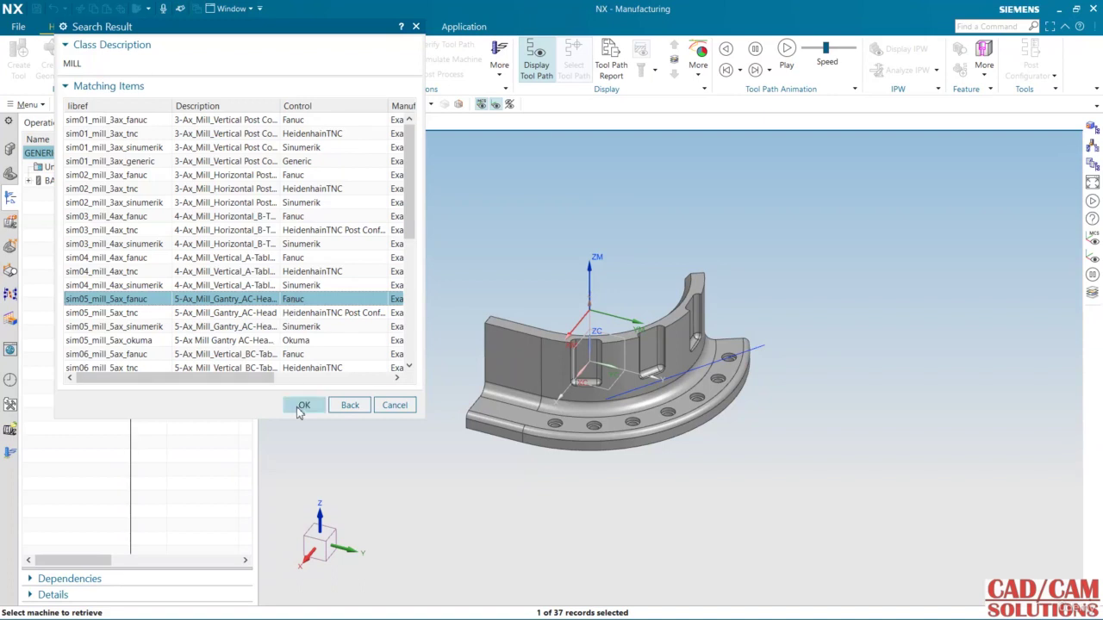
click(302, 406)
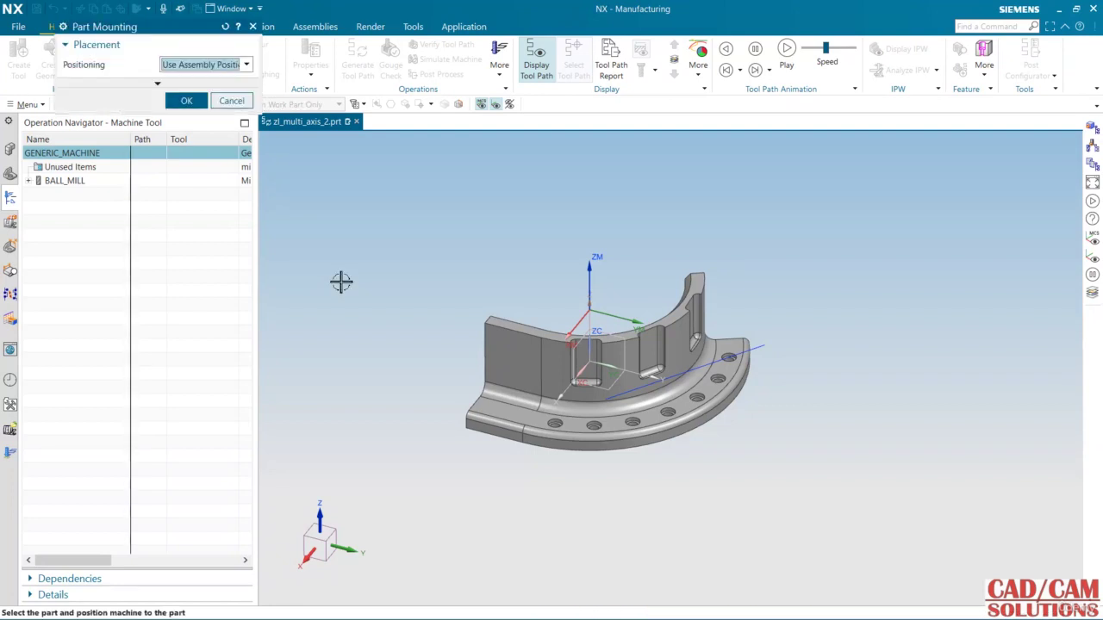
Step: Mount the part on the retrieved machine with Use Assembly Positioning
middle_drag(481, 272, 409, 267)
click(233, 66)
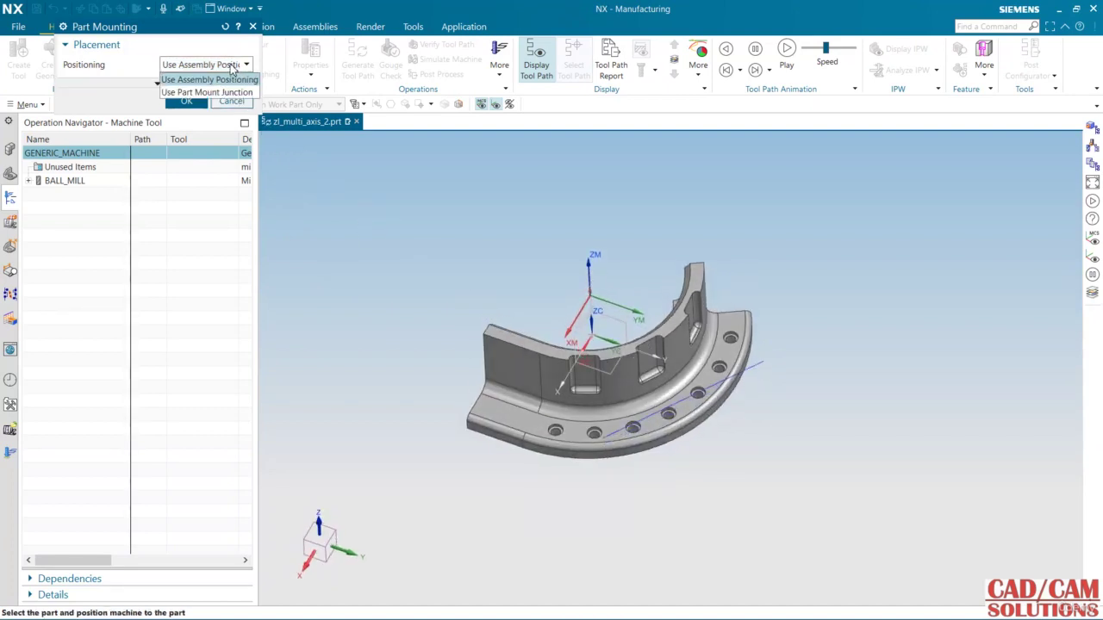
click(226, 79)
click(191, 101)
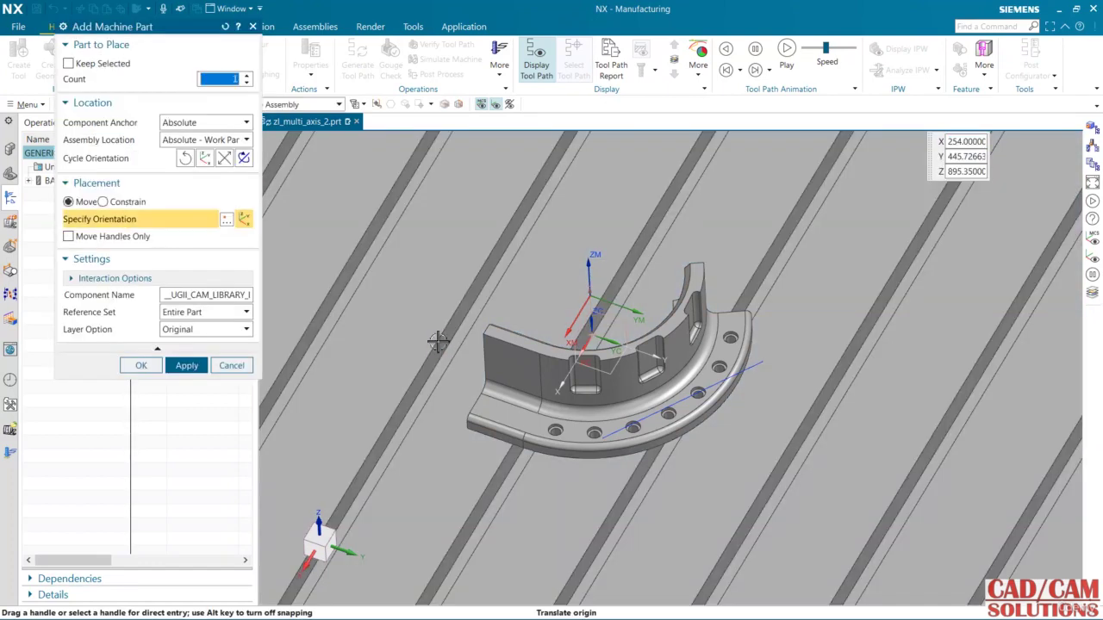
Step: Shift the machine component to X 94 and Y 235.72663 to reposition its table under the part
scroll(560, 455, down, 8)
scroll(590, 459, down, 5)
middle_drag(594, 455, 577, 457)
scroll(576, 461, up, 6)
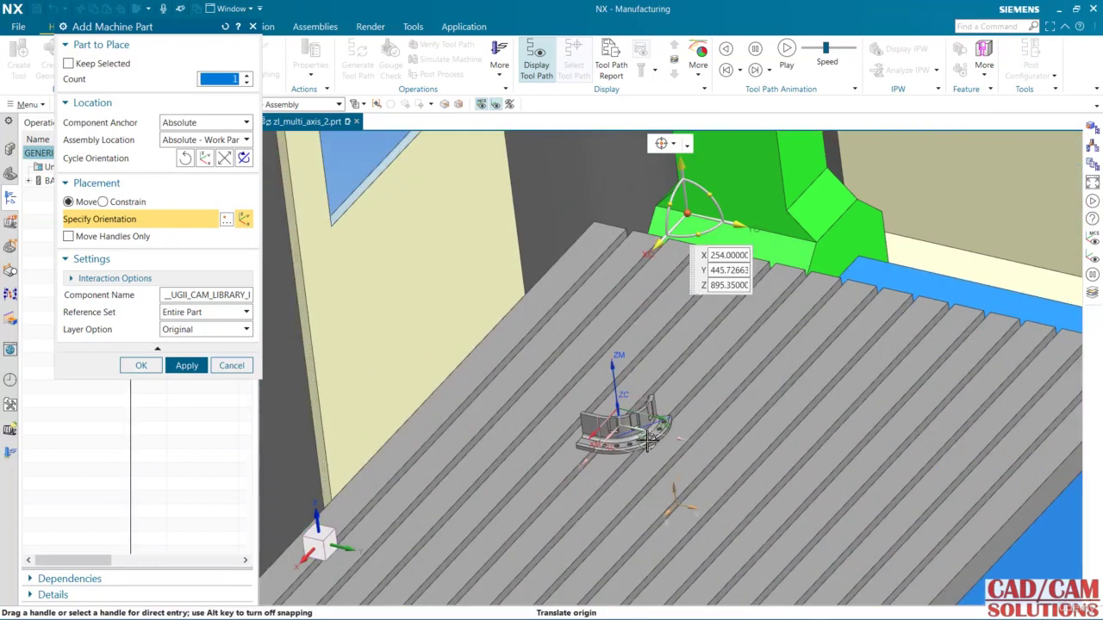
drag(740, 226, 689, 215)
drag(609, 237, 689, 174)
middle_drag(692, 460, 635, 448)
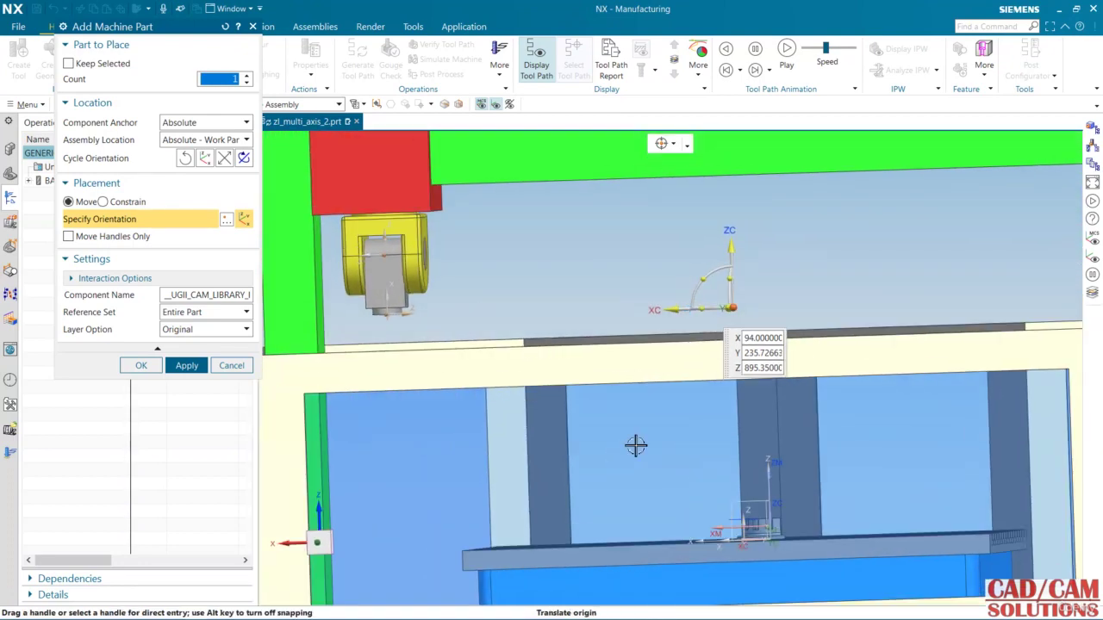
Step: Lower the machine component along ZC to Z 875.35, checking the table height against the part in a straight side view
key(F8)
scroll(741, 561, up, 4)
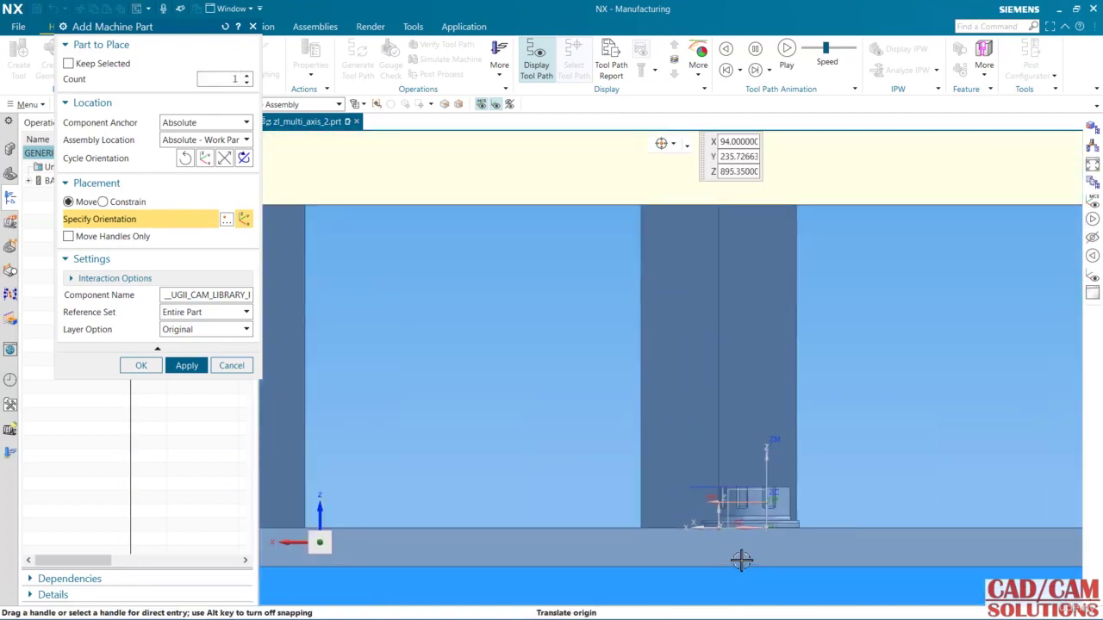
scroll(741, 561, down, 3)
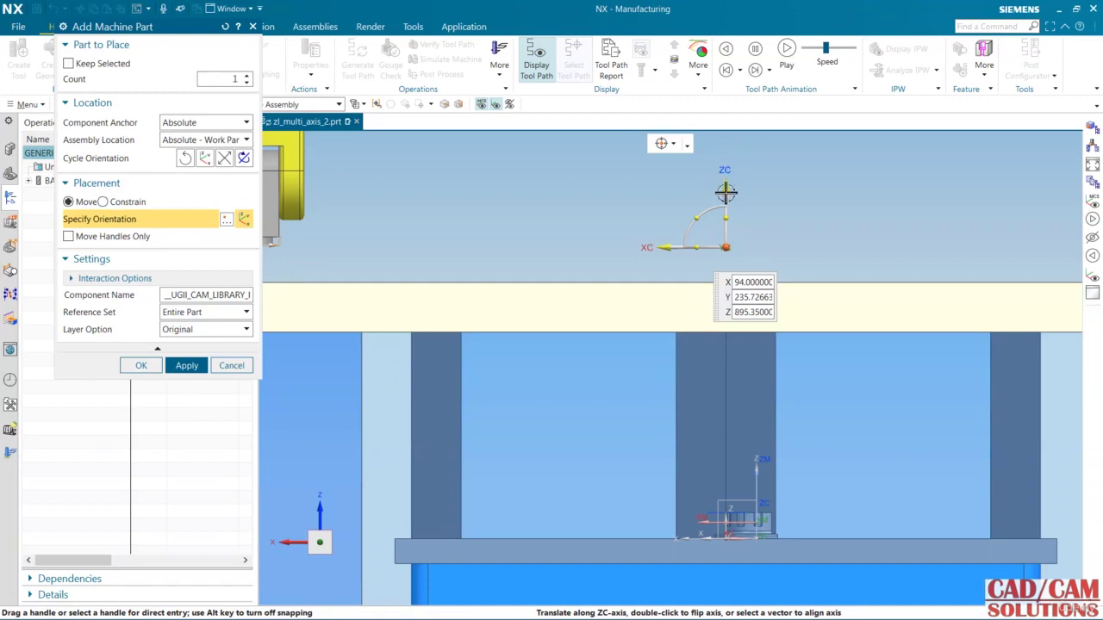
drag(726, 193, 609, 236)
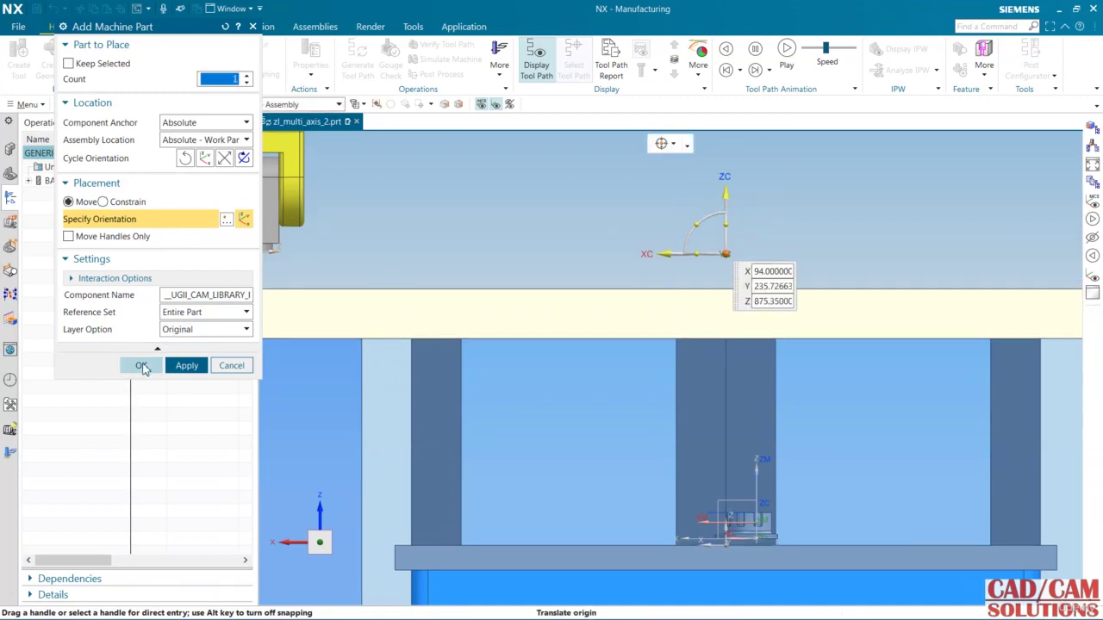
Step: Confirm the machine placement, accept the retrieved 5-axis gantry mill, and close the machine replacement report
click(142, 367)
click(470, 341)
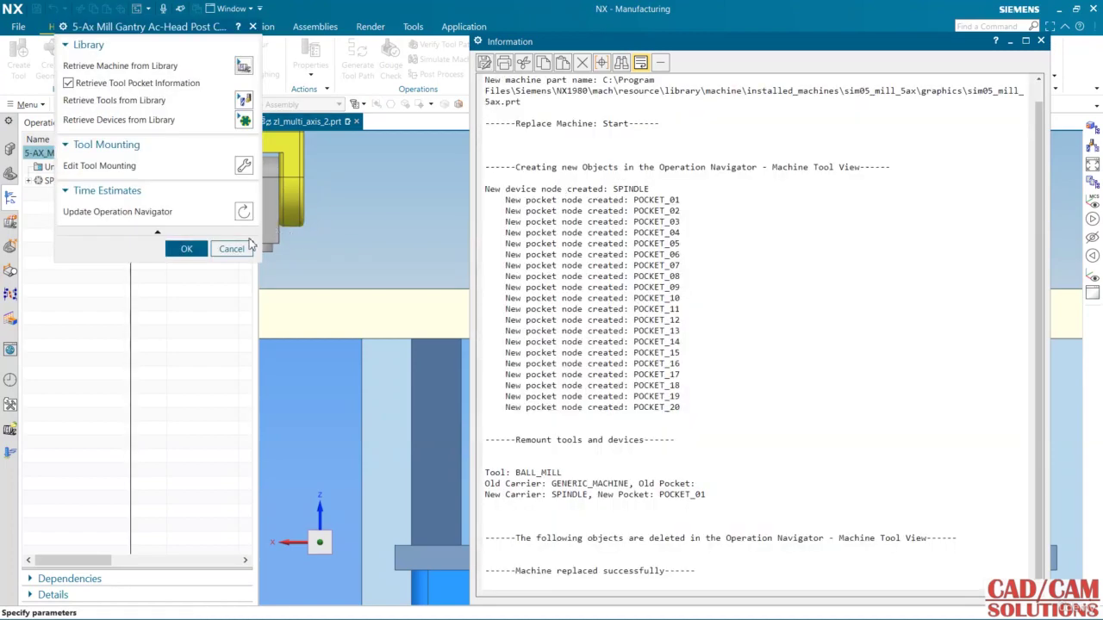
click(183, 251)
click(1041, 40)
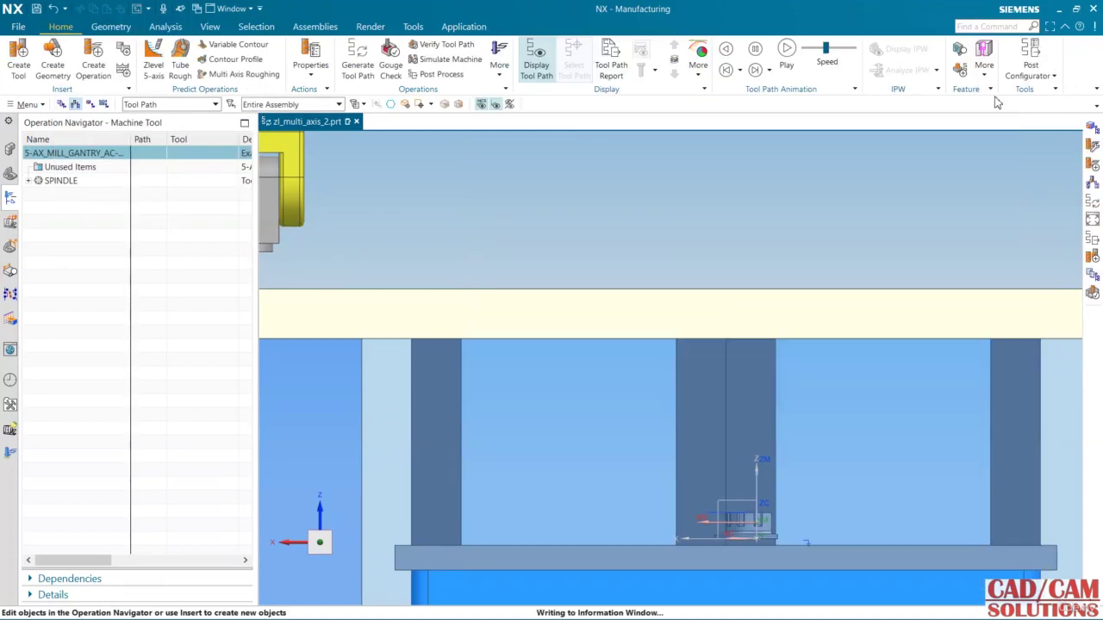
Step: List the operations by geometry and start the machine simulation for ZLEVEL_5AXIS
scroll(509, 303, down, 2)
middle_drag(509, 303, 542, 315)
click(89, 103)
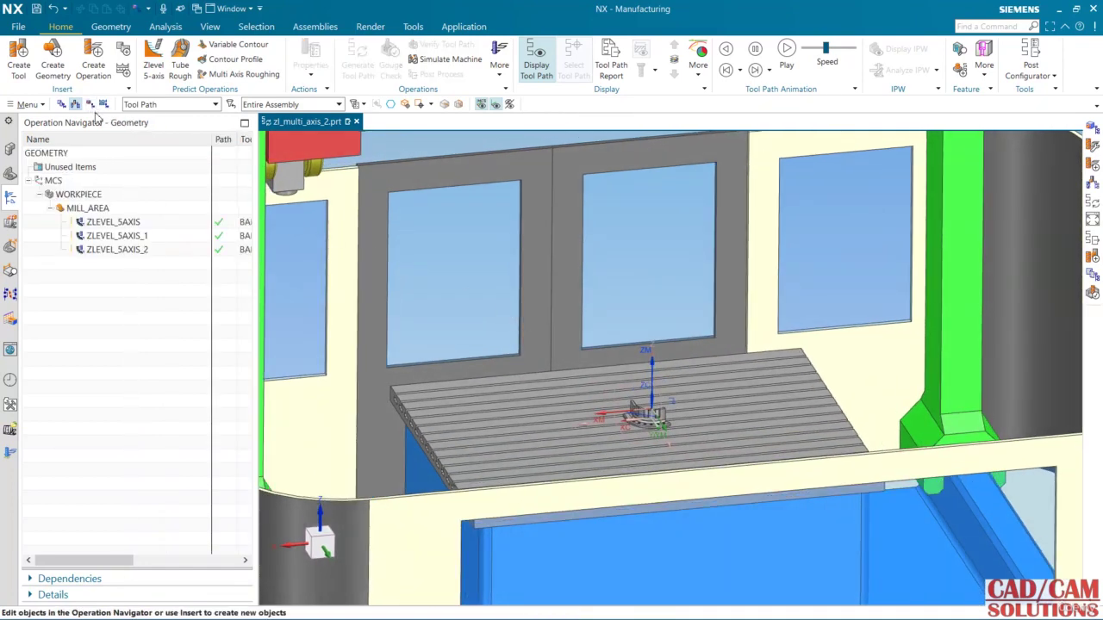
click(118, 223)
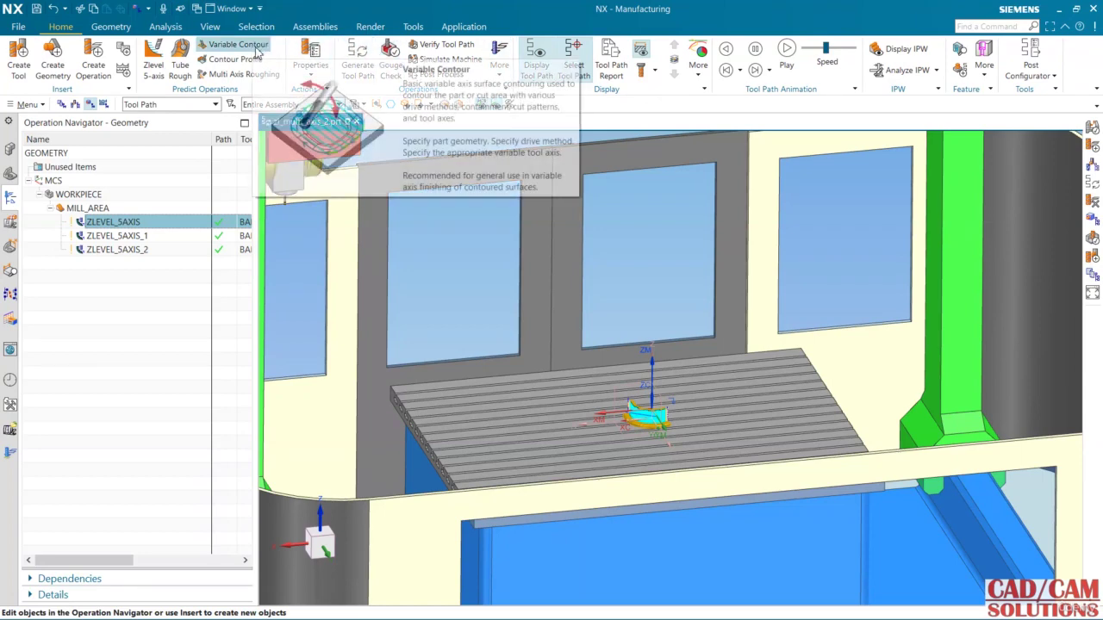
click(443, 60)
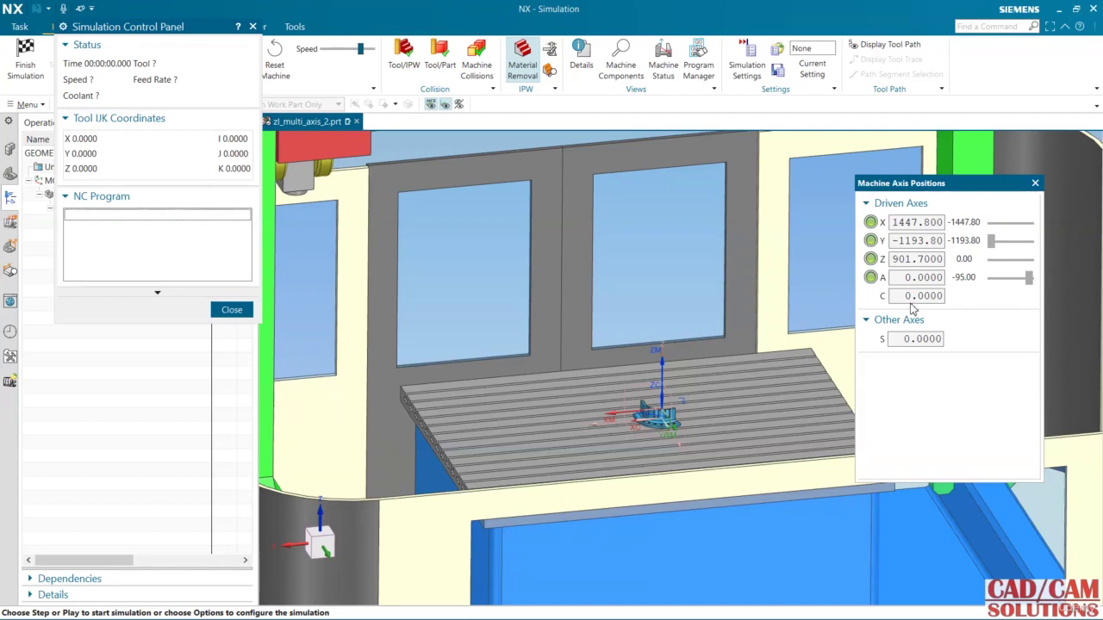
Step: Display the tool path in the simulation and play the ZLEVEL_5AXIS machine motion to examine the tilting head up close
drag(188, 31, 201, 181)
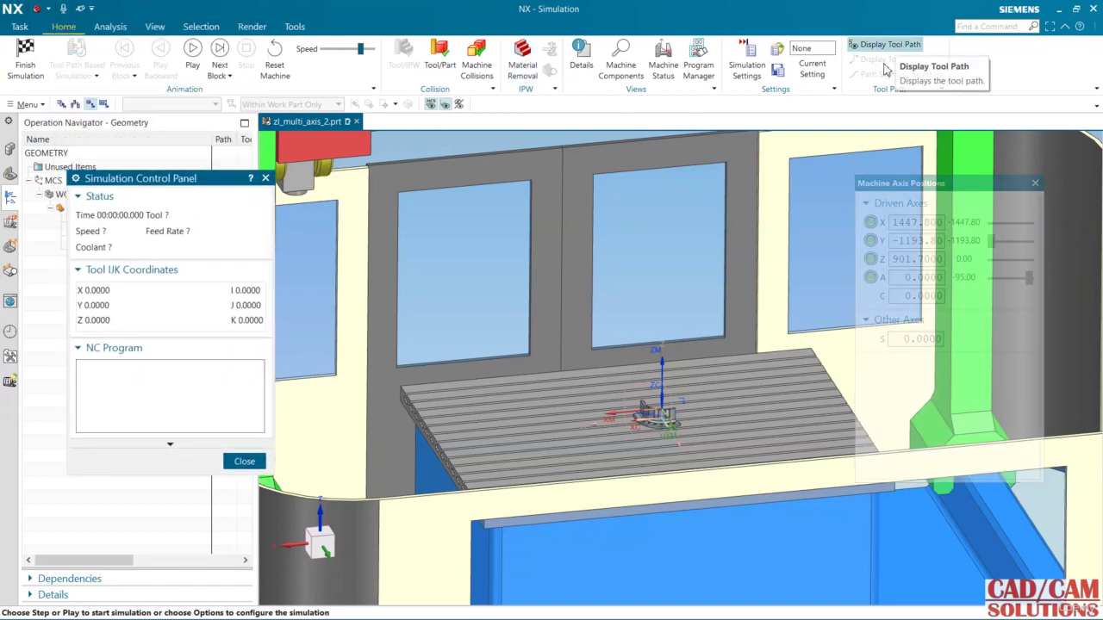
click(892, 44)
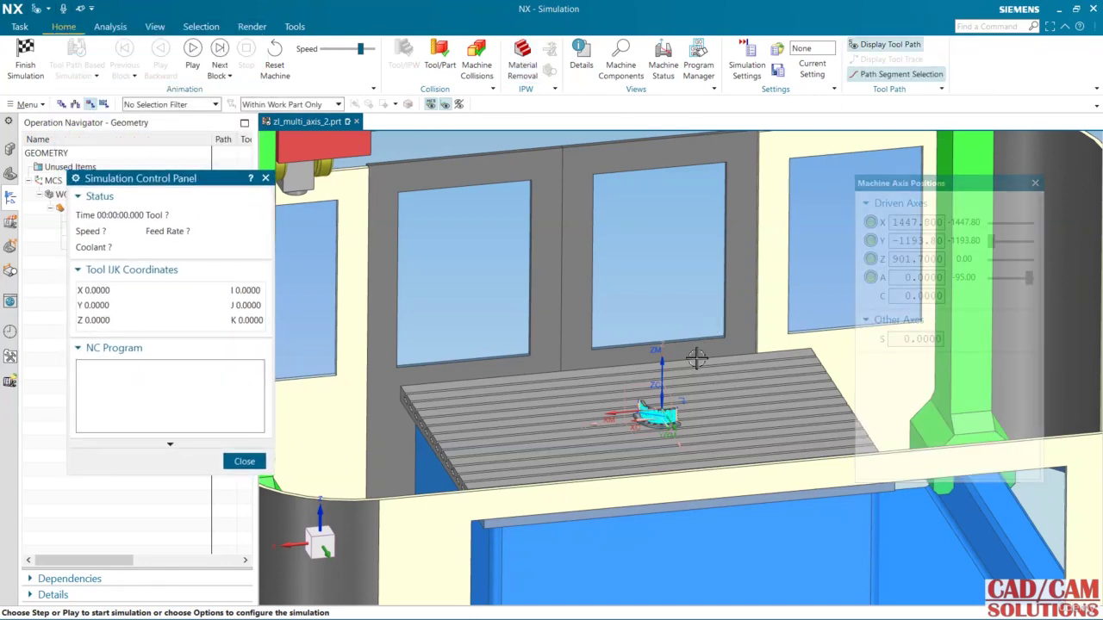
click(192, 52)
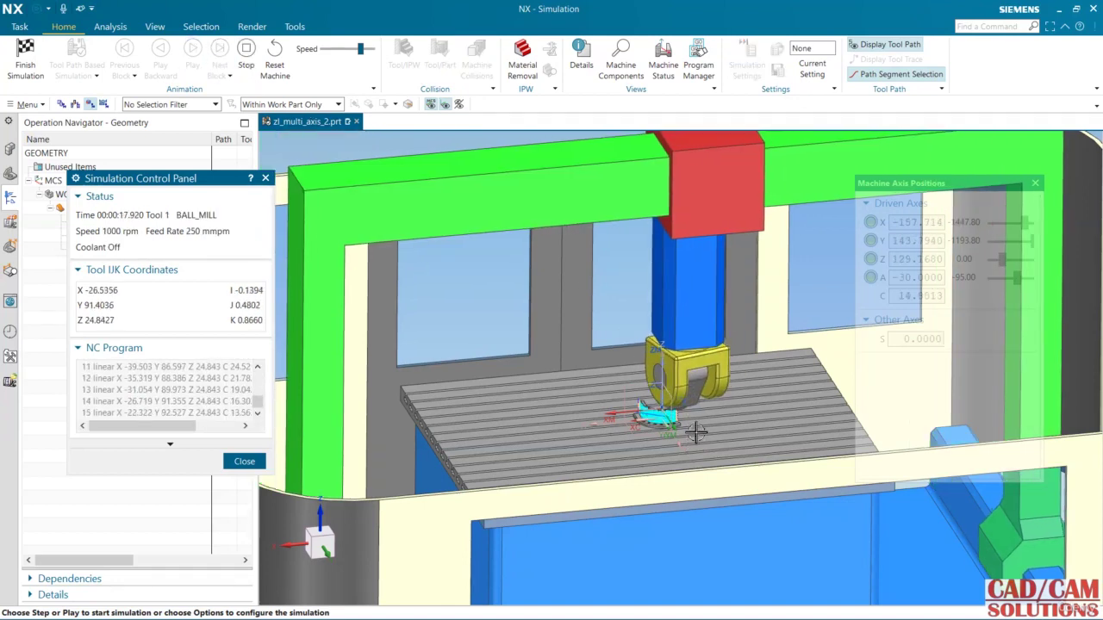
scroll(697, 431, up, 4)
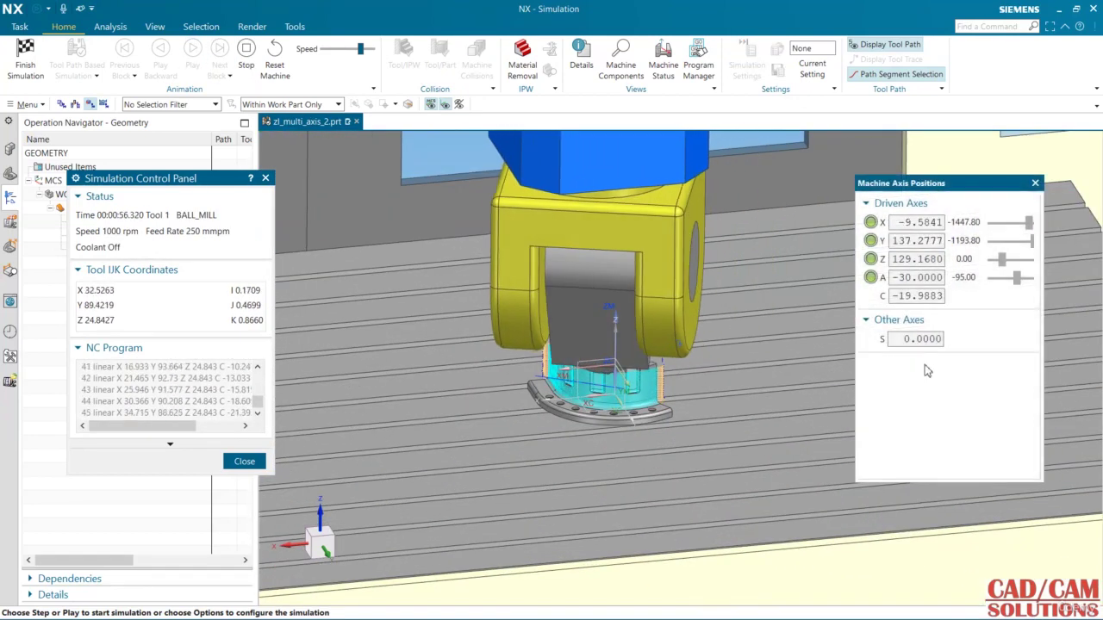